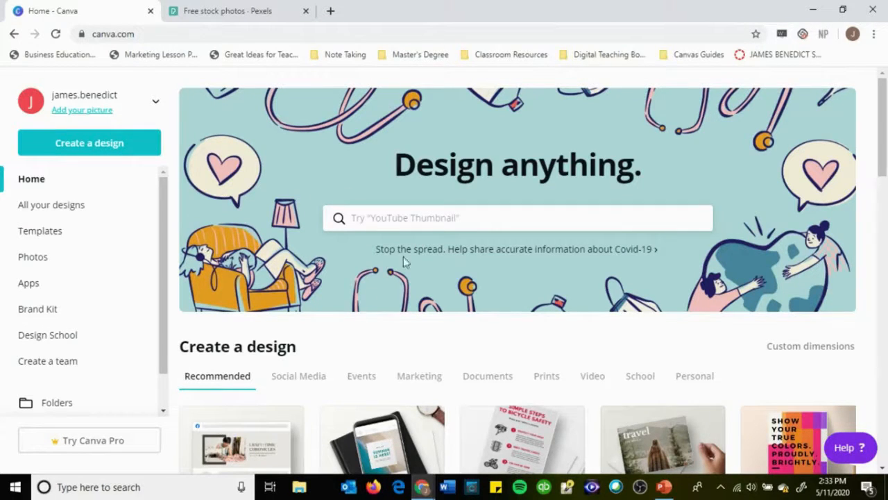
click(238, 14)
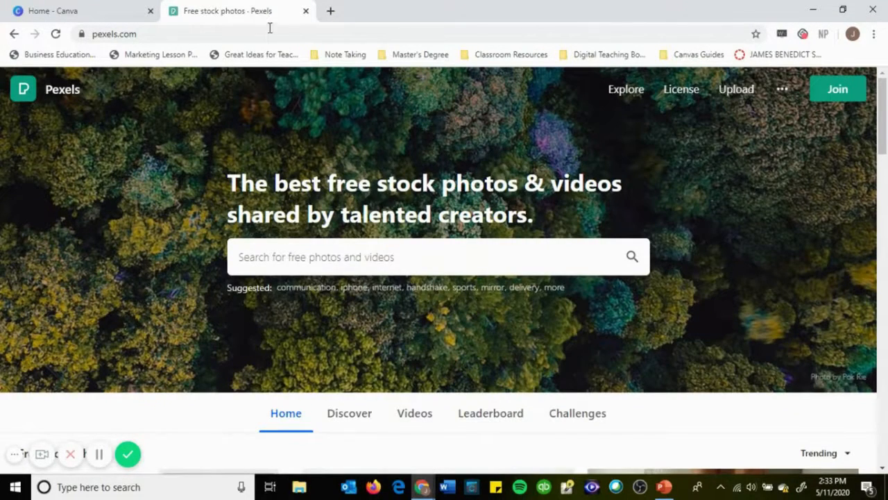
click(95, 10)
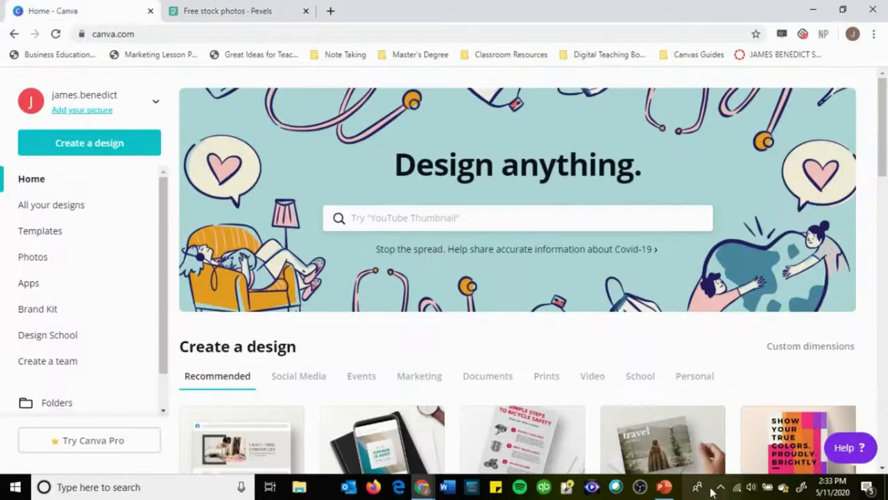
click(664, 486)
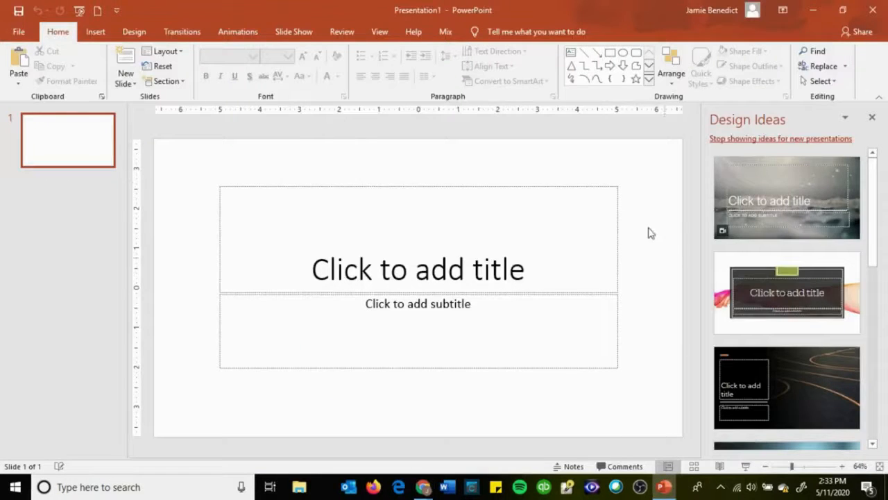
click(816, 13)
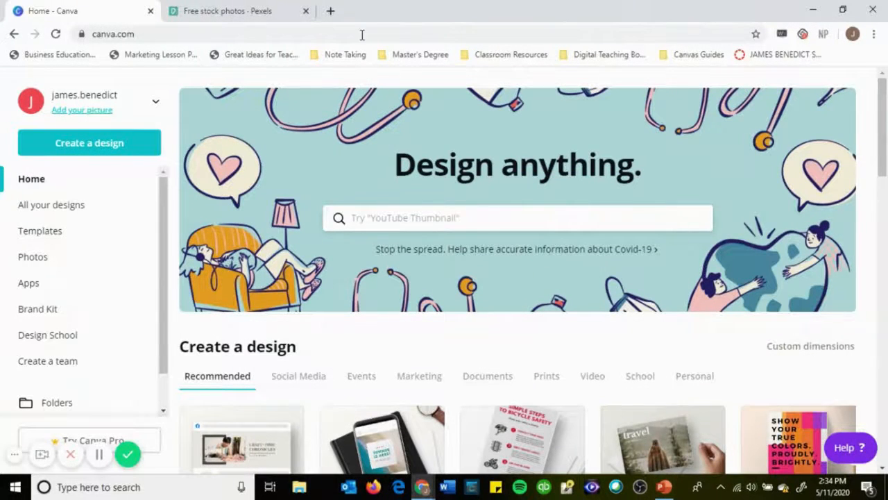
Switch to the Pexels site and search its free stock photos for "fighter jet".
click(224, 10)
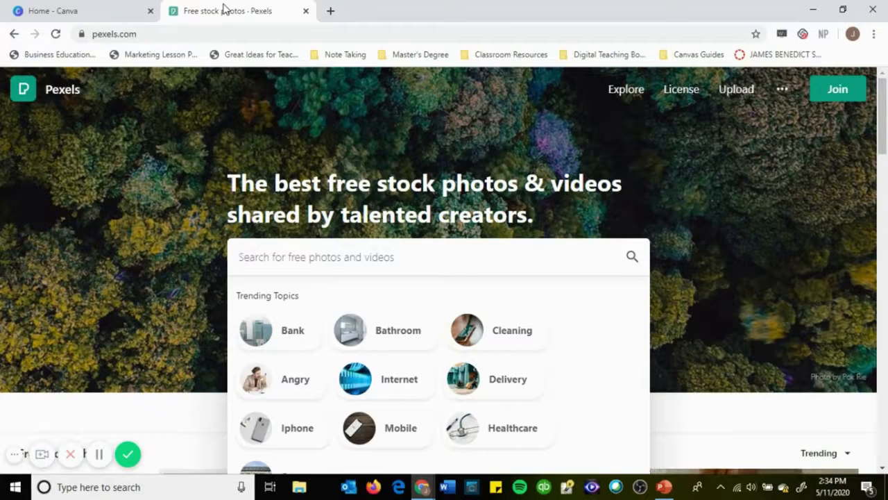
text(fig)
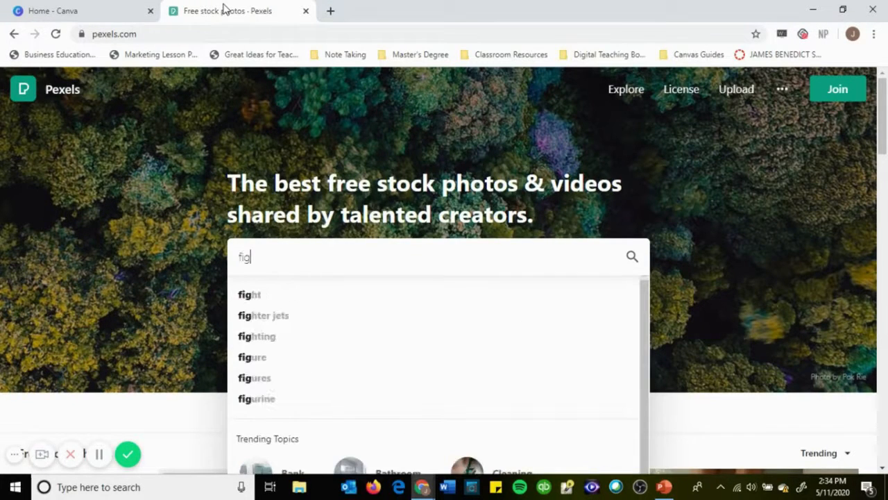
text(hter p)
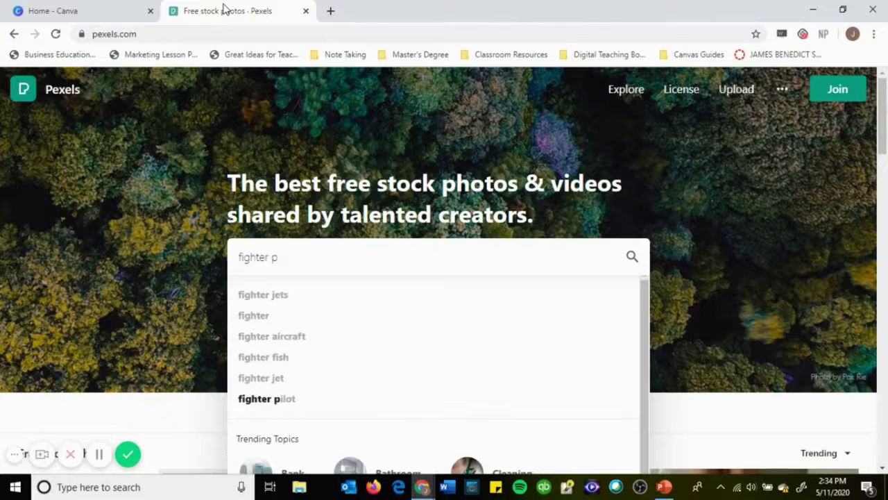
key(BackSpace)
text(jet)
key(Return)
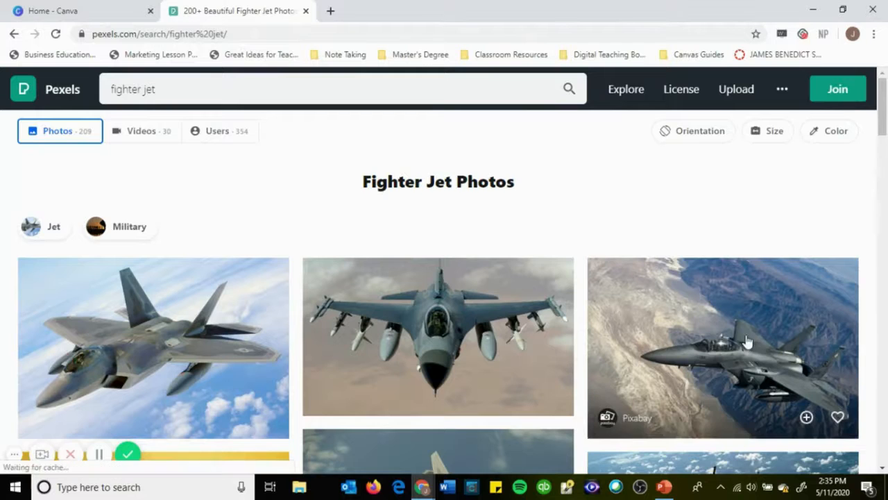
Download the first result, the grey fighter jet above blue sky and clouds, and return to the search results.
scroll(448, 262, down, 4)
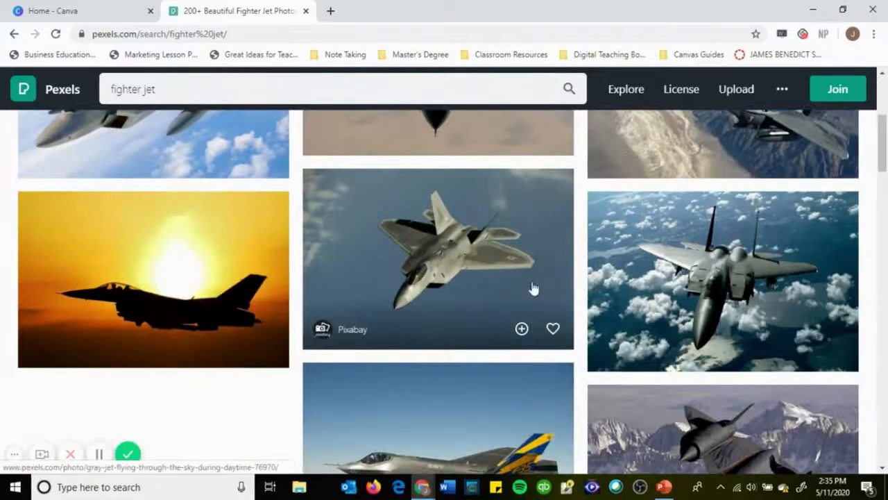
scroll(755, 303, up, 1)
scroll(180, 252, up, 2)
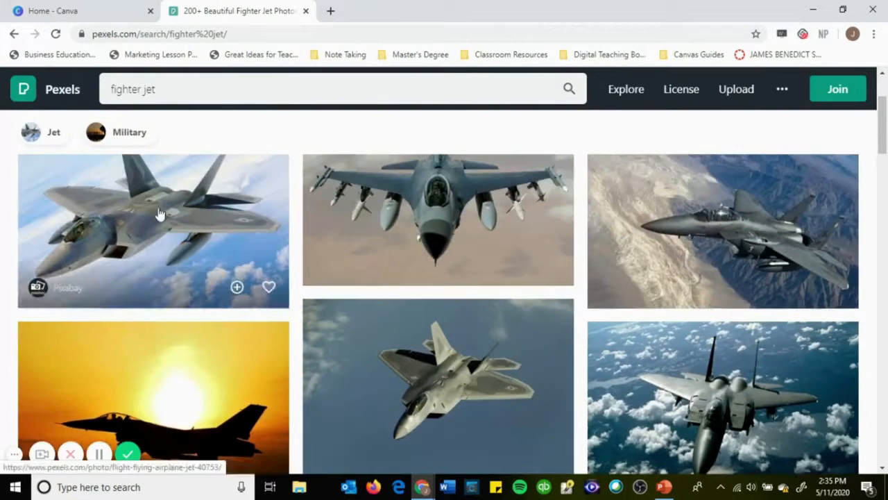
scroll(198, 271, up, 1)
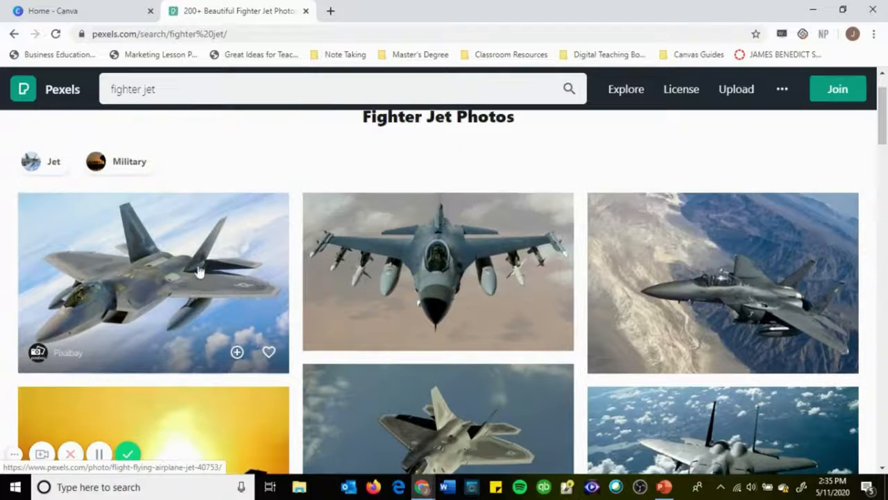
click(152, 276)
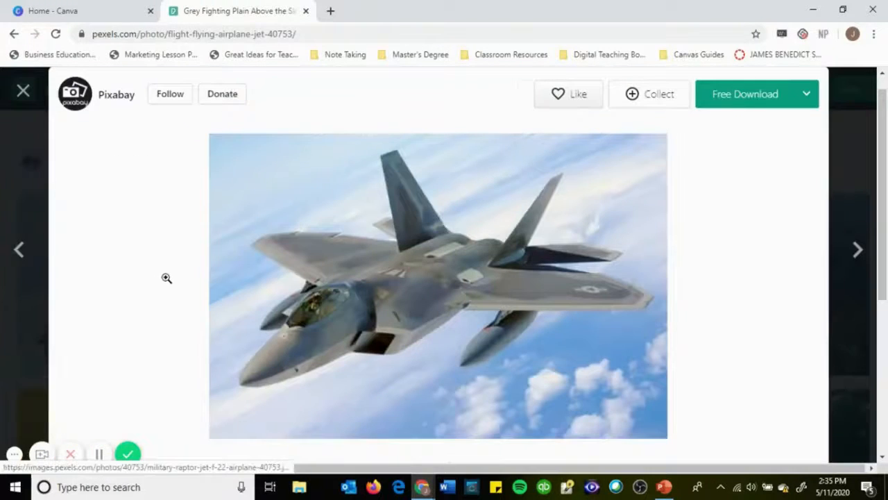
click(726, 101)
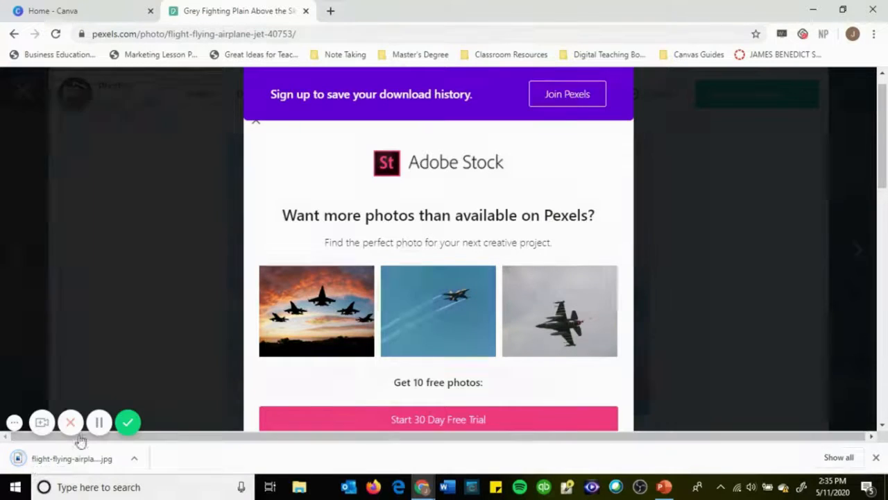
click(690, 207)
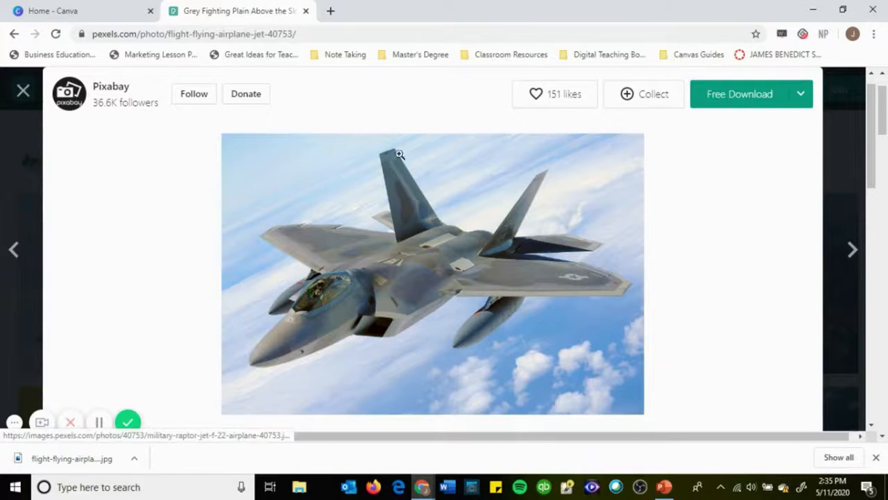
click(28, 96)
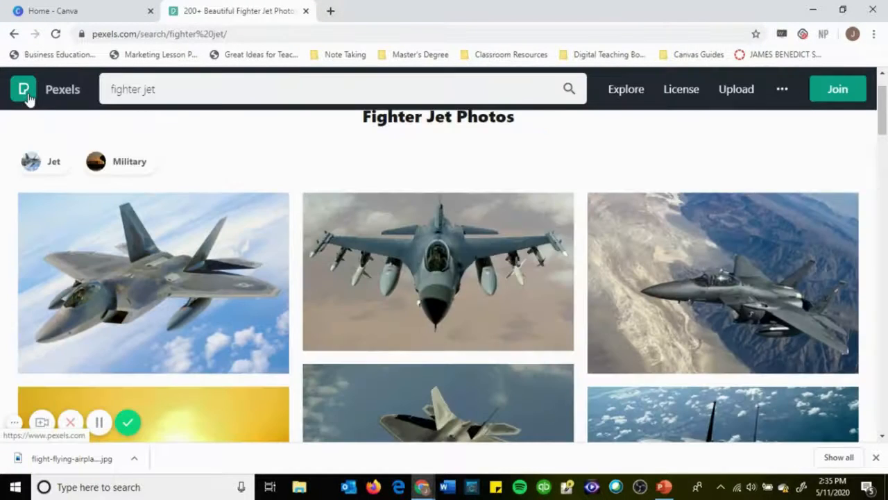
Browse the fighter jet photos, download the grey jet plane flying over the white mountain, and return to the results.
scroll(428, 252, down, 2)
scroll(427, 251, down, 3)
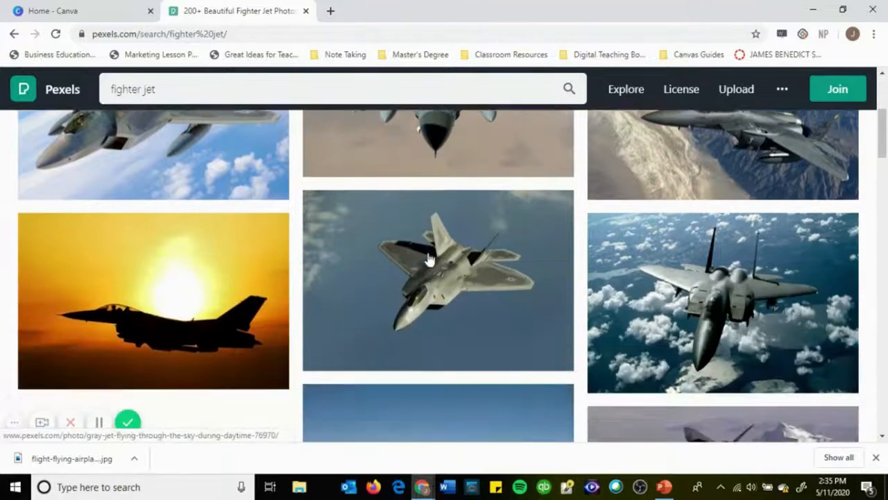
scroll(738, 284, up, 2)
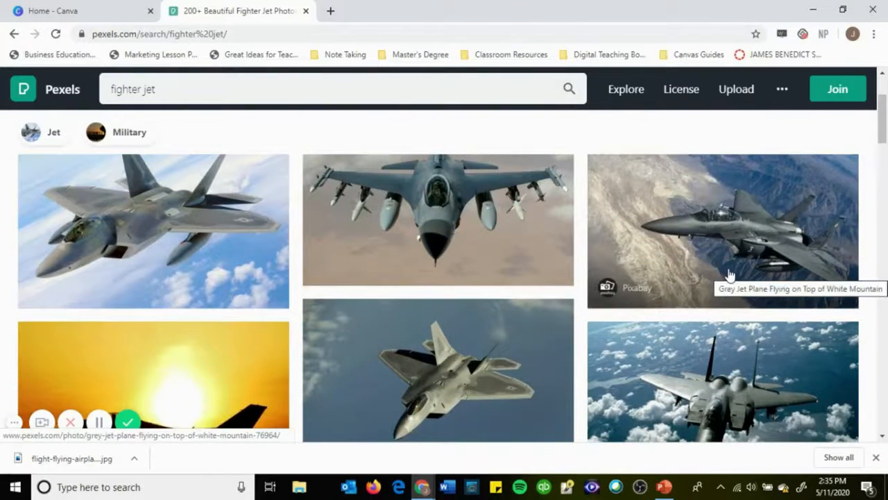
scroll(730, 275, down, 4)
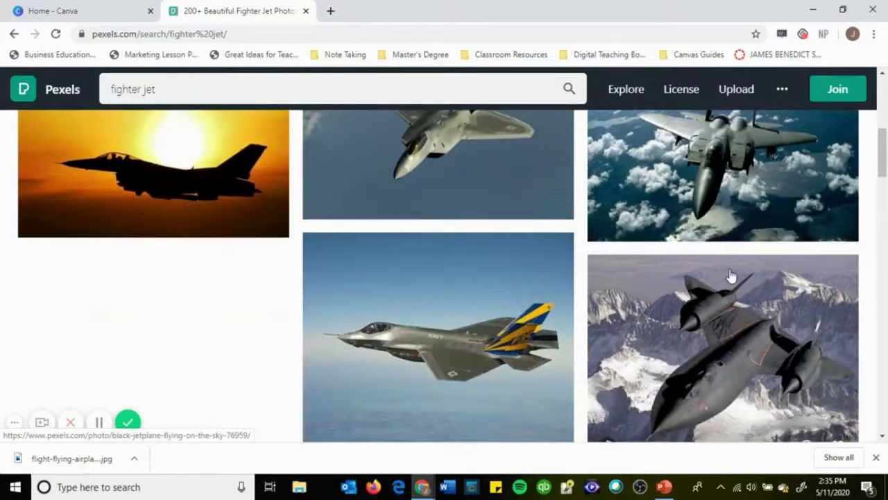
scroll(730, 275, down, 3)
scroll(730, 275, down, 2)
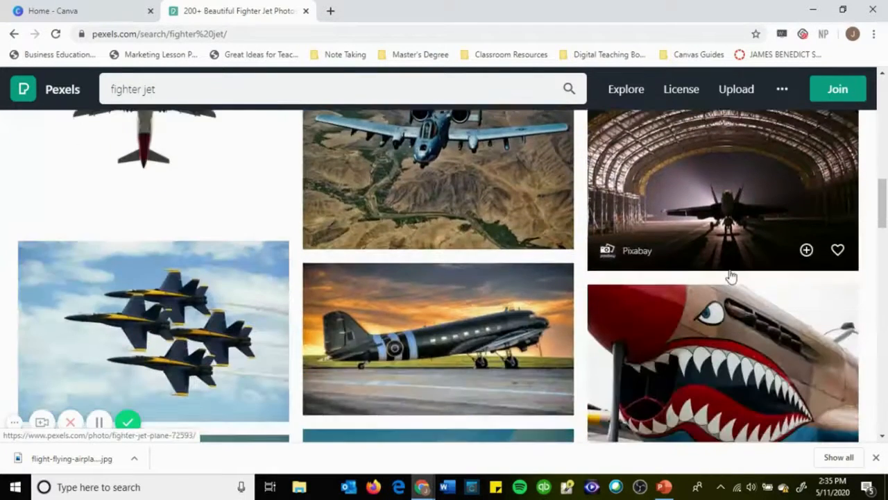
scroll(730, 275, up, 10)
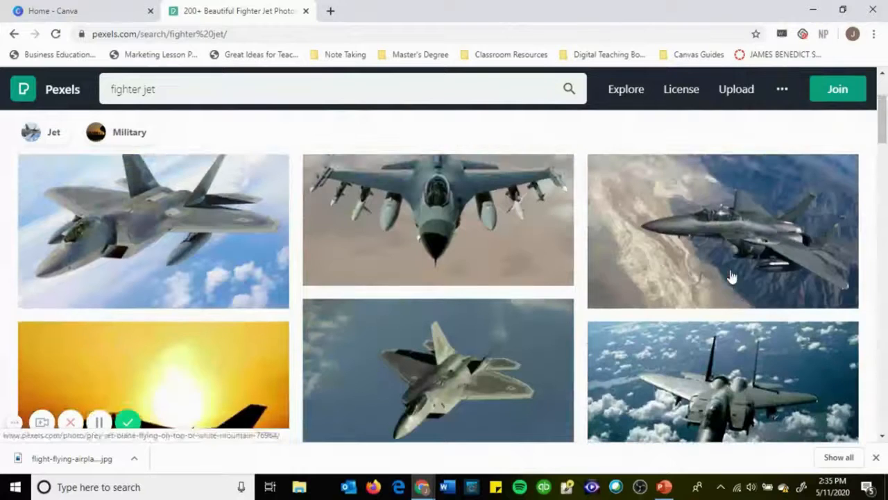
scroll(730, 263, down, 1)
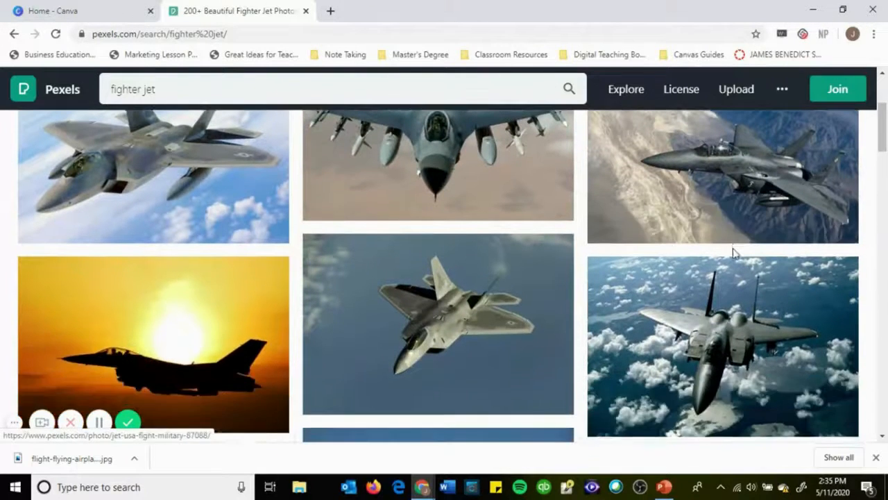
scroll(736, 278, up, 2)
click(757, 306)
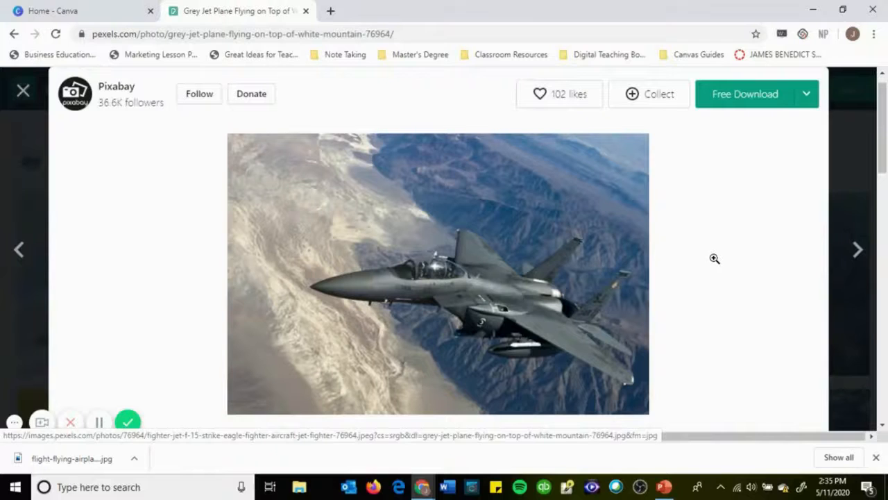
click(732, 104)
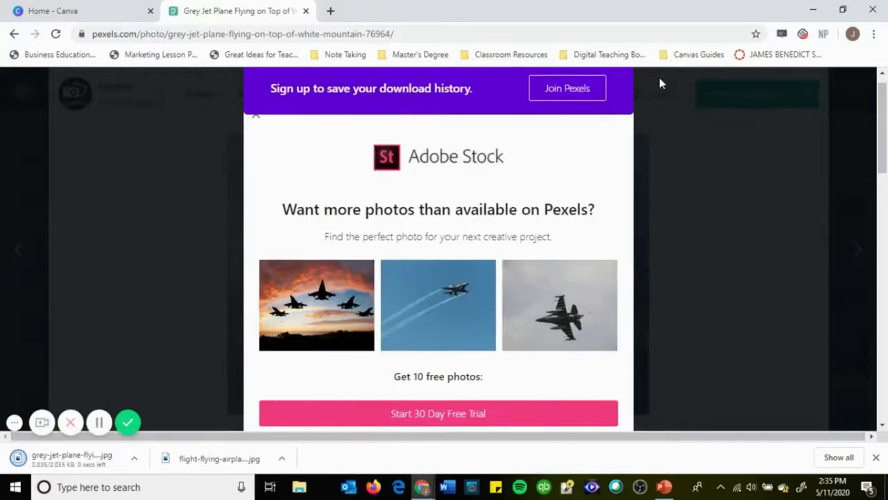
click(696, 224)
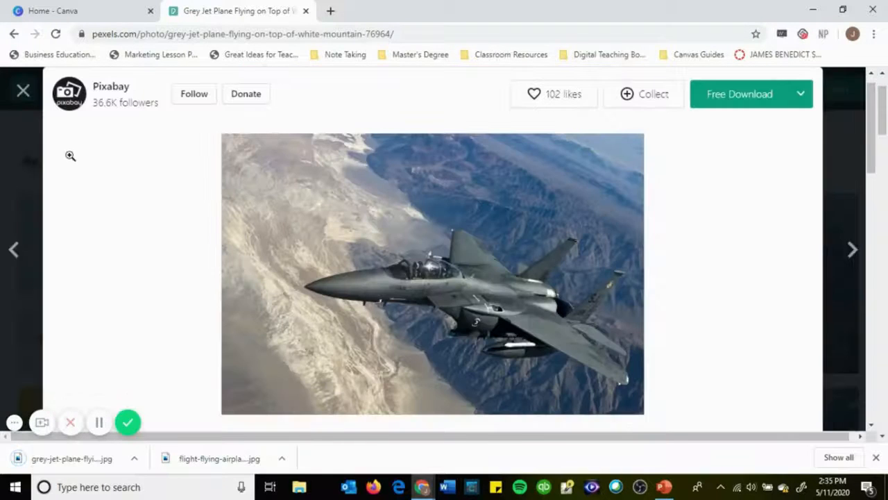
click(23, 91)
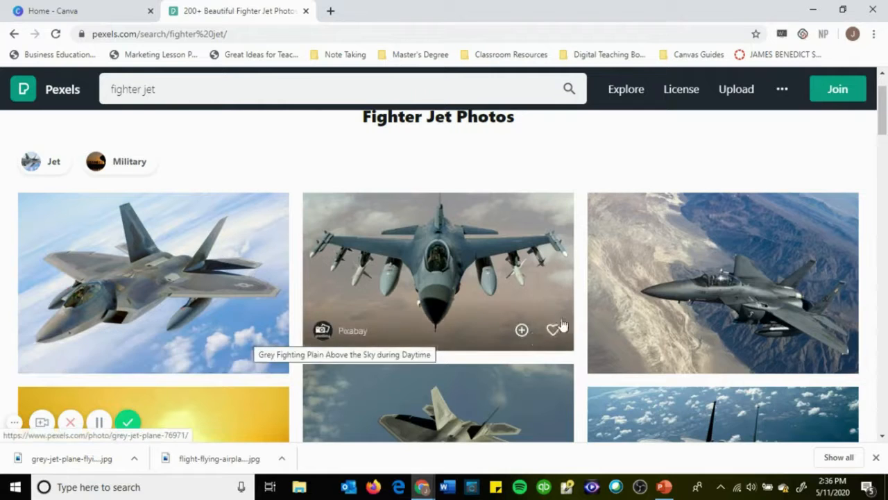
Switch to PowerPoint and insert the picture flight-flying-airplane-jet-40753 from the Downloads folder on the blank title slide.
scroll(685, 381, down, 4)
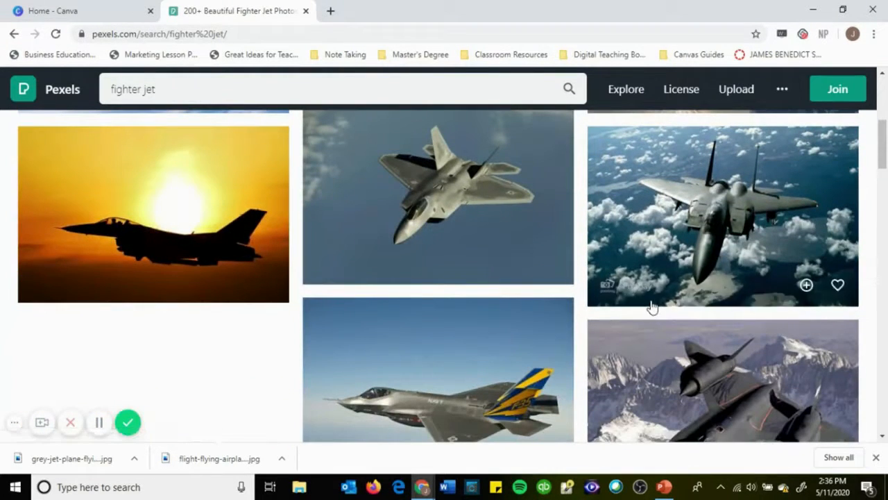
click(667, 487)
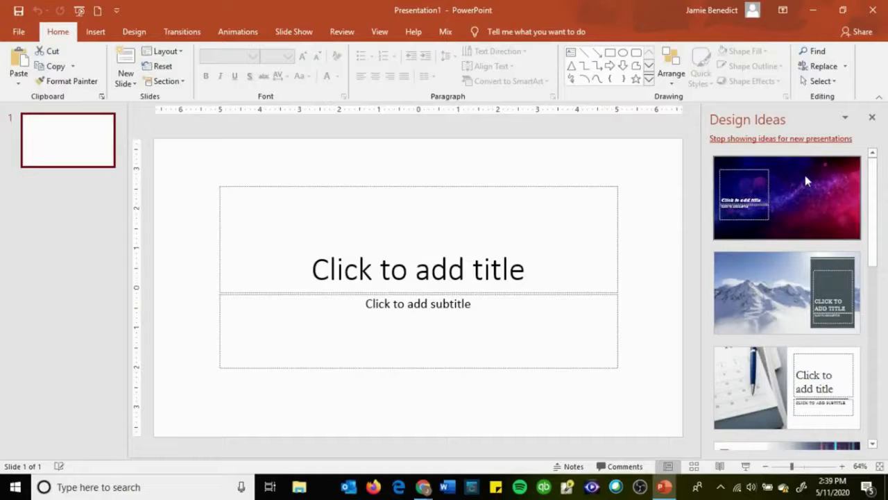
scroll(784, 292, down, 3)
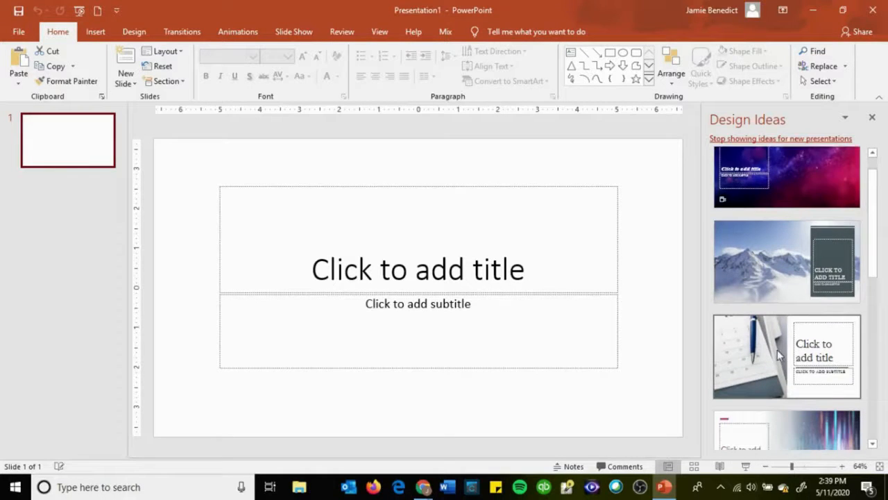
scroll(776, 357, down, 3)
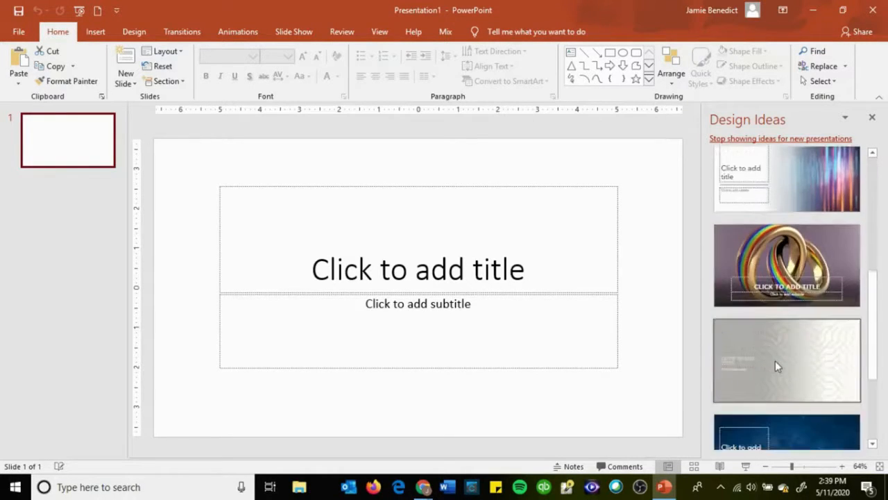
scroll(776, 358, up, 6)
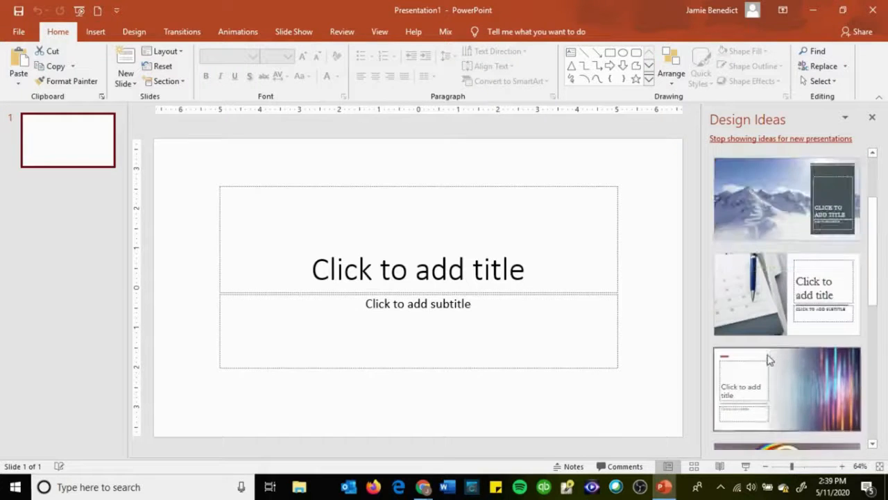
click(93, 27)
click(95, 70)
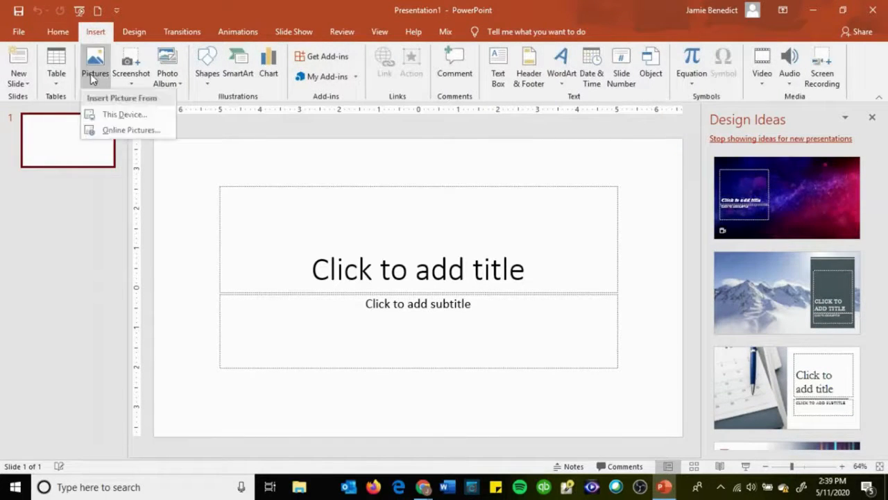
click(101, 114)
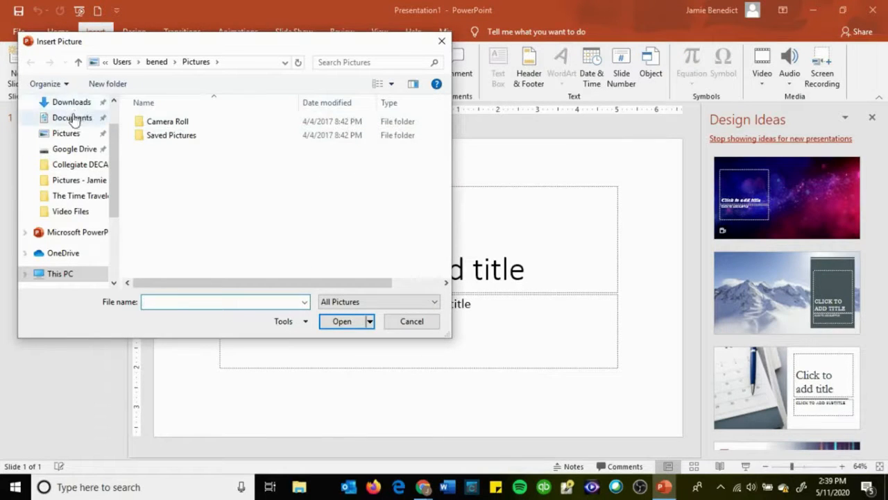
click(77, 104)
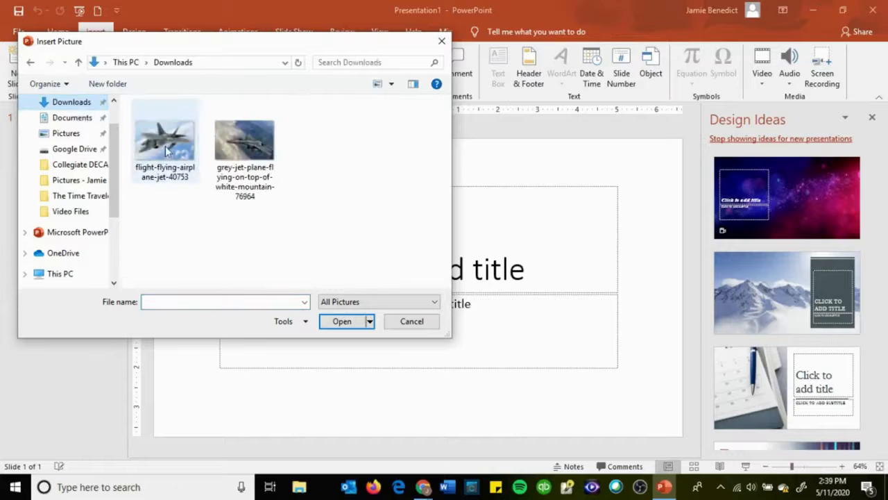
click(178, 149)
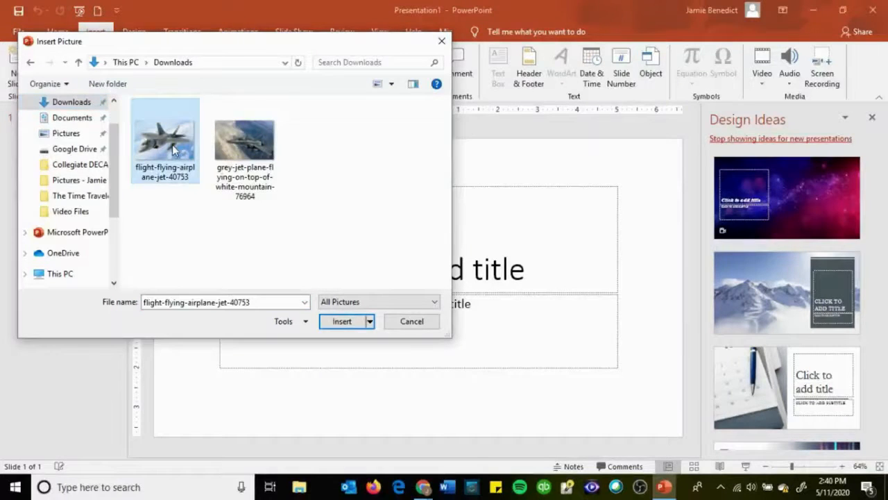
click(343, 322)
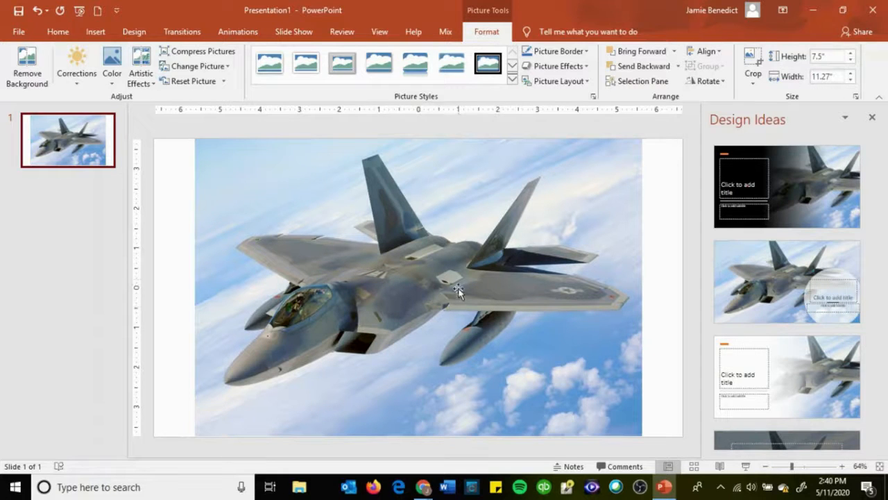
Look through the suggested slide layouts in Design Ideas and select the fighter jet picture on the slide.
scroll(793, 250, down, 3)
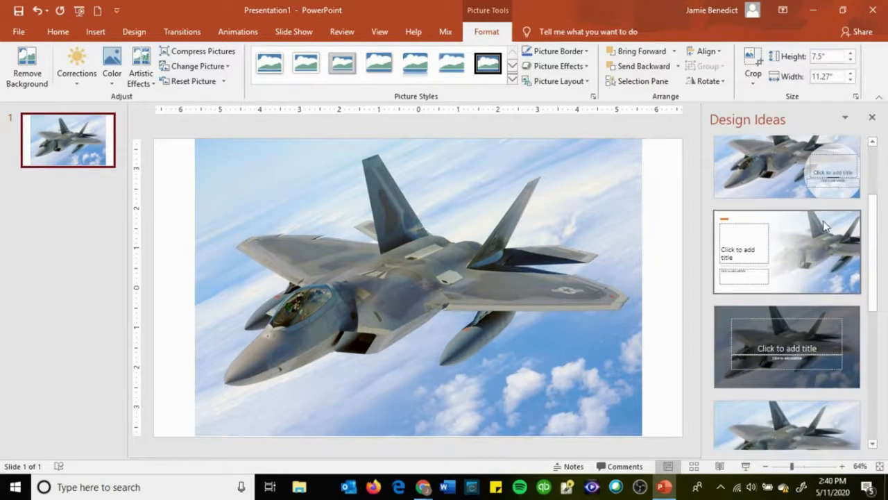
scroll(756, 284, down, 4)
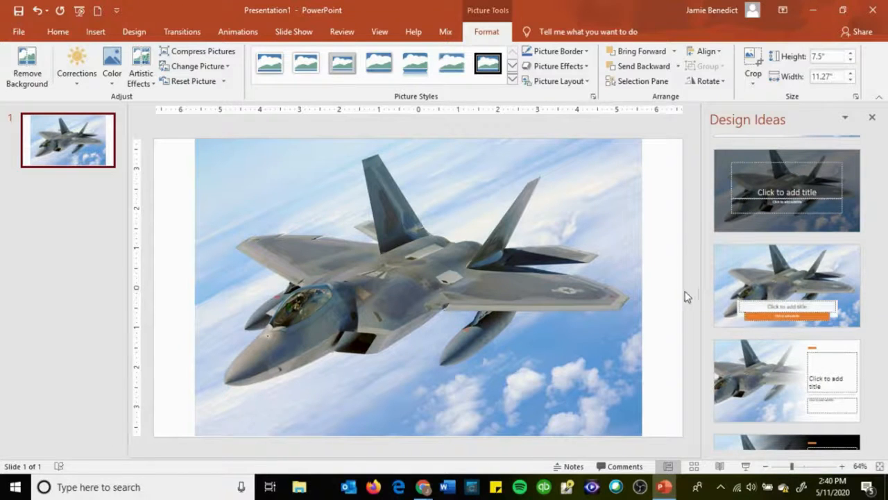
click(558, 310)
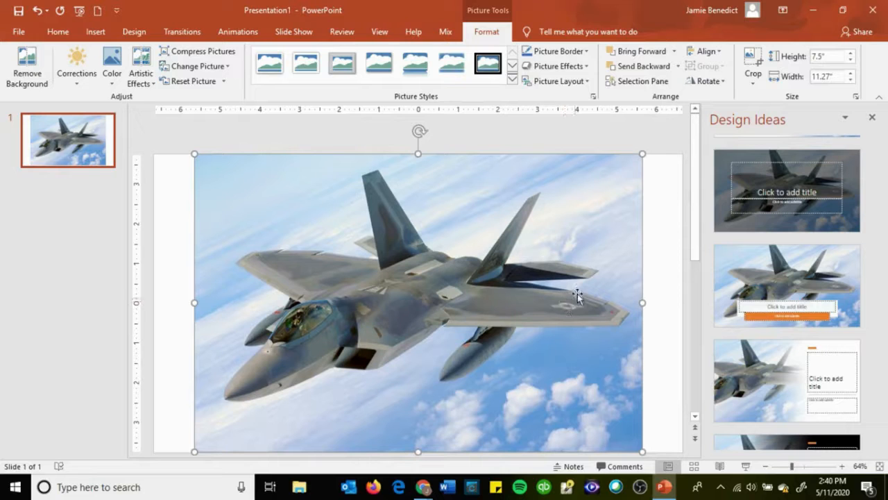
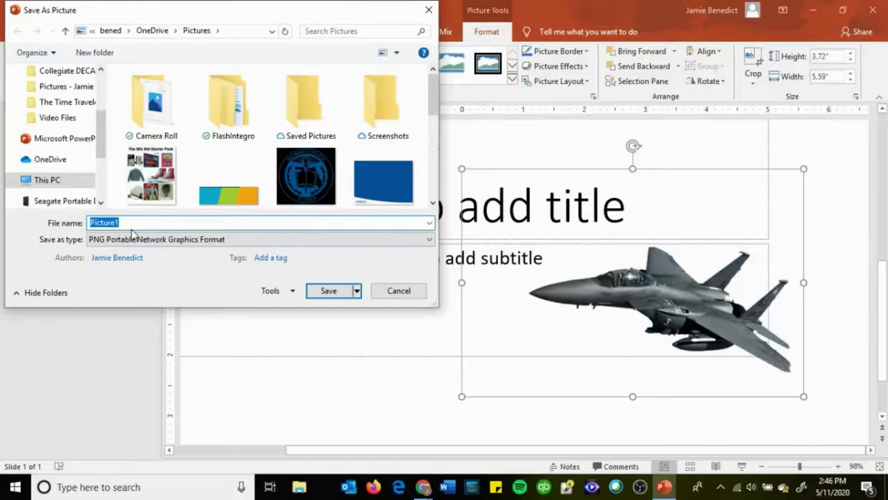
Save the cut-out jet picture as a PNG named Plane 4, and move the jet up over the title placeholder.
text(Plane )
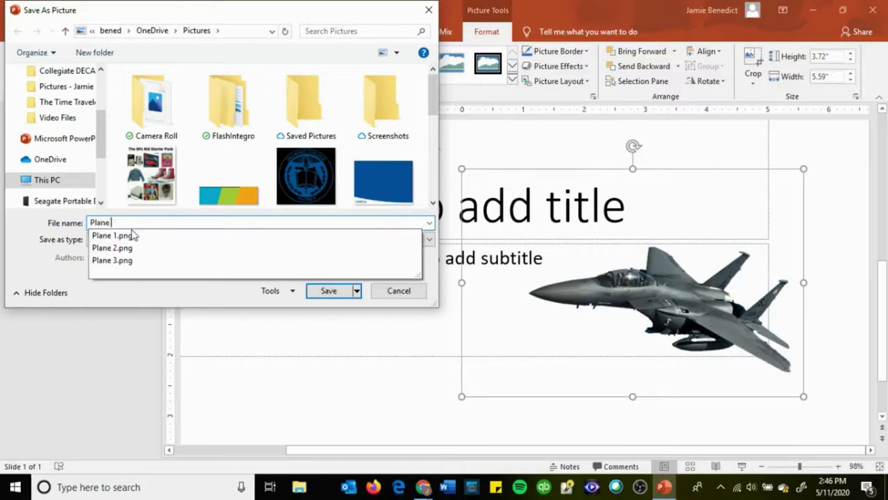
text(4)
key(Return)
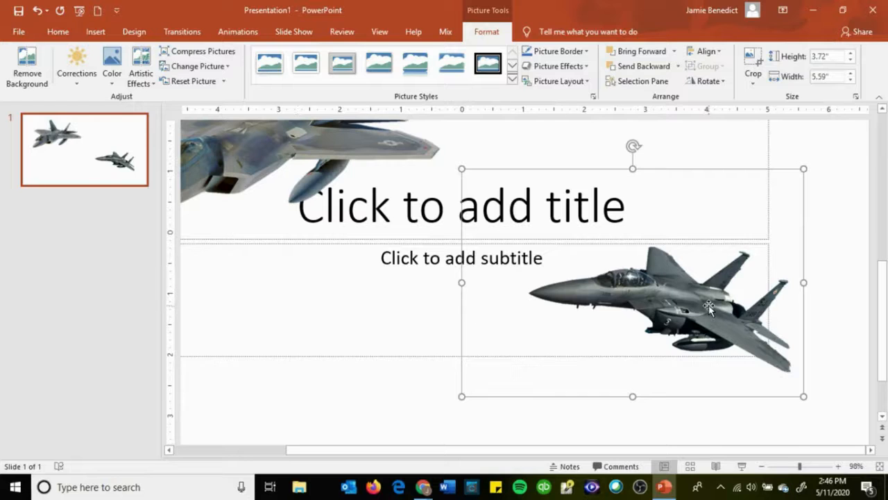
drag(690, 286, 628, 225)
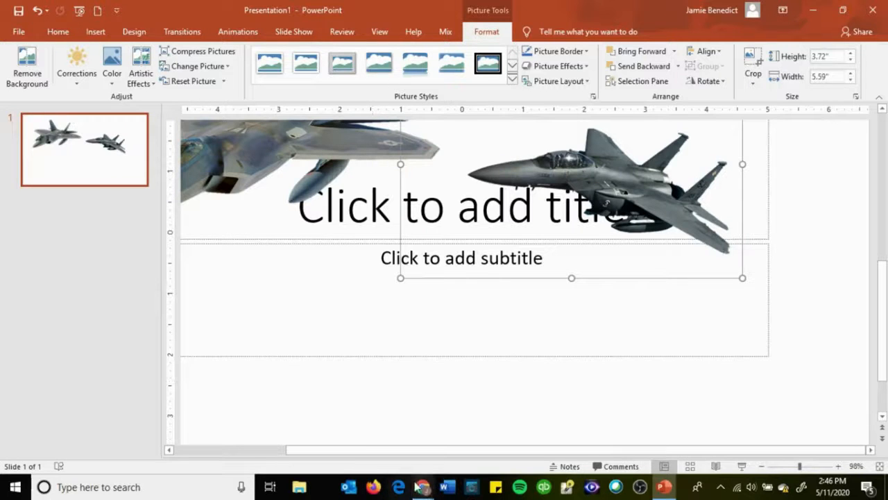
Switch to Chrome and bring up the Canva home page.
mouse_move(422, 488)
mouse_move(311, 440)
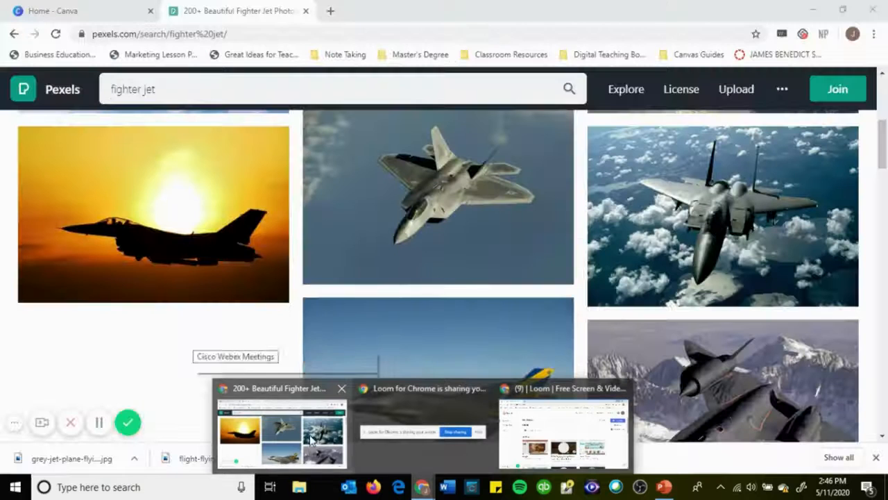
click(311, 439)
click(63, 13)
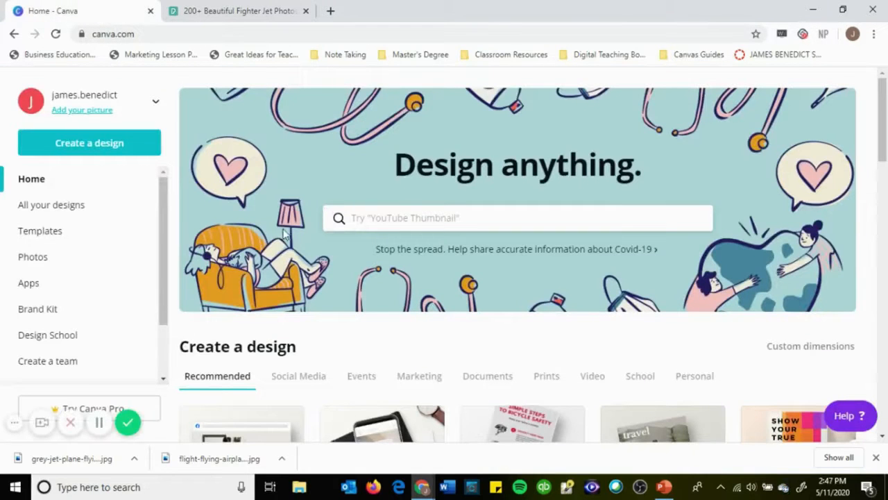
Examine the design types Canva suggests in its search and in the recommended designs.
click(397, 219)
scroll(510, 345, down, 1)
scroll(510, 345, down, 2)
scroll(763, 246, down, 3)
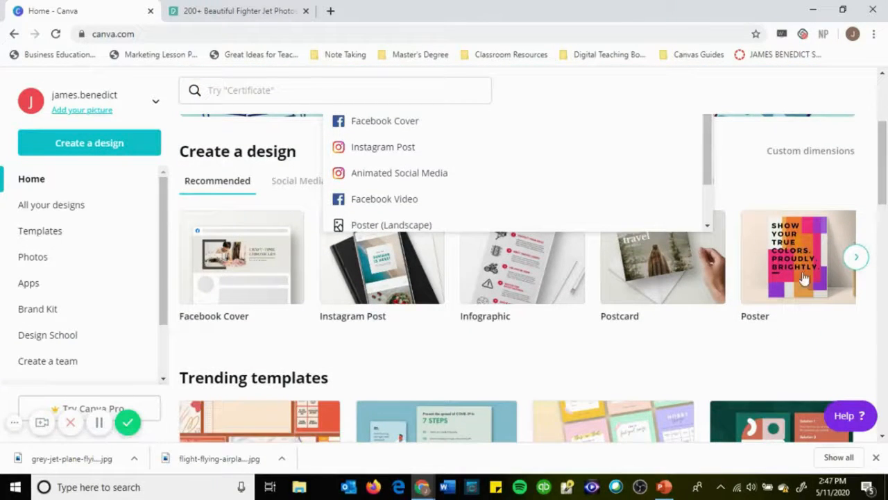
click(857, 257)
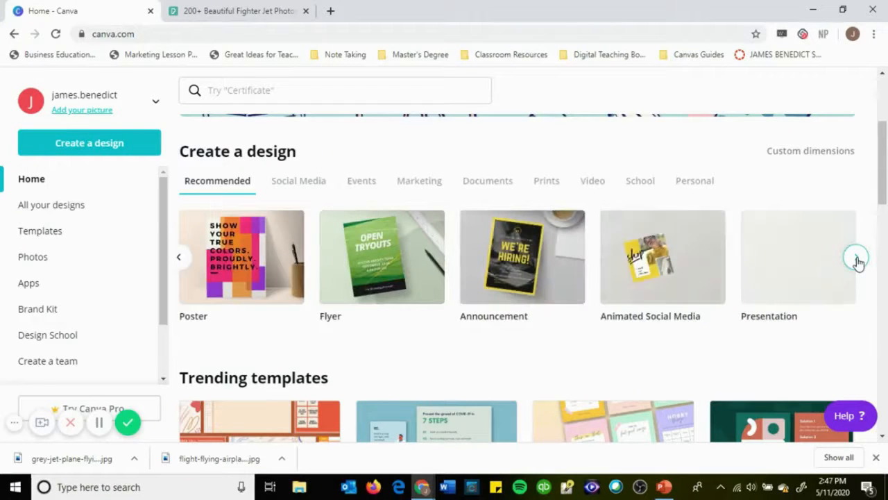
click(858, 261)
click(854, 261)
scroll(531, 278, up, 3)
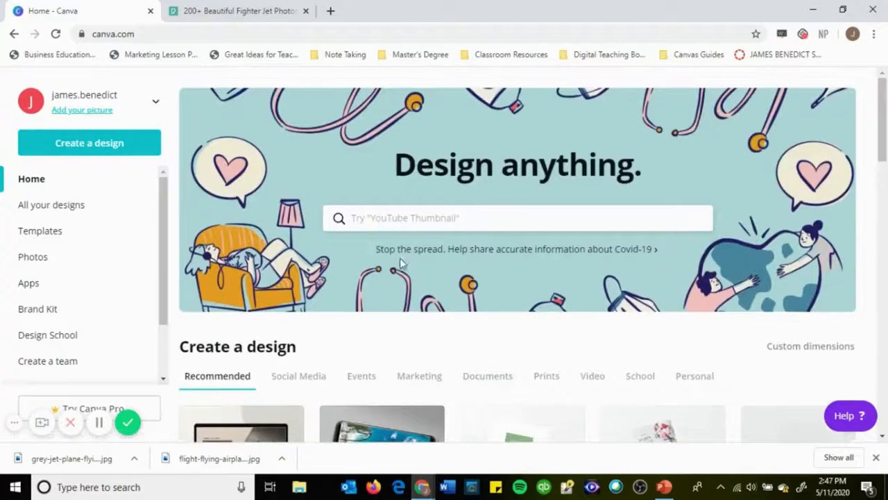
Search the templates for "poster", browse the results, and start a new design from the blank poster.
click(366, 217)
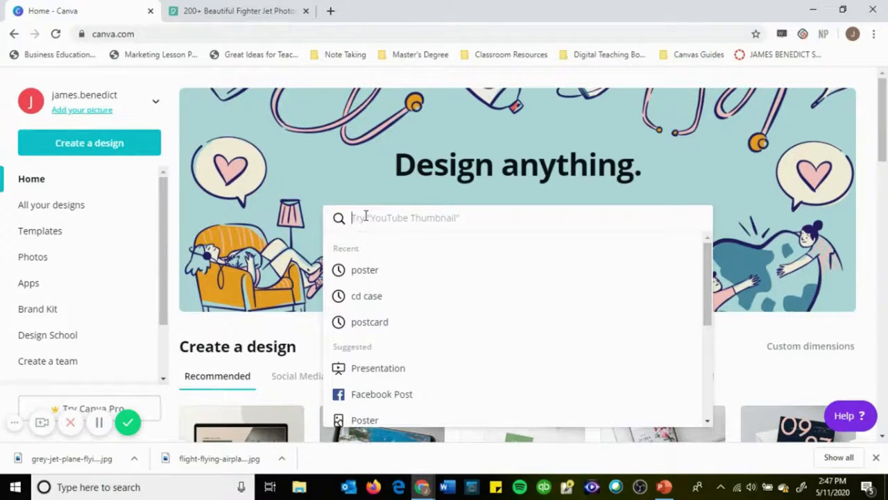
text(poster)
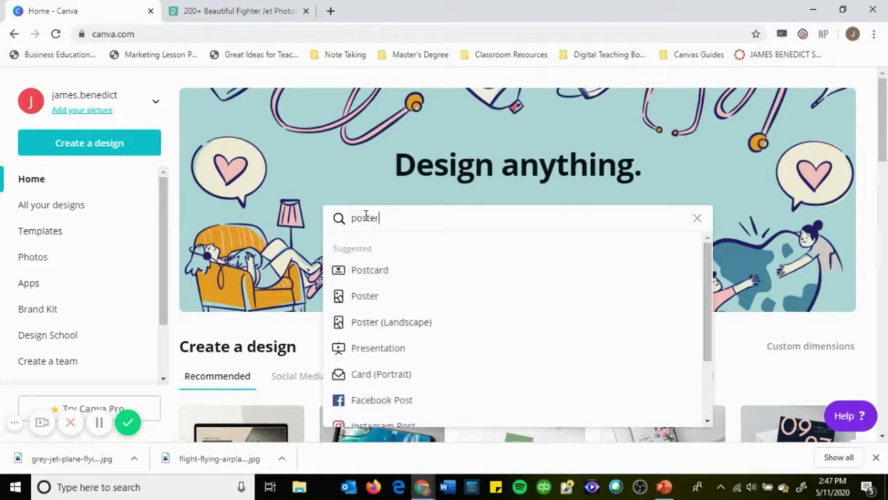
key(Return)
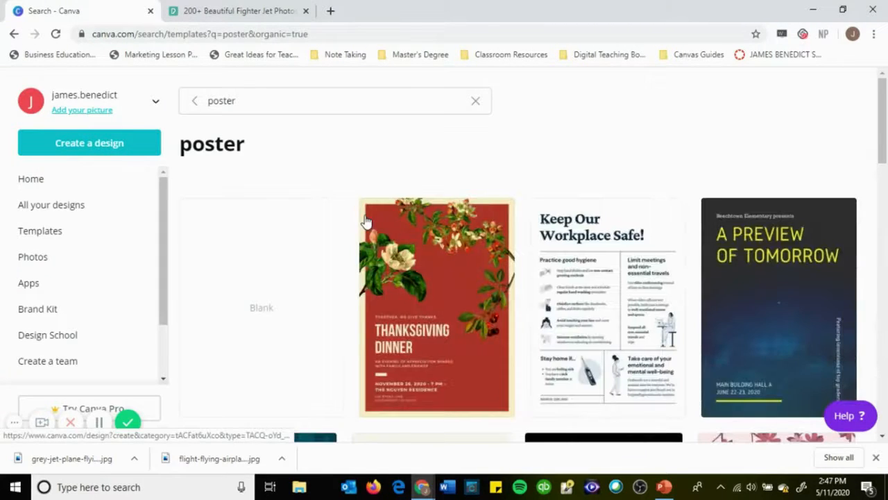
scroll(559, 309, down, 2)
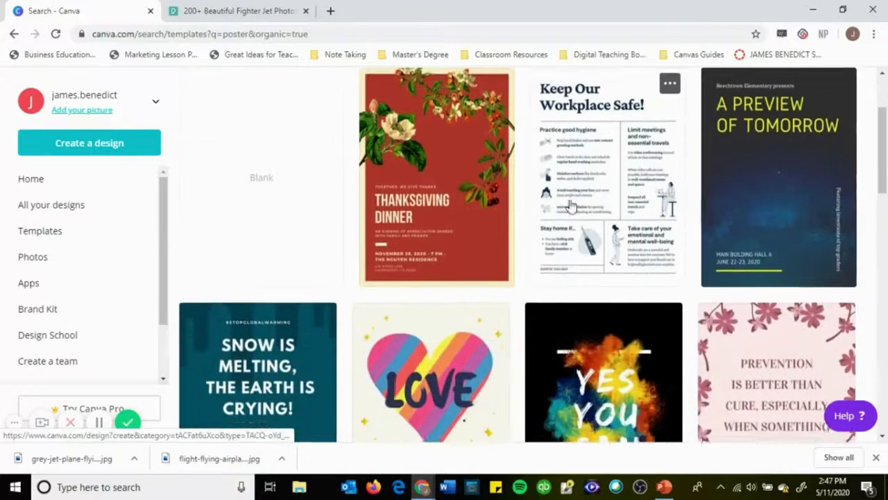
scroll(548, 277, down, 7)
scroll(753, 235, down, 4)
scroll(694, 277, down, 1)
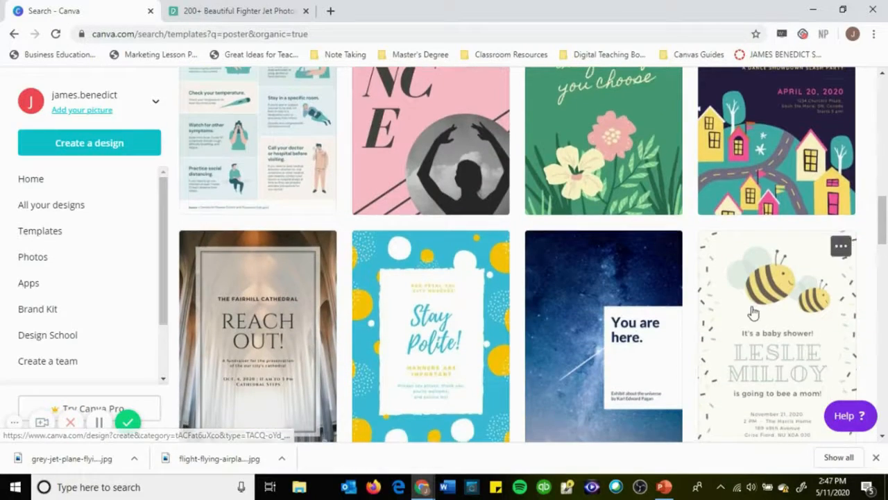
scroll(754, 312, down, 5)
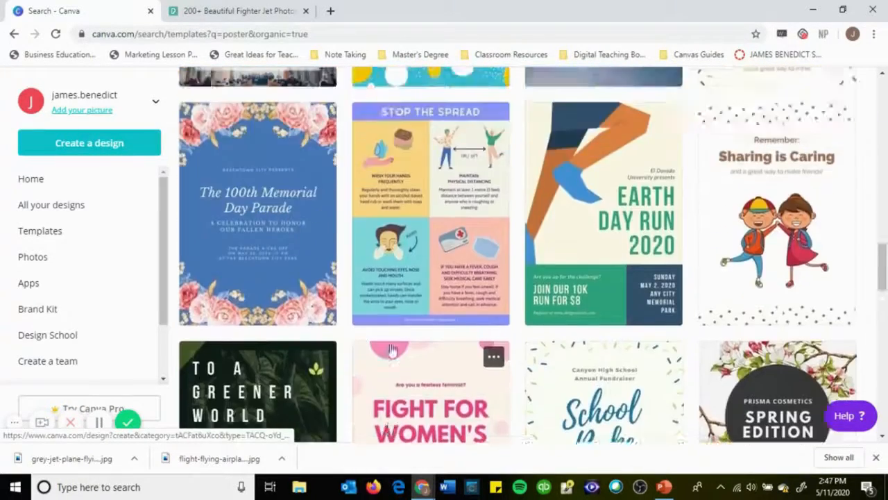
scroll(392, 350, up, 15)
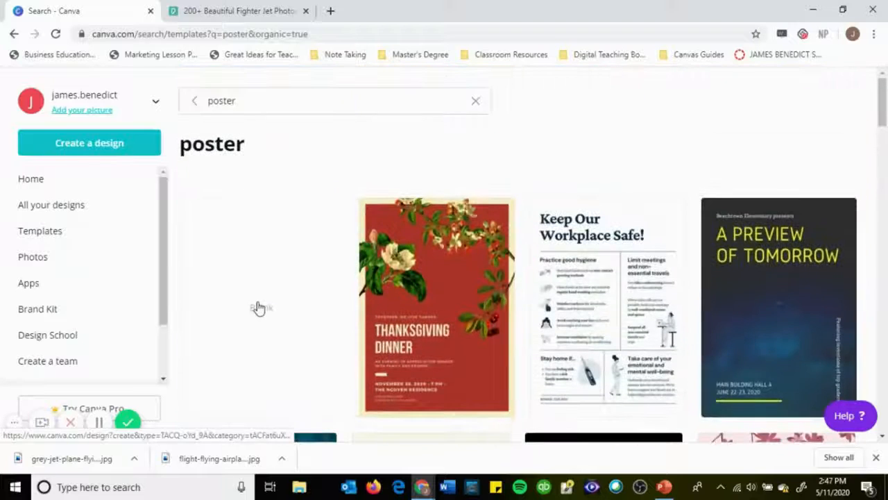
click(256, 308)
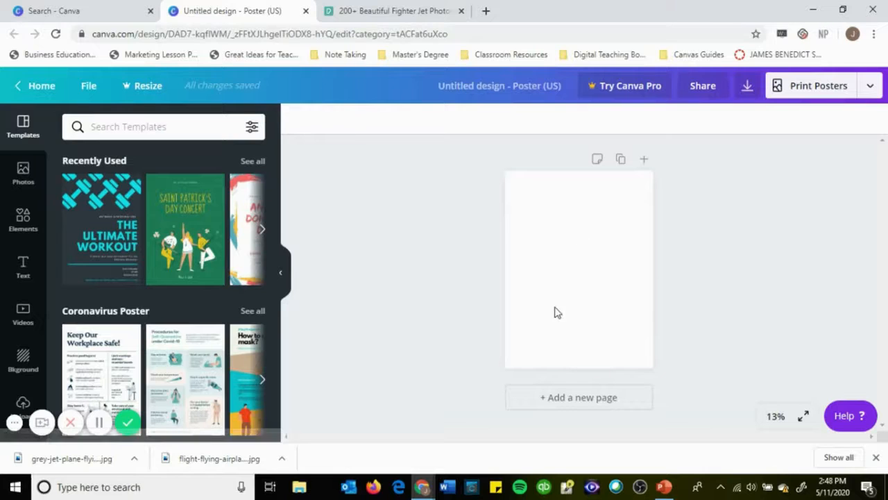
Try viewing the blank poster at 50% zoom and in full screen.
click(776, 417)
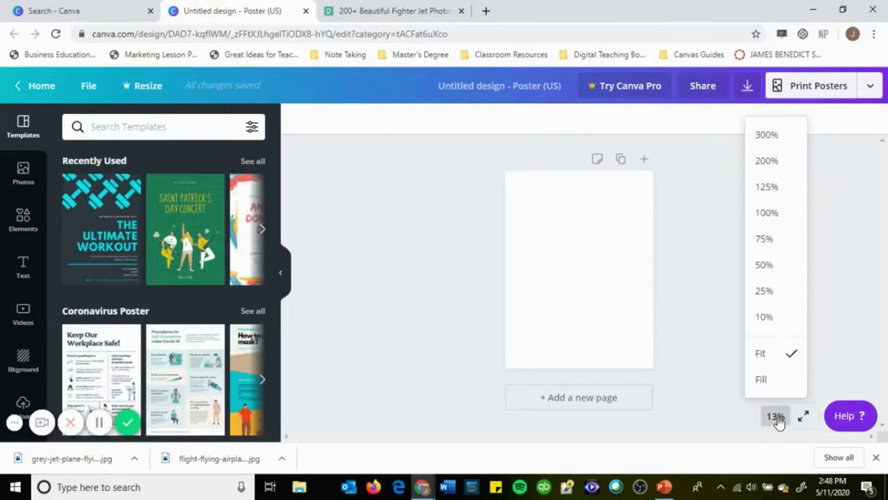
click(764, 265)
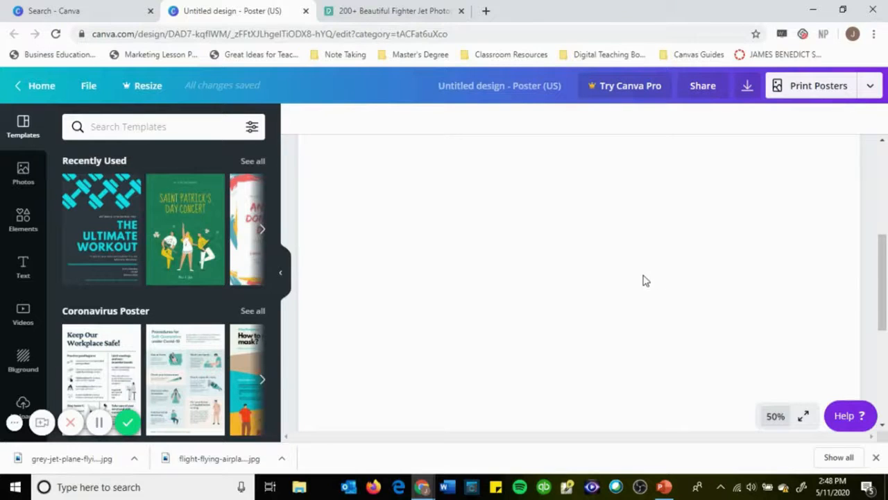
scroll(644, 279, down, 3)
scroll(596, 276, up, 2)
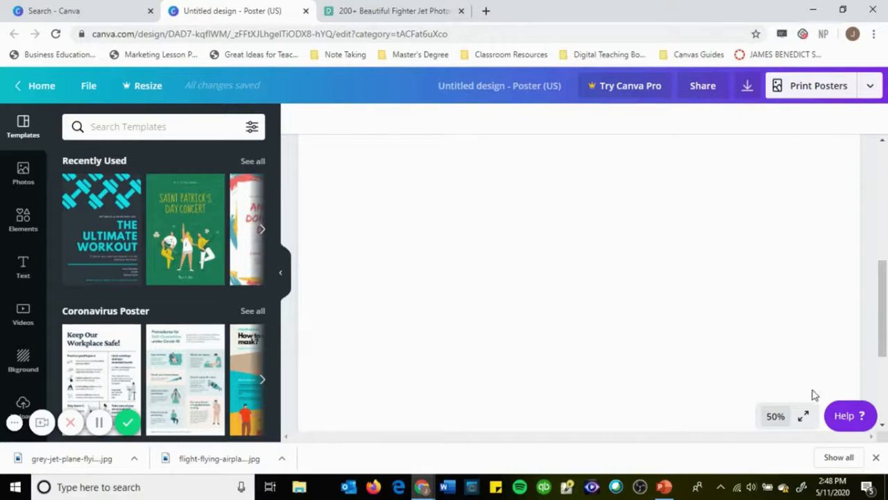
click(803, 416)
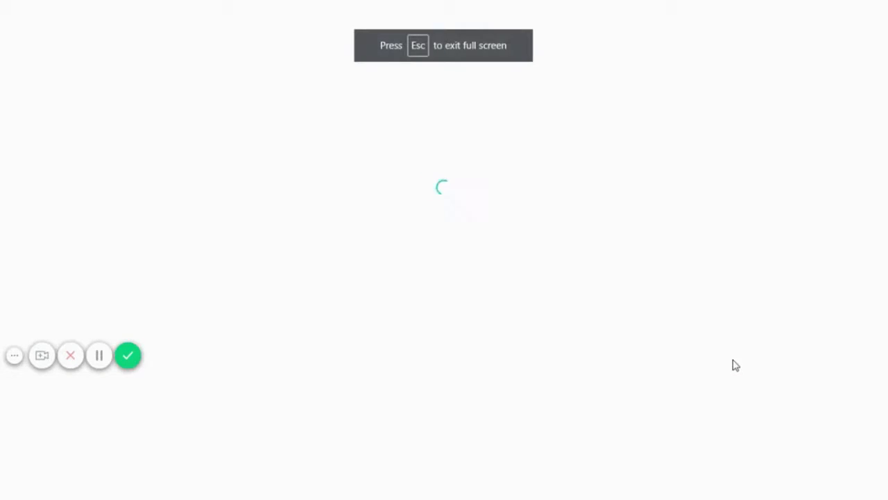
key(Escape)
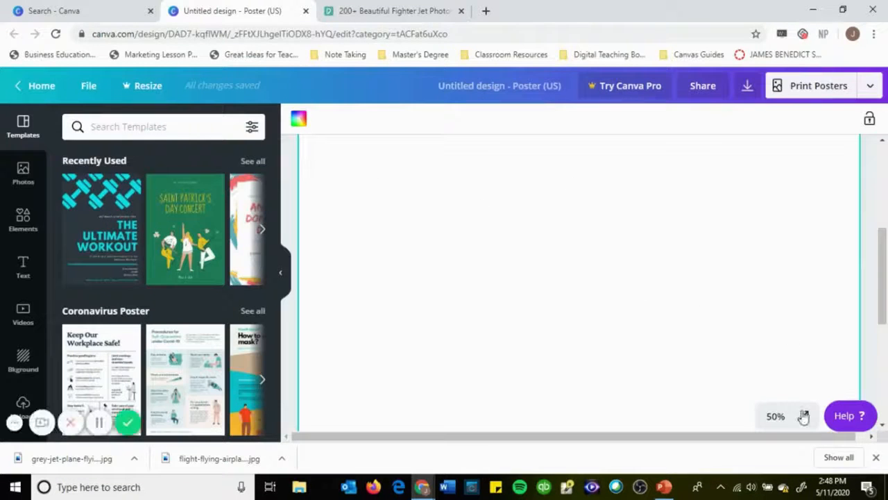
Set the poster view to 25% zoom and look over the suggested poster templates.
click(776, 416)
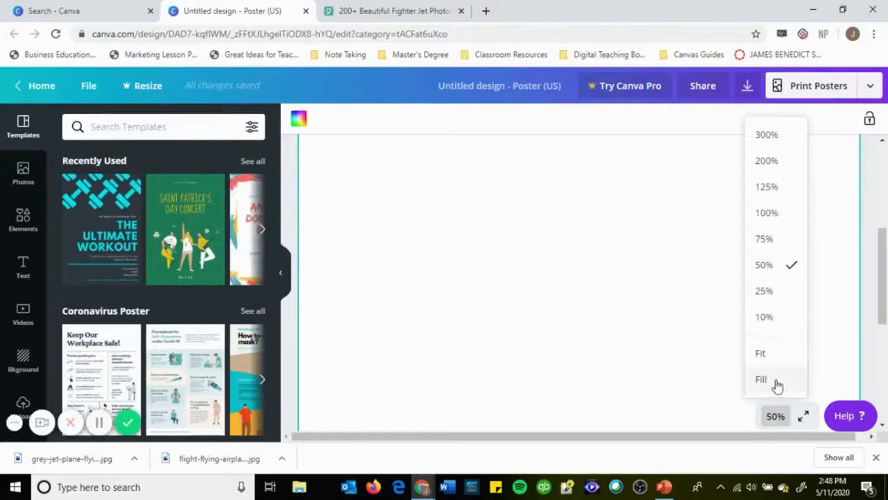
click(763, 291)
scroll(642, 243, up, 1)
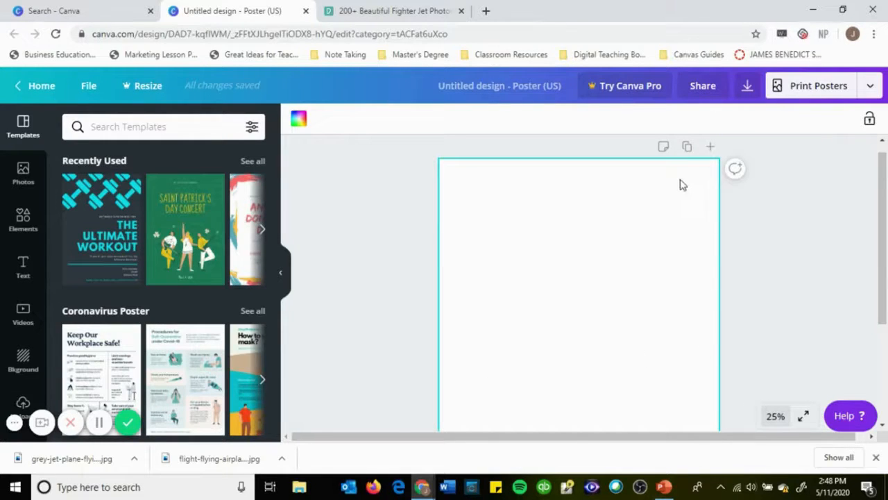
scroll(672, 222, down, 3)
scroll(671, 230, up, 4)
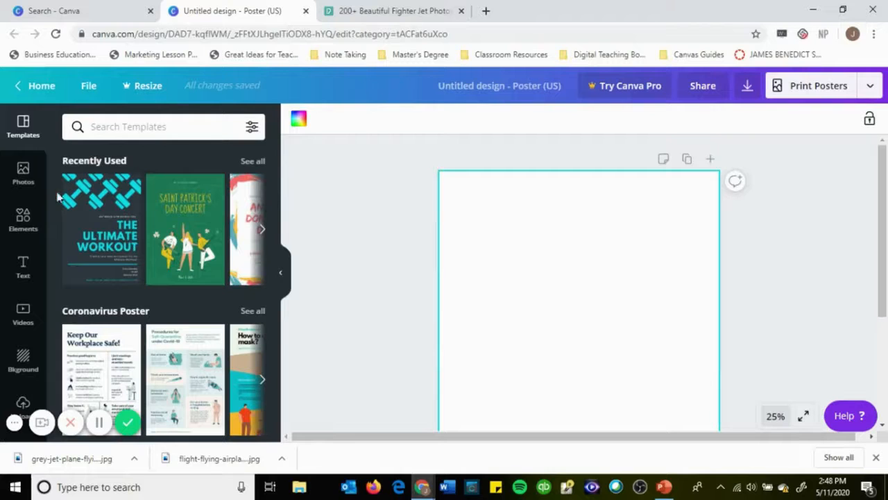
scroll(179, 343, down, 3)
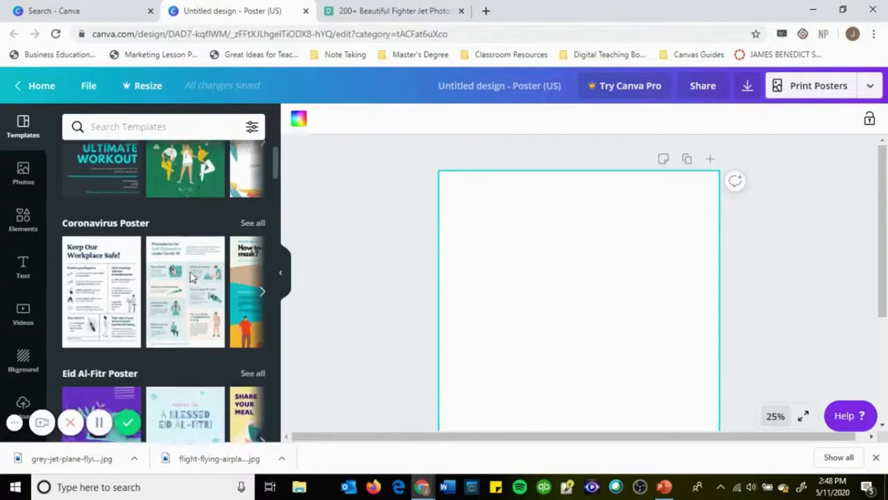
scroll(179, 343, down, 1)
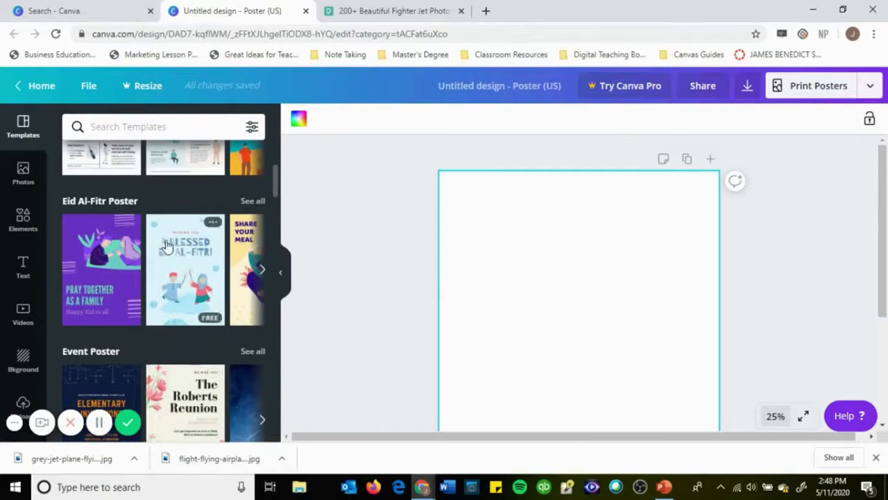
scroll(177, 264, up, 3)
scroll(200, 259, up, 1)
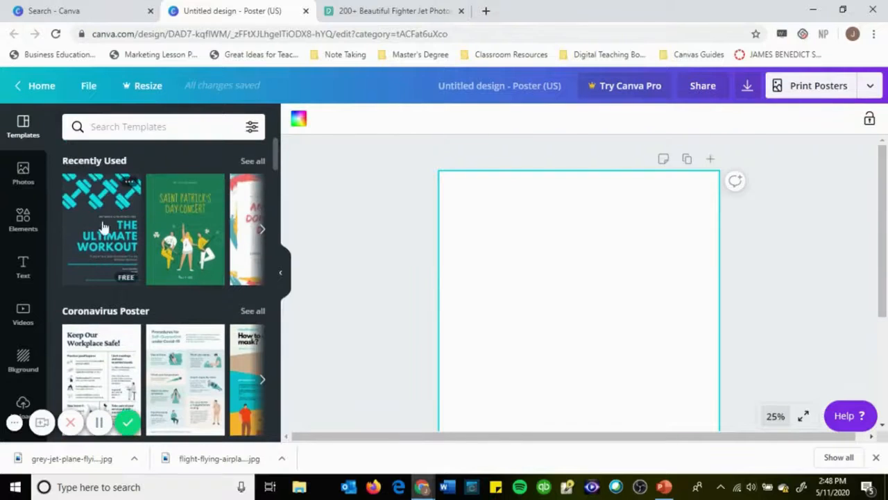
Search the photo library for "sky".
click(22, 177)
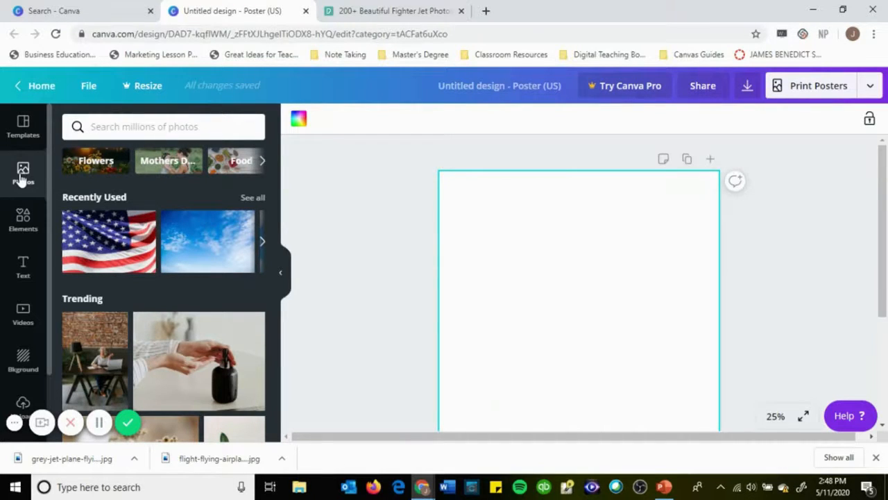
click(132, 124)
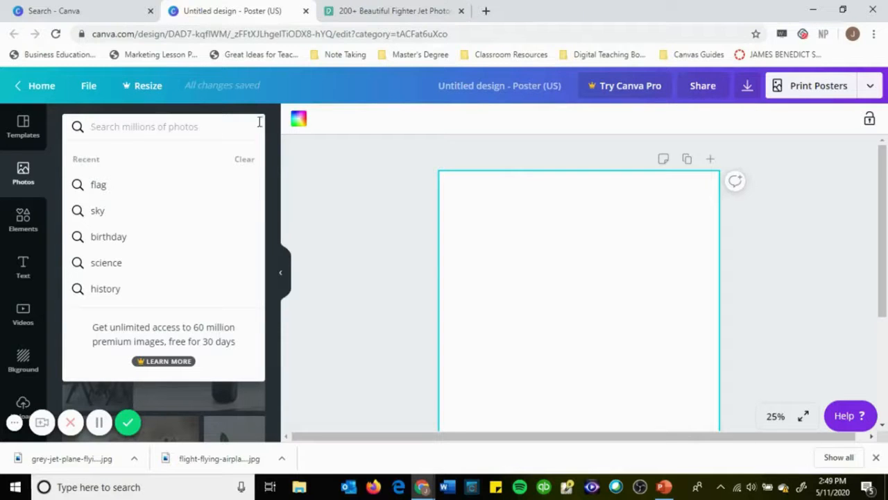
click(349, 230)
click(111, 122)
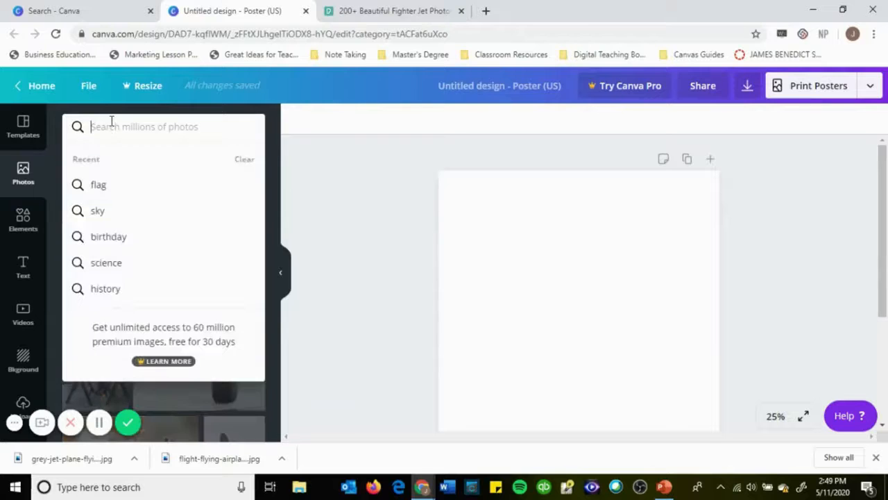
text(sky)
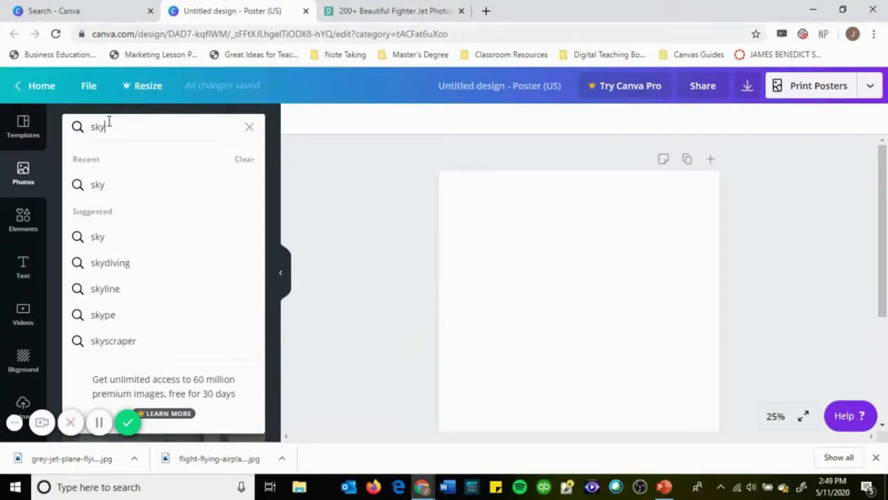
key(Return)
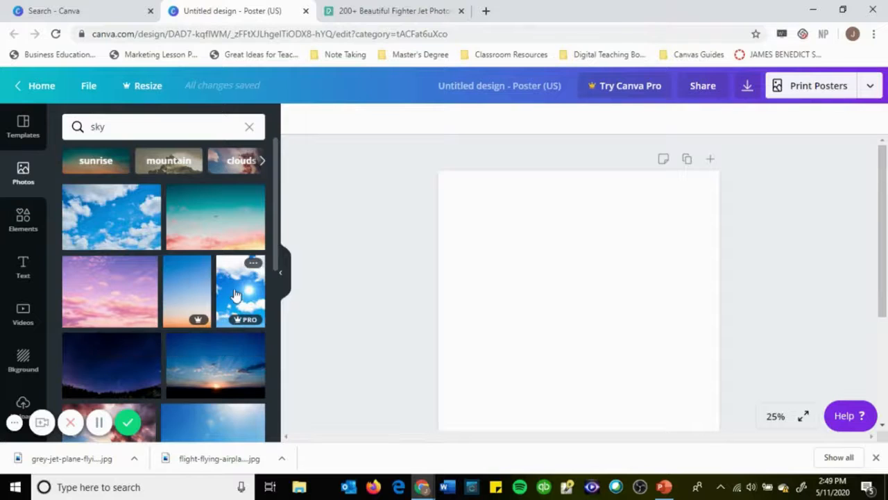
Look through the sky photo results for a suitable poster background.
scroll(202, 292, down, 2)
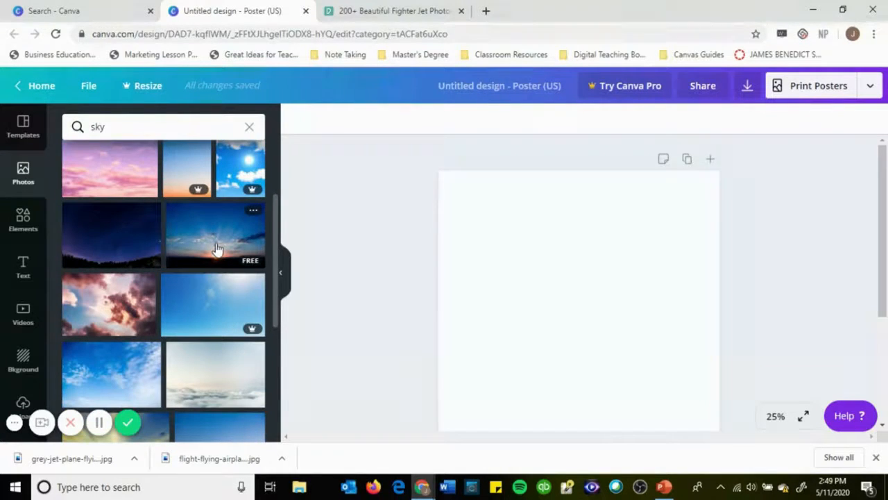
scroll(215, 259, down, 1)
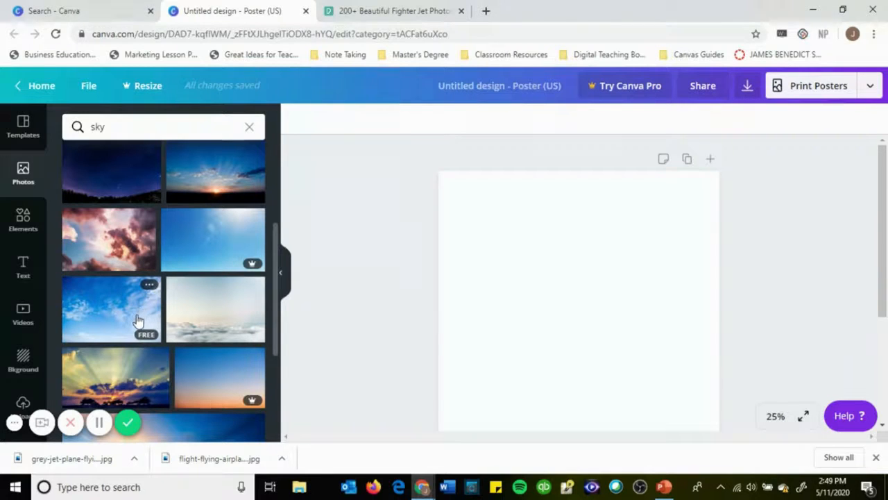
scroll(135, 319, down, 3)
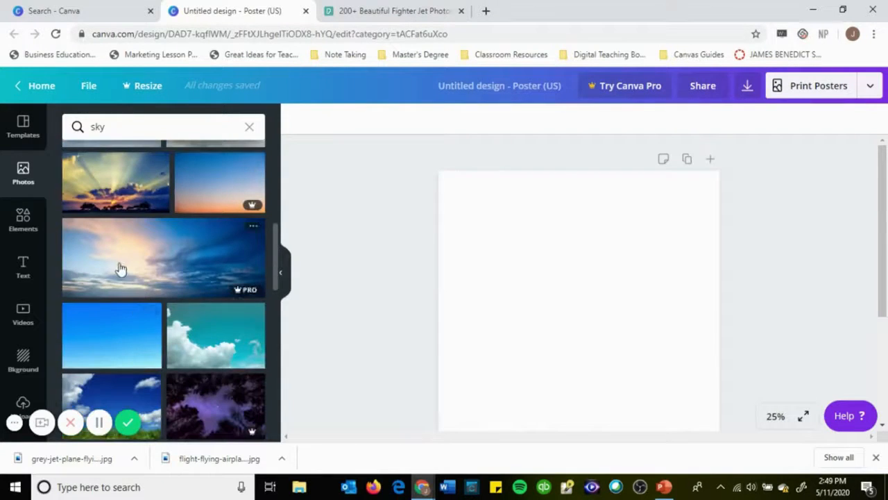
scroll(119, 308, down, 2)
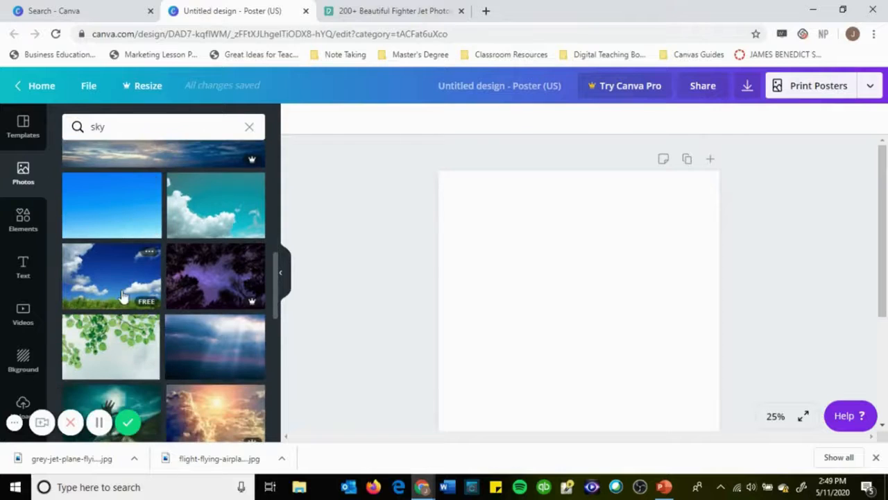
scroll(132, 304, down, 1)
scroll(141, 303, down, 1)
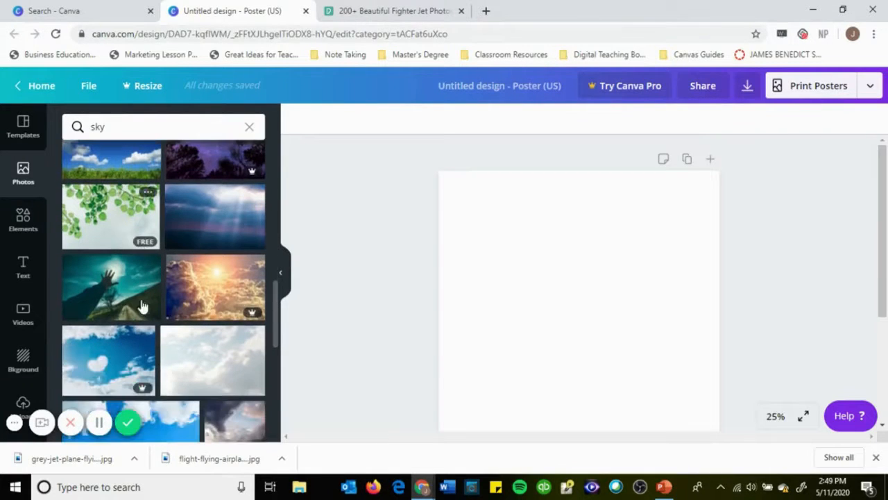
scroll(151, 316, up, 4)
scroll(154, 320, up, 6)
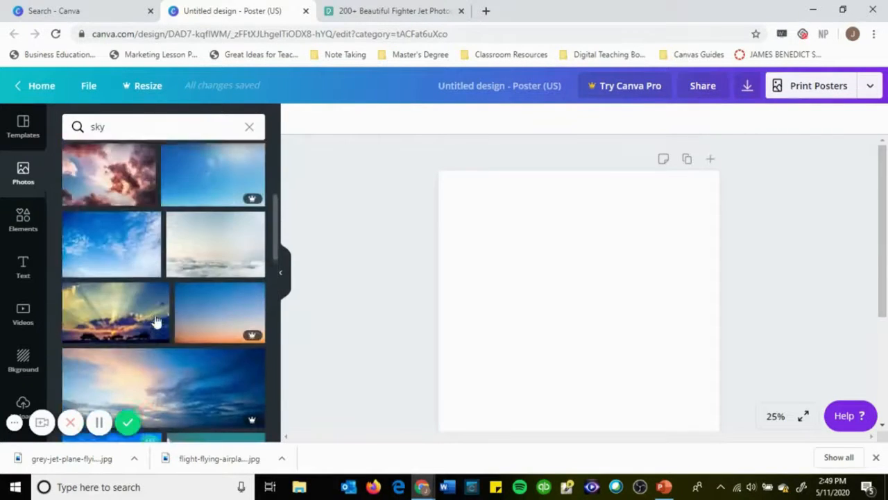
scroll(154, 319, up, 2)
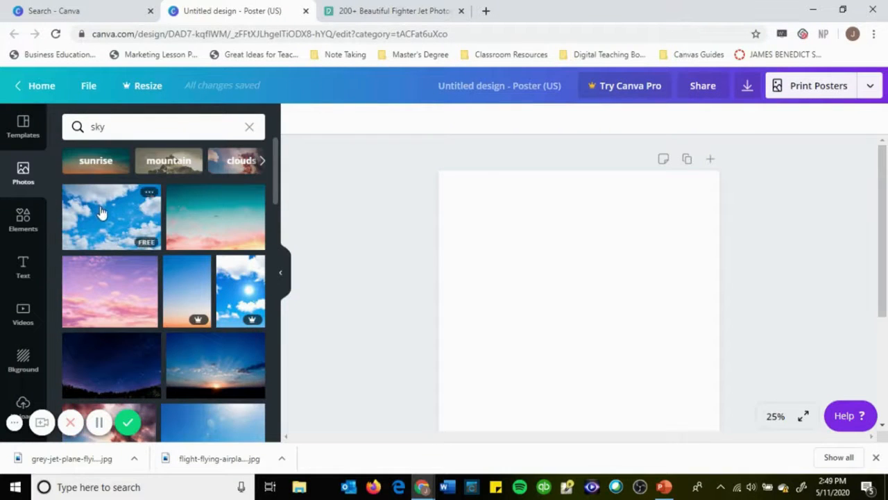
Try the first sky photo, bright blue with puffy white clouds, as the poster background and check it over the whole page.
drag(102, 215, 443, 260)
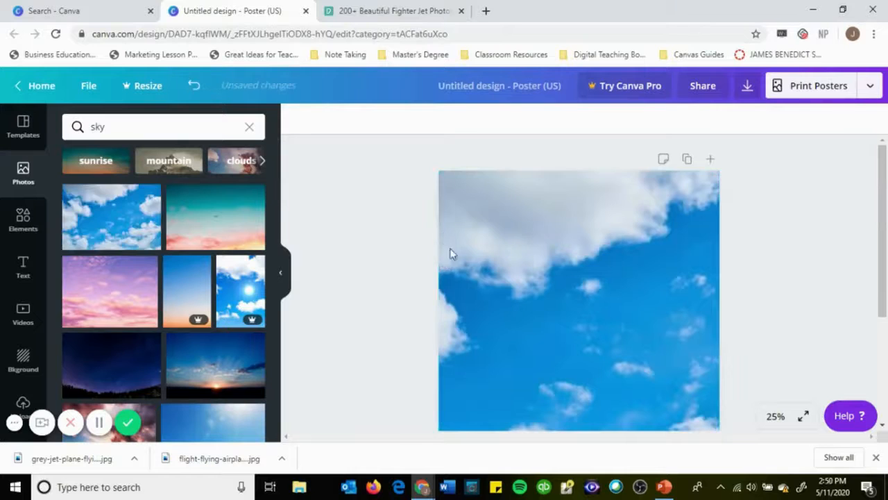
scroll(523, 291, down, 3)
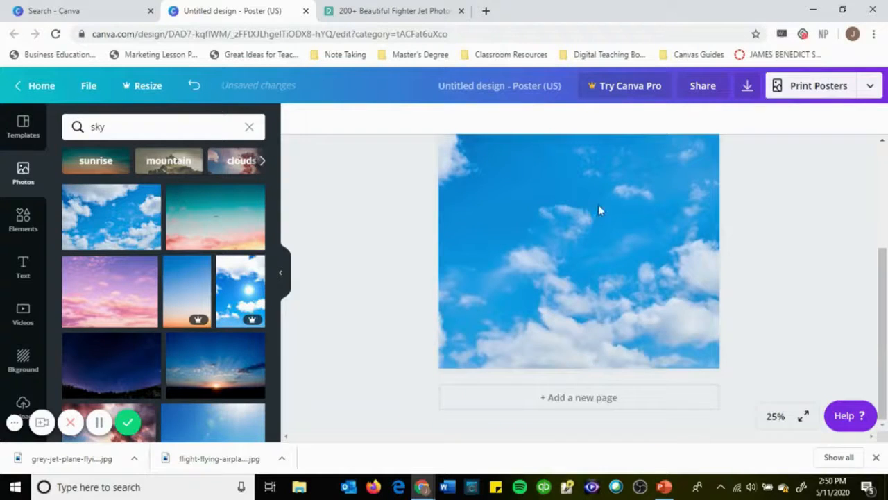
scroll(596, 291, up, 3)
scroll(559, 250, down, 3)
scroll(562, 264, up, 3)
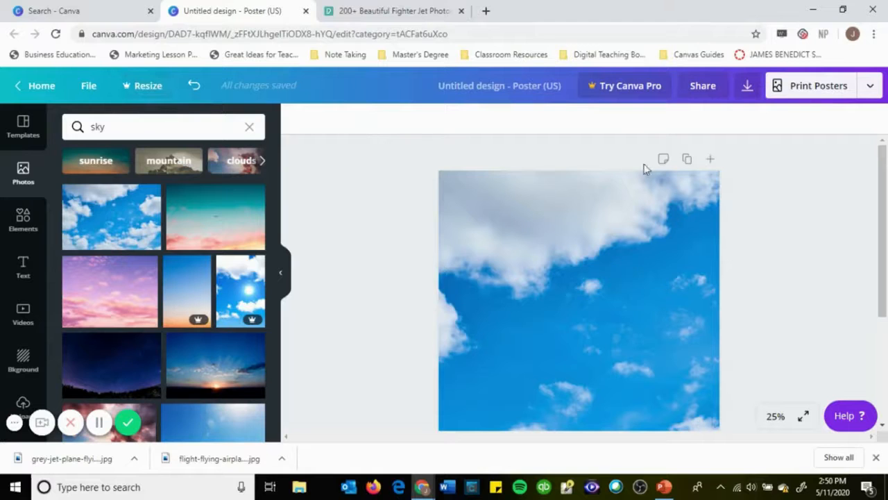
Try shifting the puffy-cloud photo within its crop, cancel the crop, and undo the photo's placement on the poster.
click(578, 255)
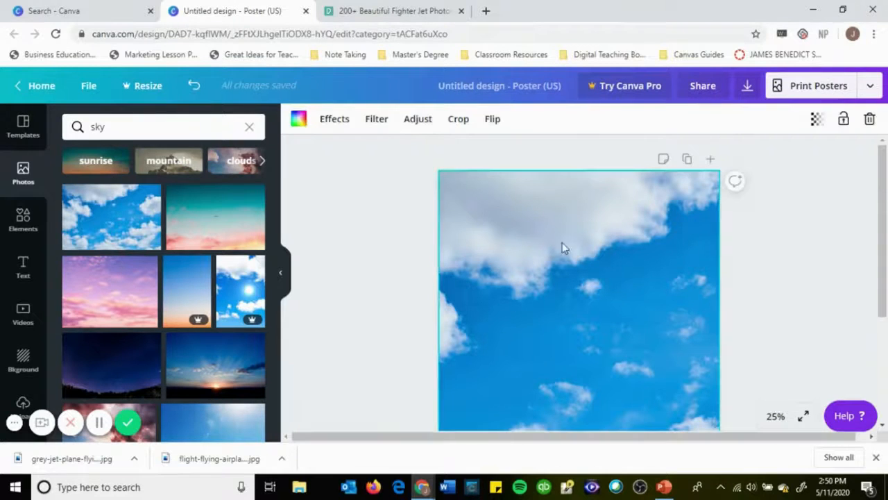
click(458, 118)
drag(511, 268, 389, 264)
scroll(525, 279, down, 3)
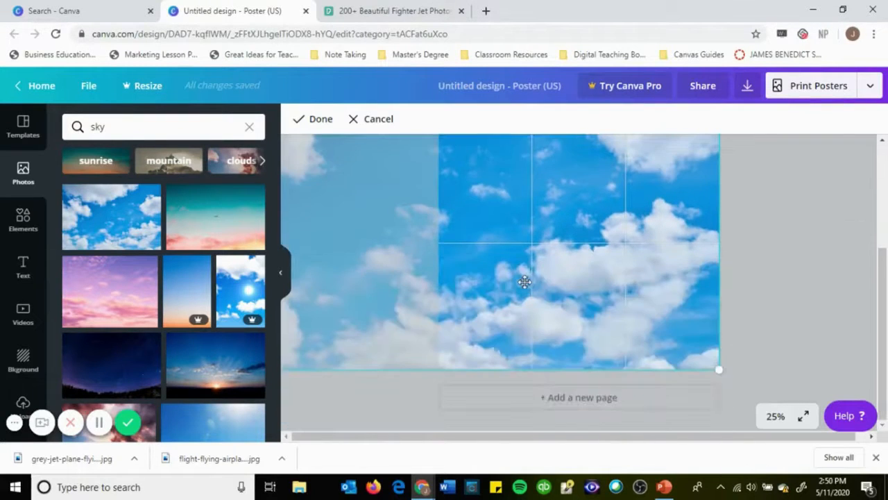
scroll(525, 278, up, 3)
drag(520, 271, 646, 307)
click(373, 122)
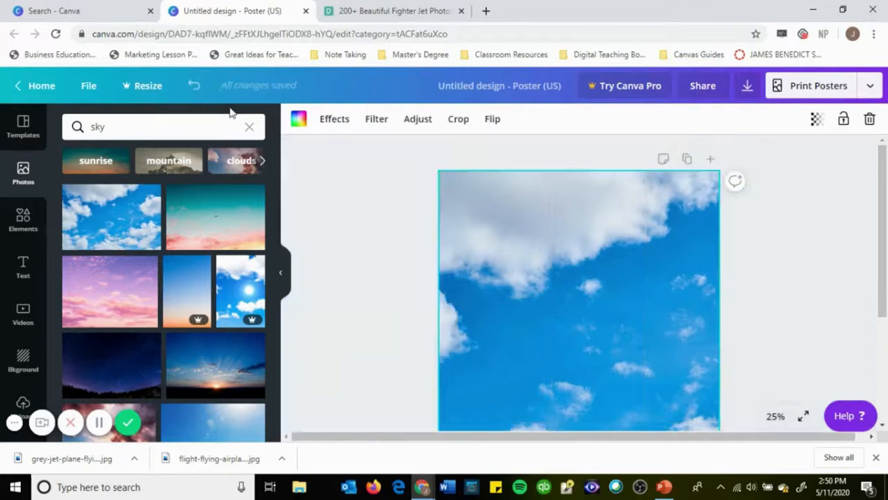
click(194, 84)
Fill the poster background with the free photo of a deep blue sky with wispy clouds.
scroll(180, 188, down, 3)
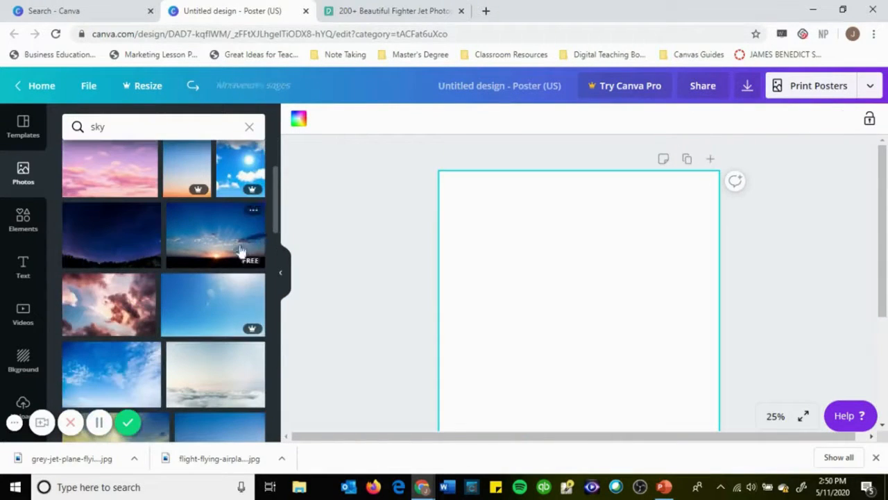
scroll(182, 301, down, 3)
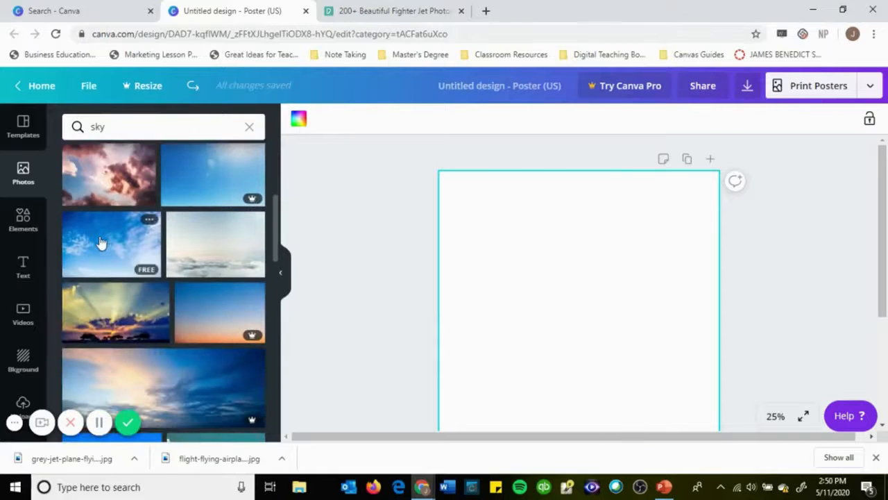
drag(100, 244, 442, 245)
scroll(608, 273, down, 3)
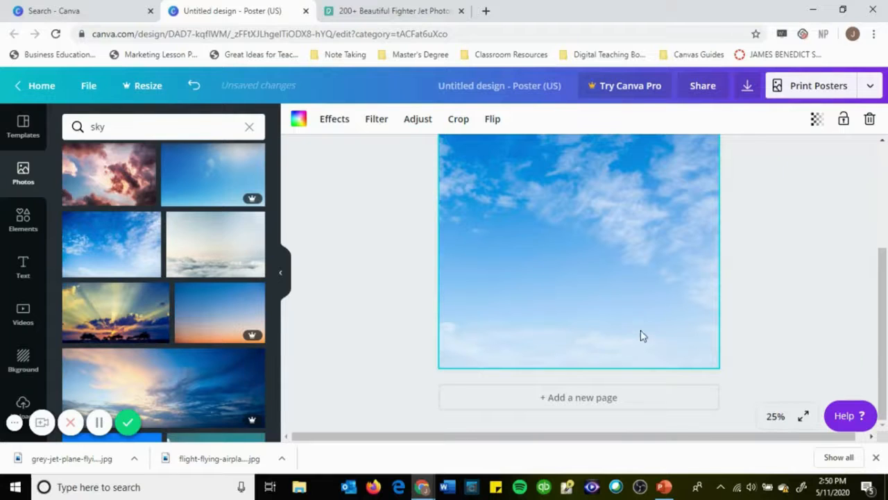
scroll(600, 300, up, 3)
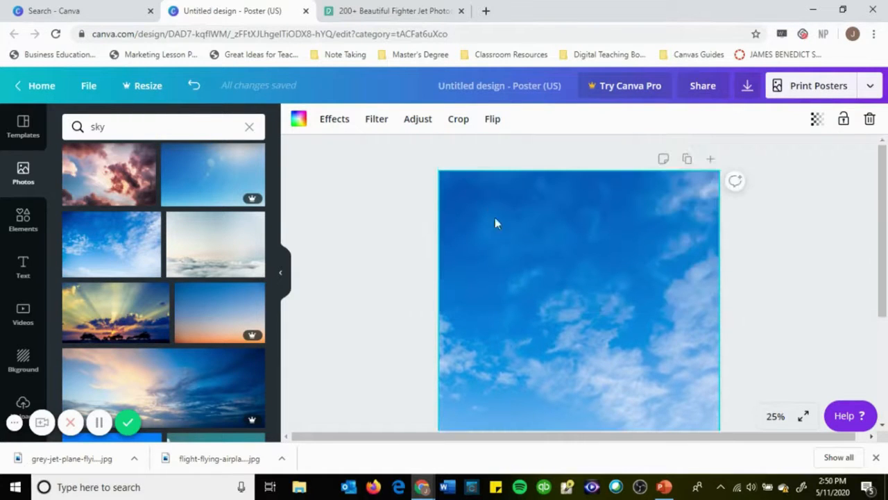
Reposition the wispy-cloud background by shifting the photo to the right within its crop, and apply the crop.
click(458, 120)
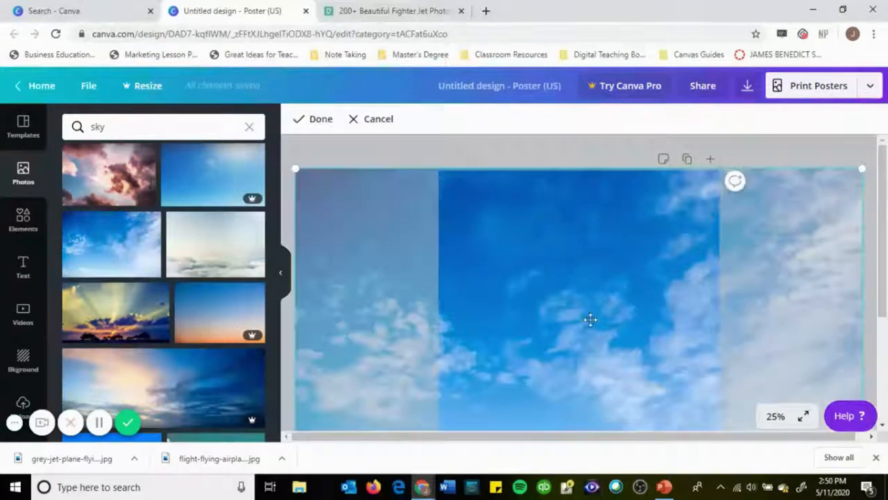
drag(550, 299, 661, 296)
scroll(662, 285, down, 3)
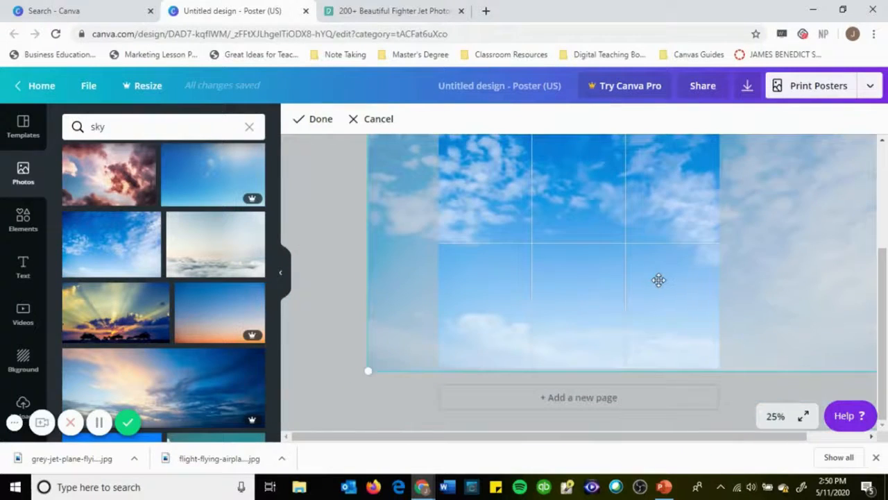
scroll(655, 281, up, 1)
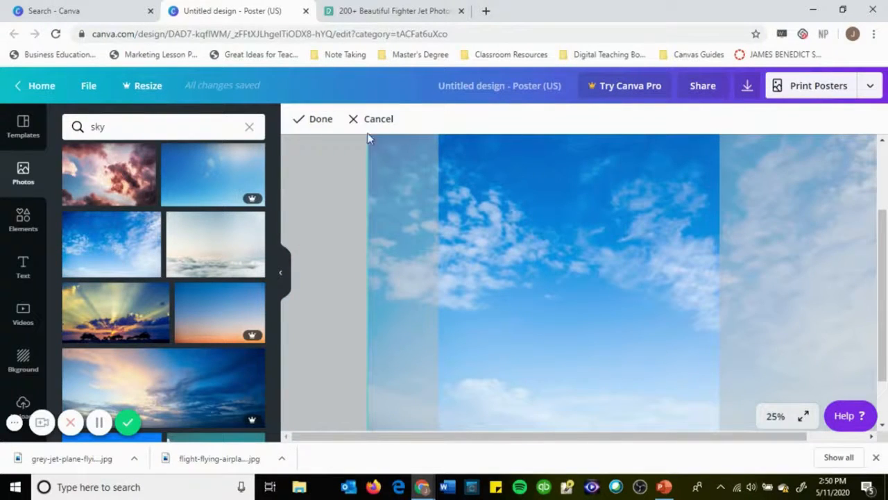
click(312, 121)
scroll(587, 277, down, 1)
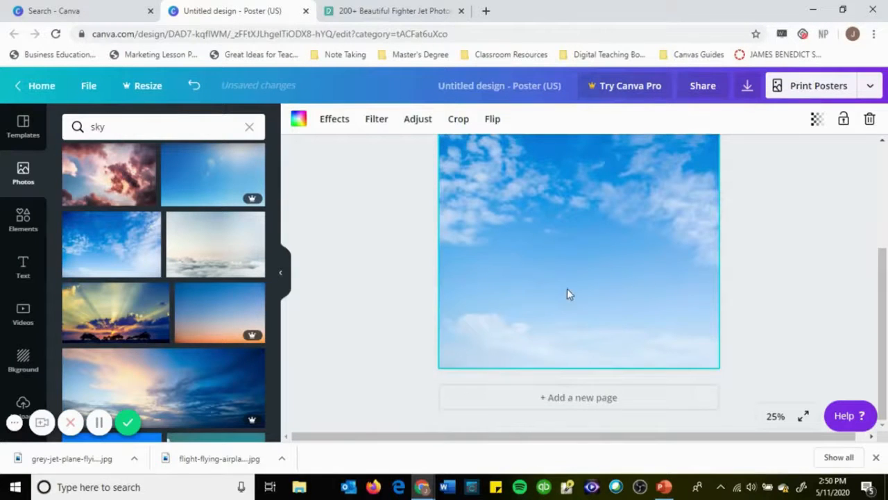
scroll(590, 278, up, 3)
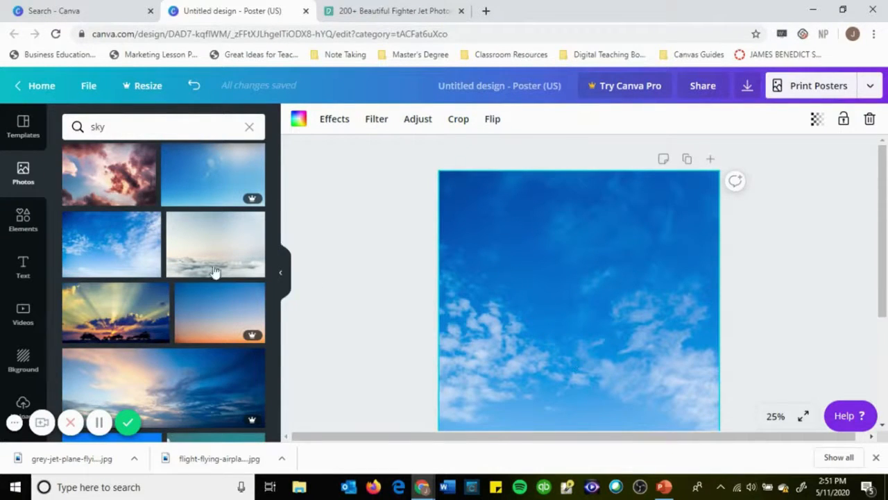
Upload the Plane 3 and Plane 4 images from the Pictures folder to the design's uploads.
click(24, 403)
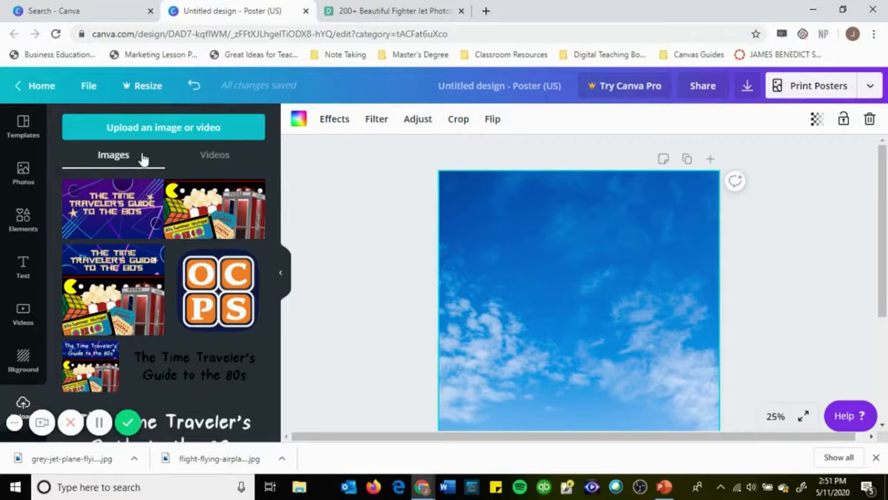
click(140, 130)
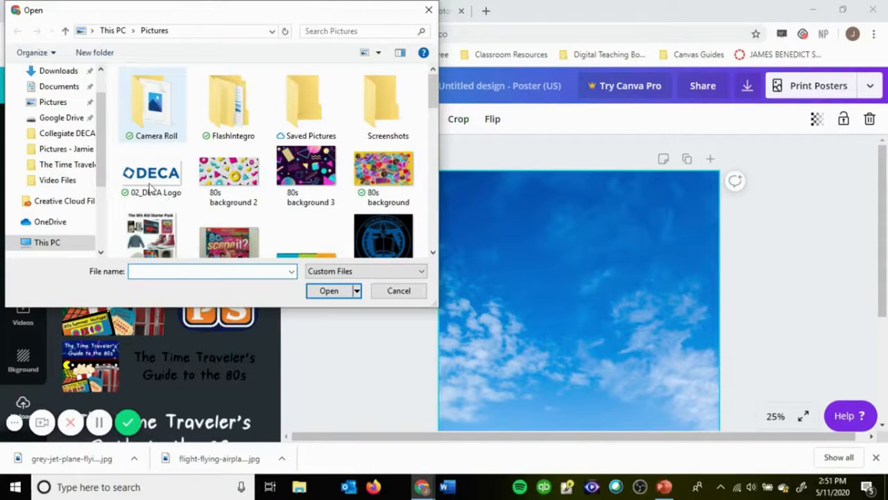
click(54, 102)
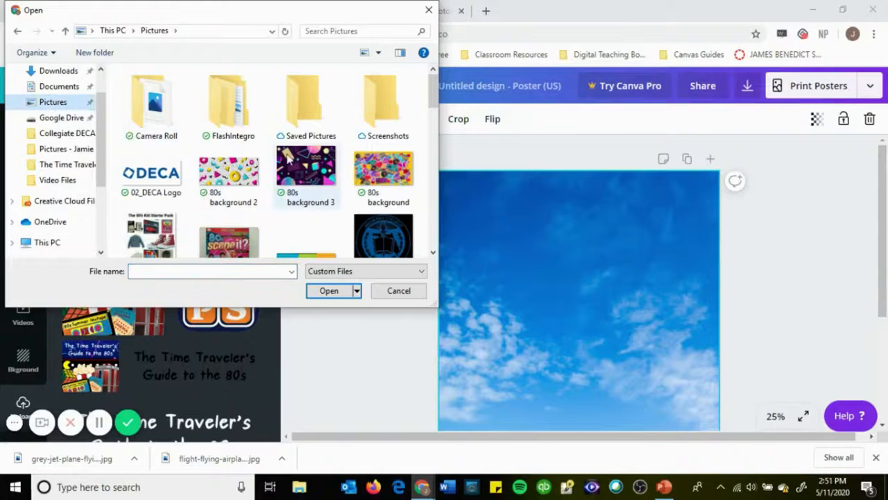
scroll(297, 155, down, 15)
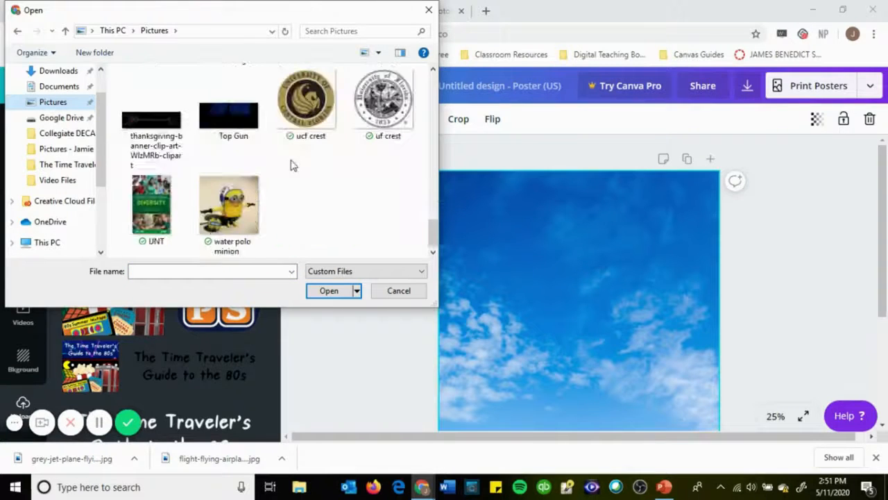
scroll(291, 166, up, 3)
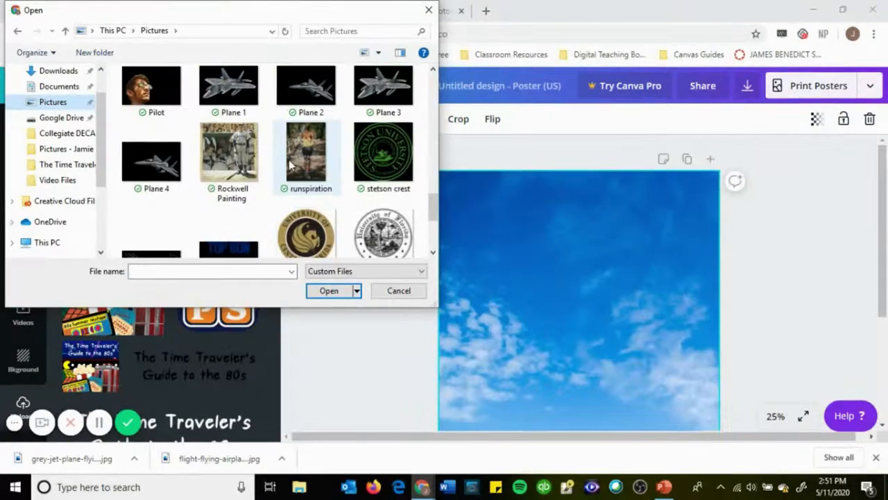
click(382, 90)
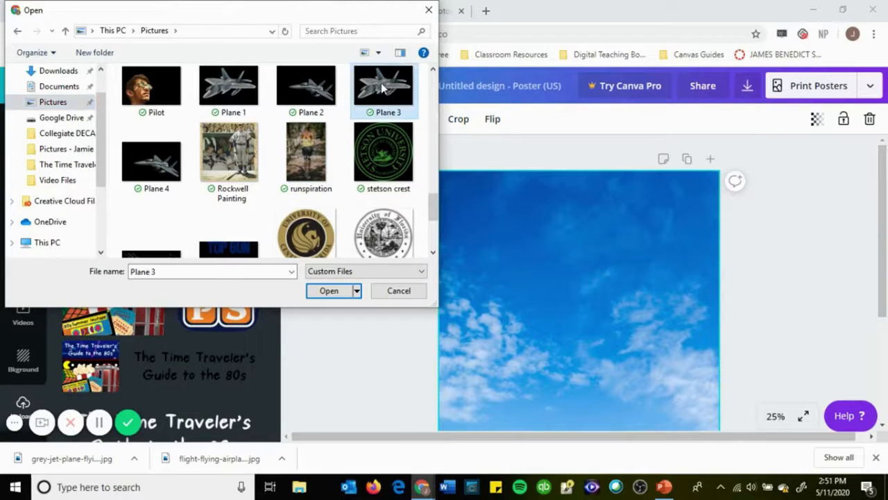
ctrl+click(151, 162)
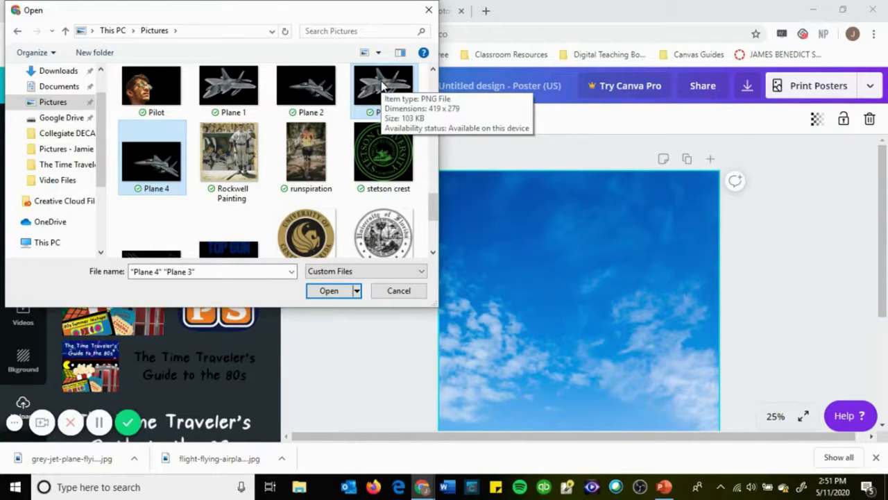
click(329, 290)
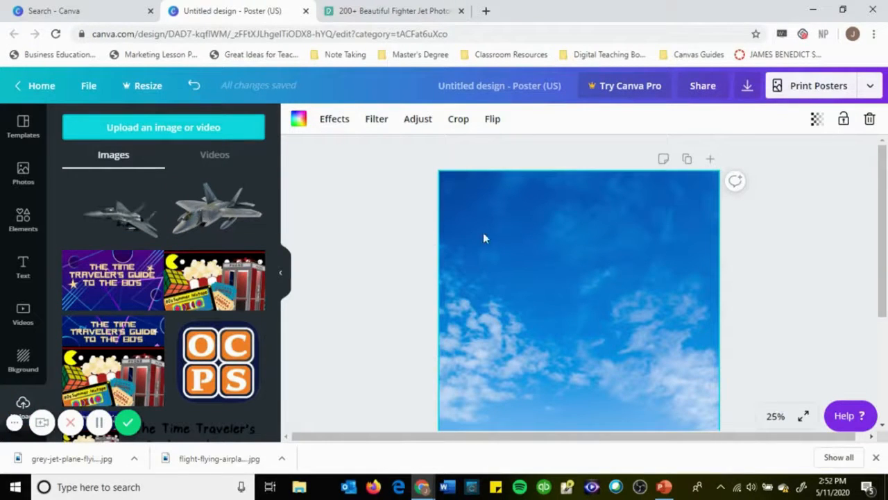
Add the uploaded lighter grey fighter jet cutout to the poster, move it toward the right edge, and shrink it slightly.
scroll(225, 222, down, 2)
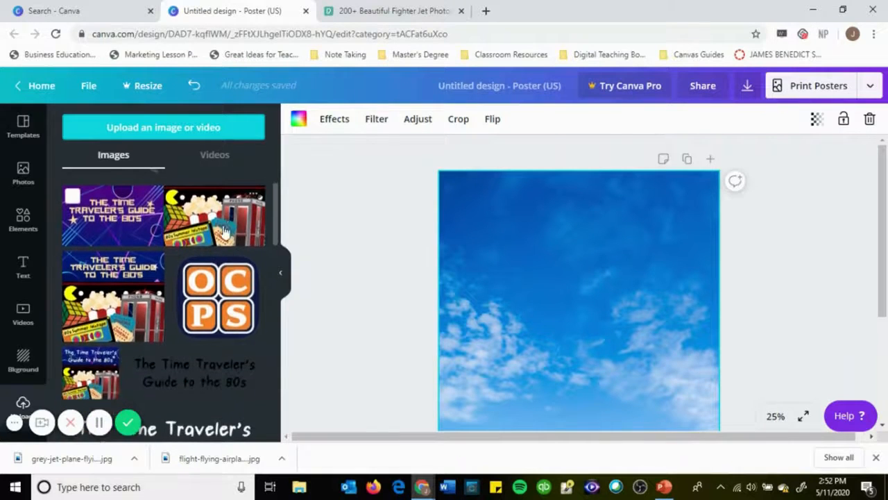
scroll(222, 220, up, 2)
click(221, 221)
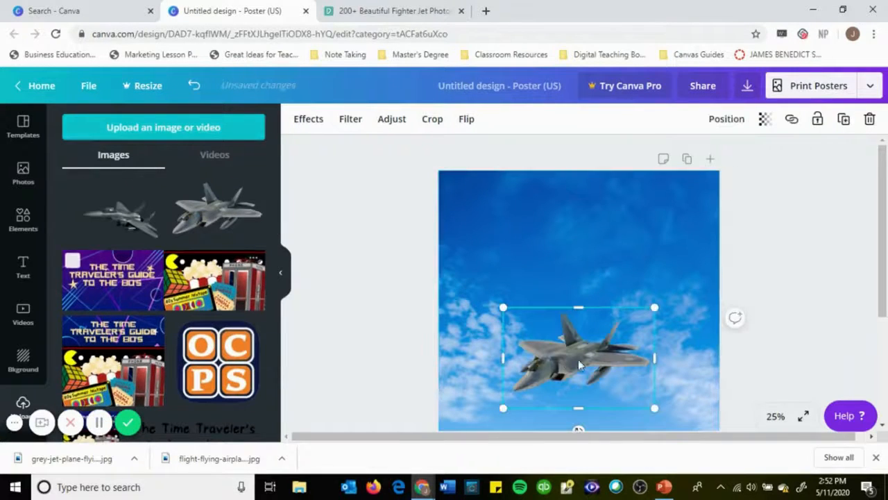
drag(580, 363, 635, 371)
scroll(638, 283, down, 2)
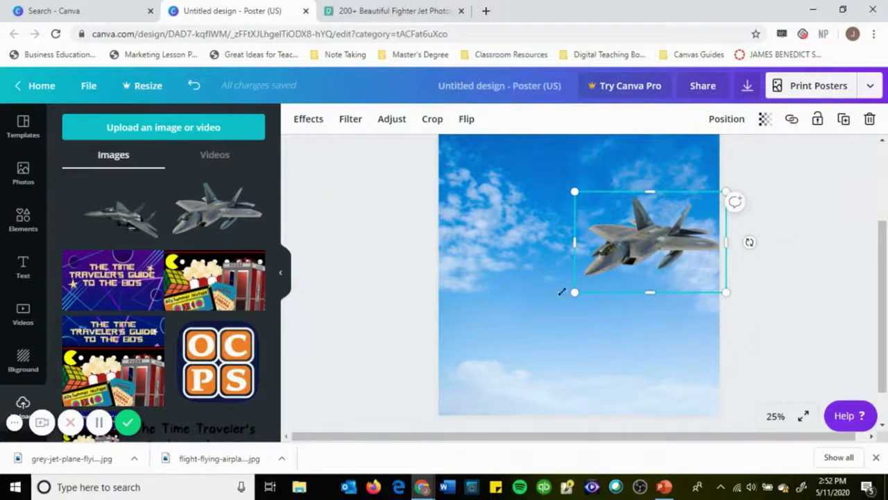
drag(588, 276, 639, 231)
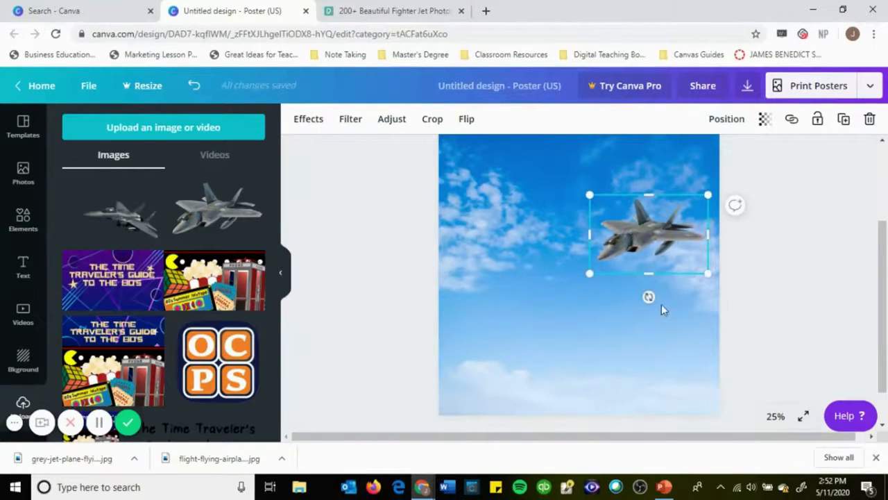
Rotate the lighter grey jet about 35° clockwise and position it so its tail runs past the poster's right edge.
drag(648, 297, 618, 277)
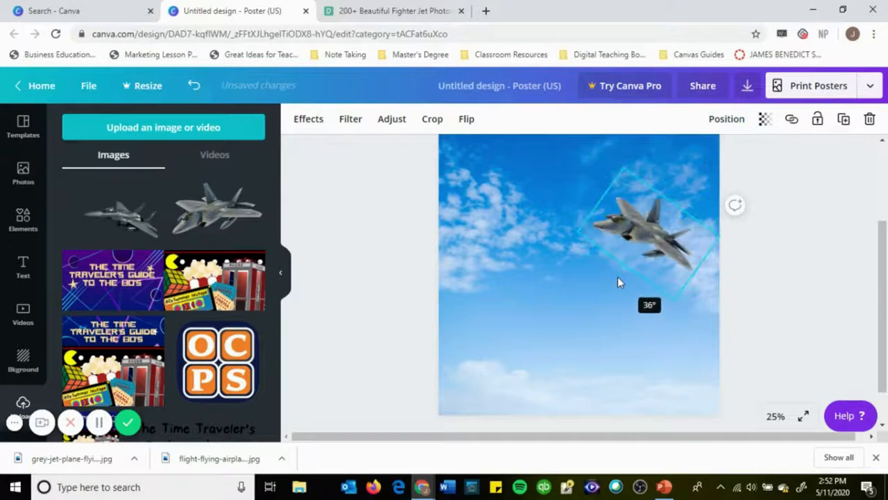
drag(644, 231, 675, 240)
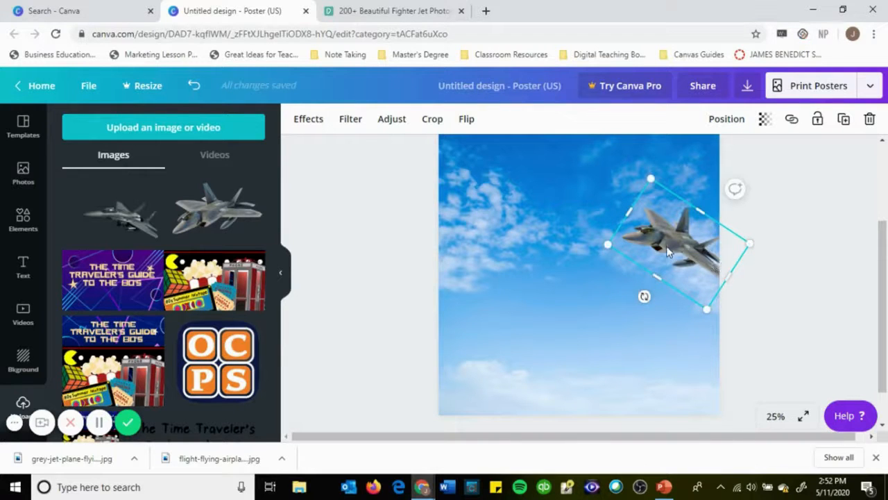
drag(679, 254, 669, 254)
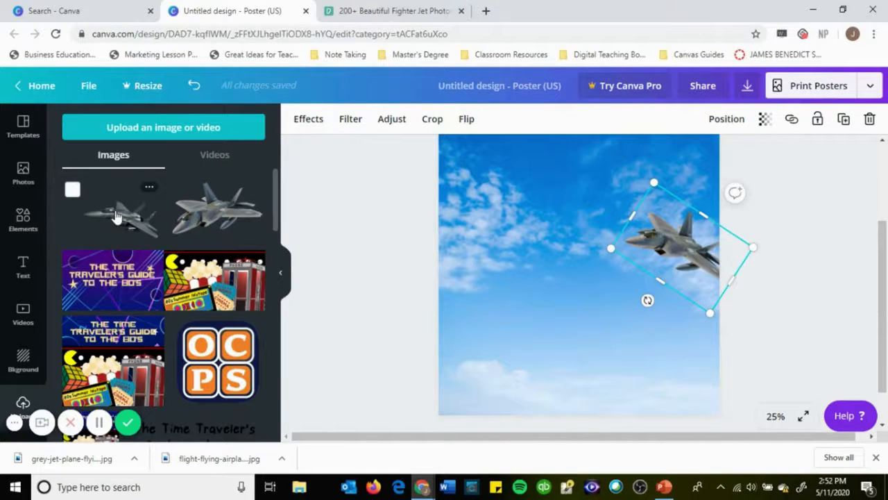
Add the darker fighter jet cutout, place it lower near the poster's left edge, and tilt it slightly counterclockwise.
click(120, 218)
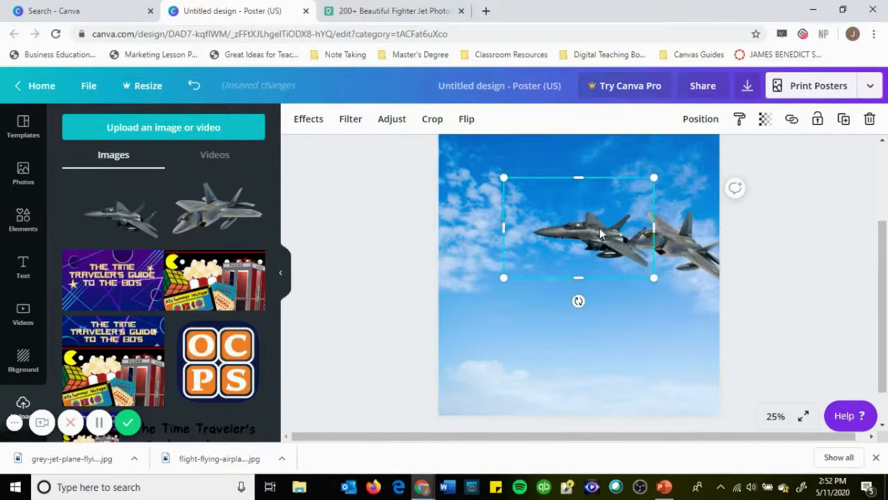
drag(586, 243, 510, 286)
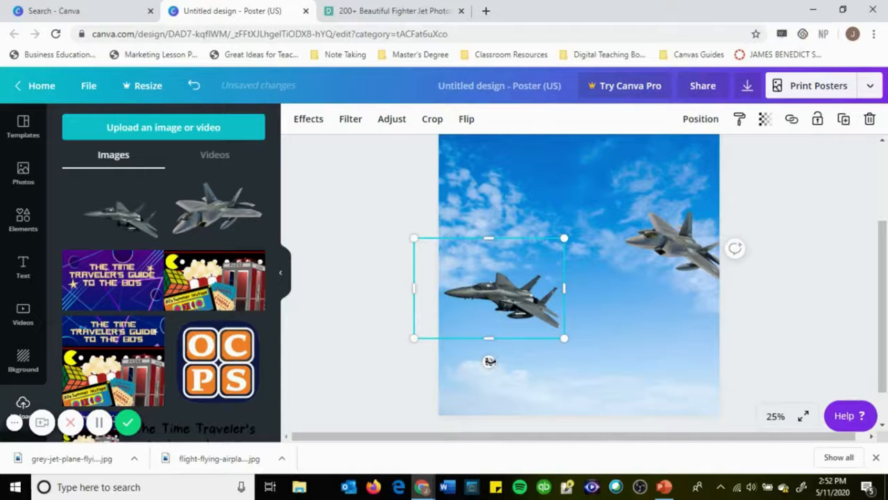
drag(487, 361, 494, 359)
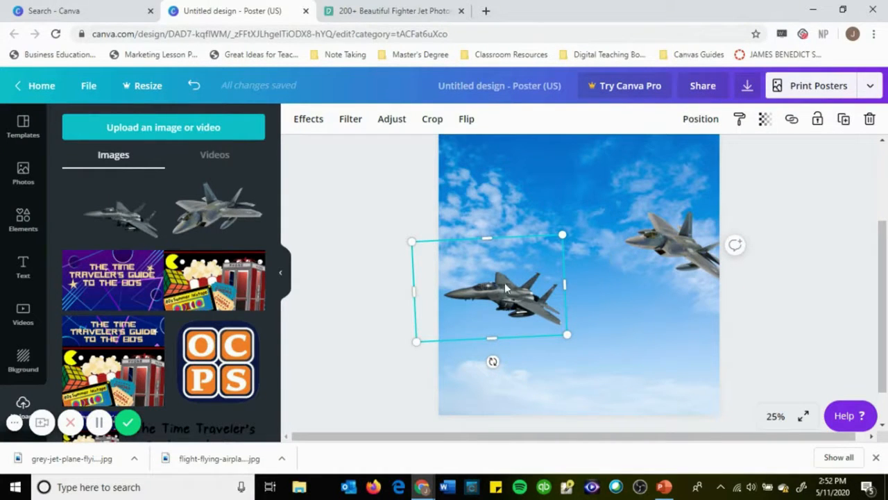
drag(510, 295, 505, 286)
Nudge the lighter grey jet slightly farther past the poster's right edge.
click(637, 296)
click(683, 239)
drag(683, 238, 685, 243)
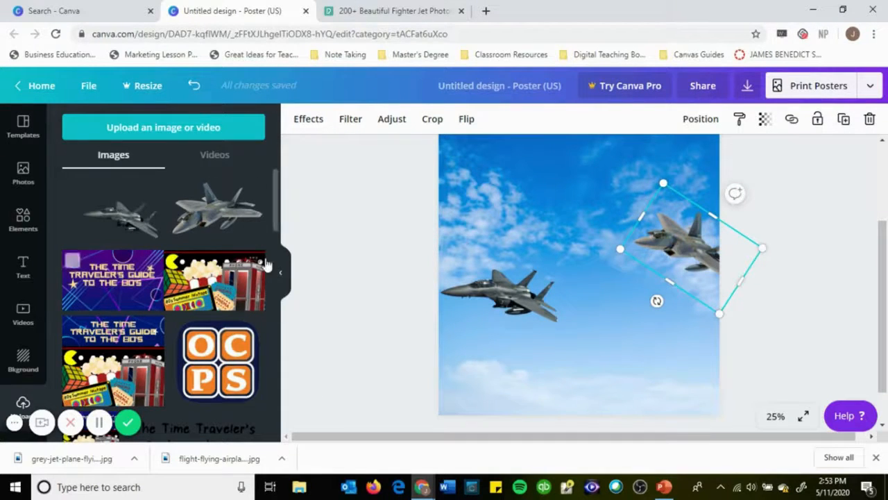
scroll(535, 250, up, 2)
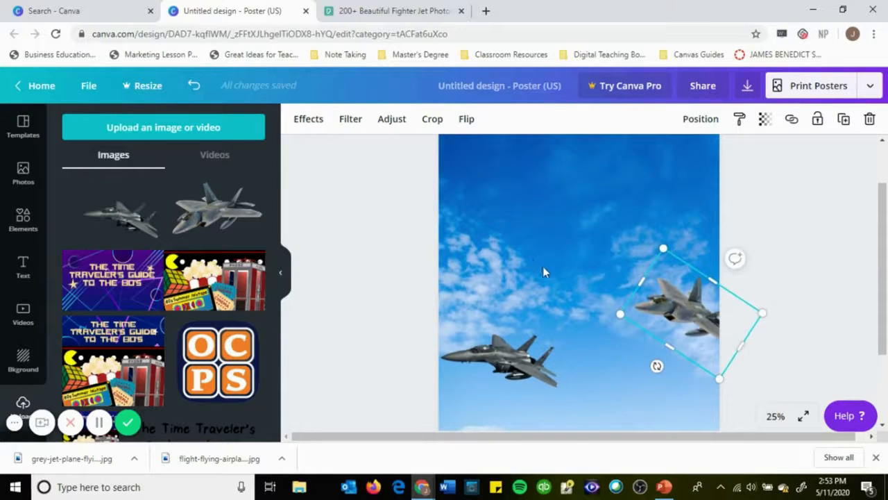
scroll(543, 271, up, 1)
scroll(551, 236, down, 1)
scroll(574, 191, up, 1)
scroll(575, 198, down, 1)
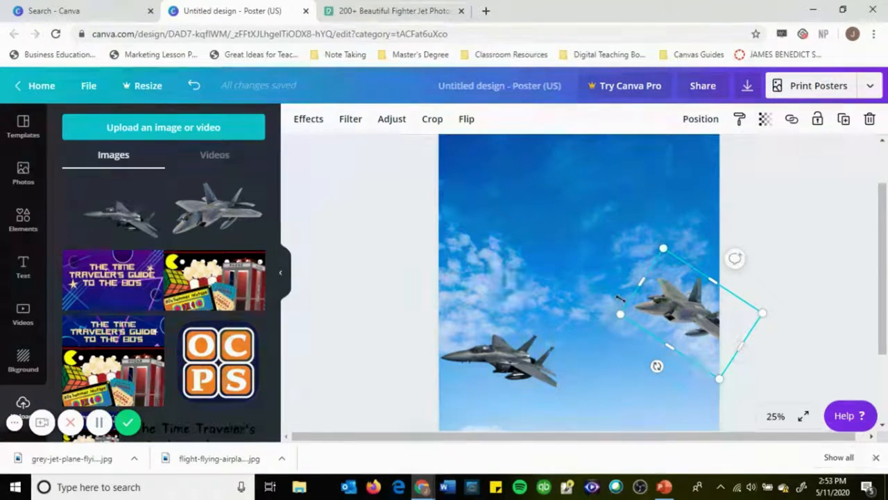
Switch to Pexels and search its photos for "man in sunglasses".
click(375, 11)
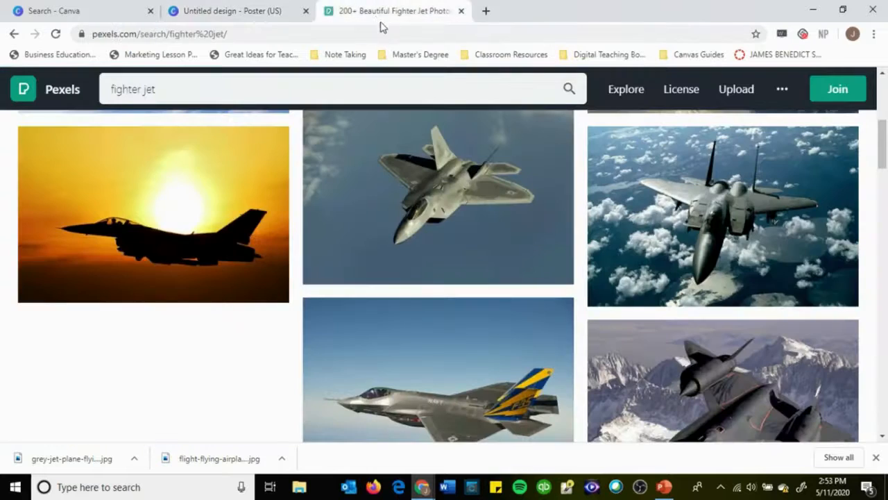
scroll(171, 93, up, 1)
click(167, 90)
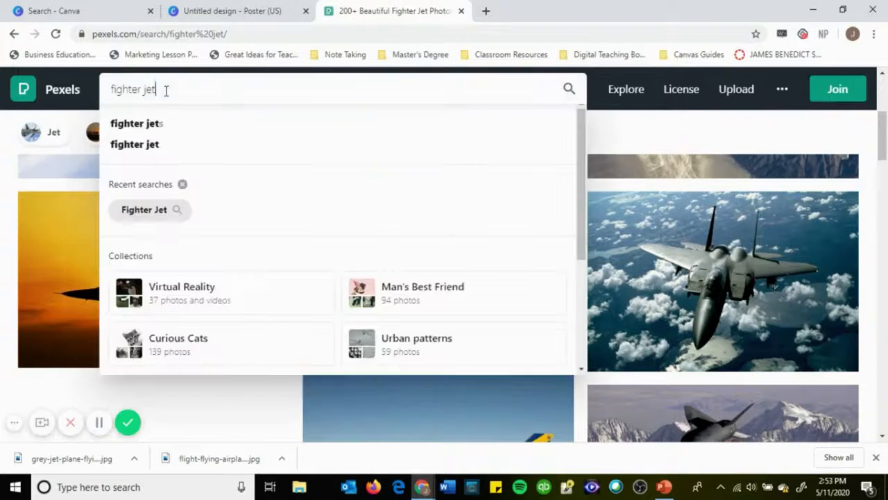
drag(167, 90, 101, 95)
text(ma)
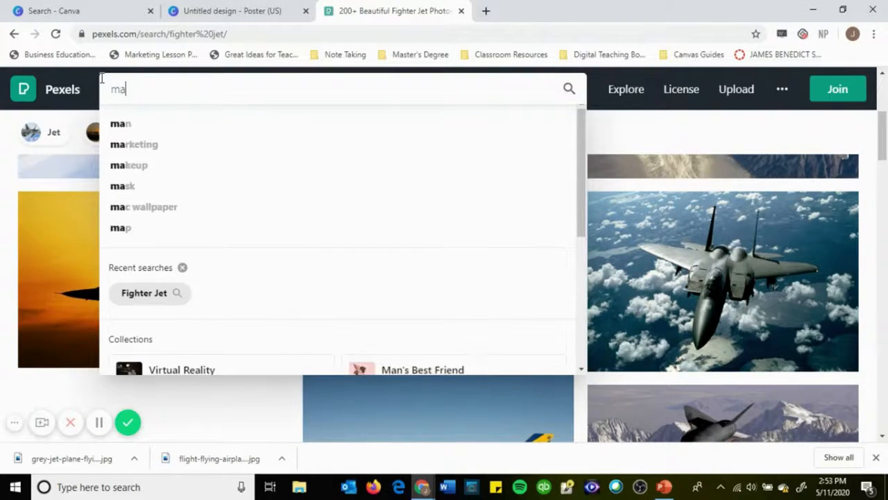
text(n in sunglasses)
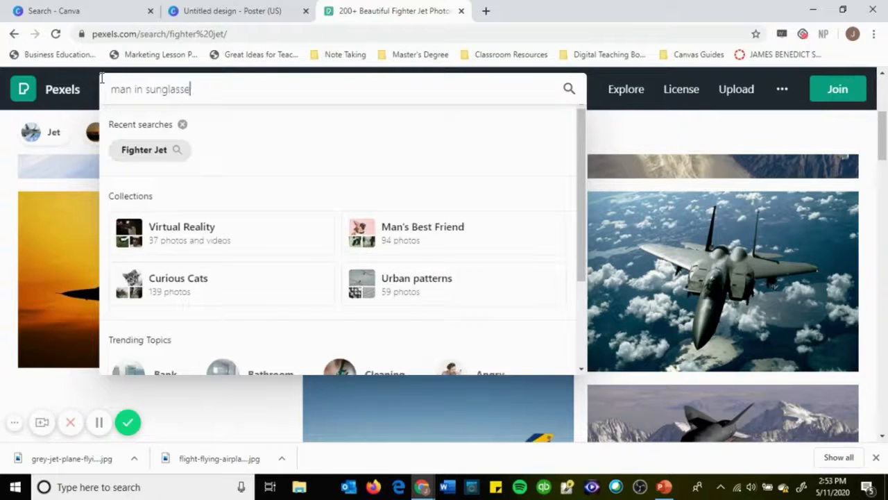
key(Return)
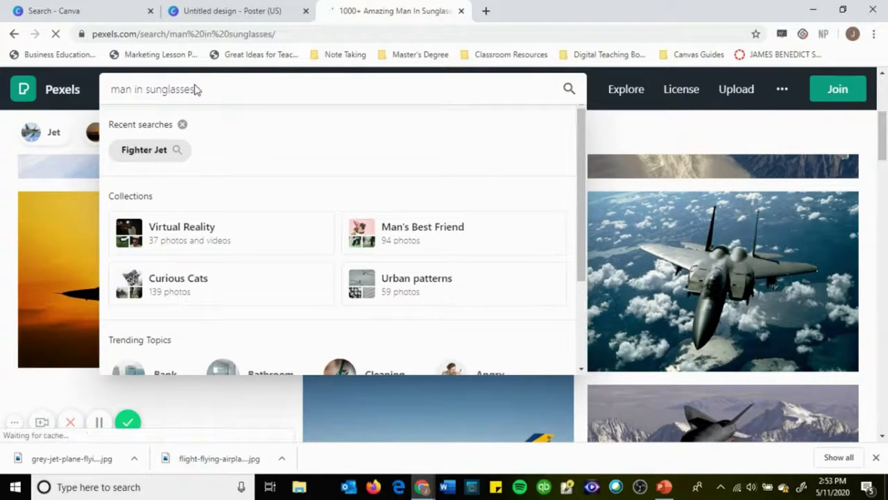
Look through the "man in sunglasses" photo results for a man who suits the fighter jet poster.
scroll(408, 265, down, 8)
scroll(410, 267, down, 10)
scroll(410, 267, down, 10)
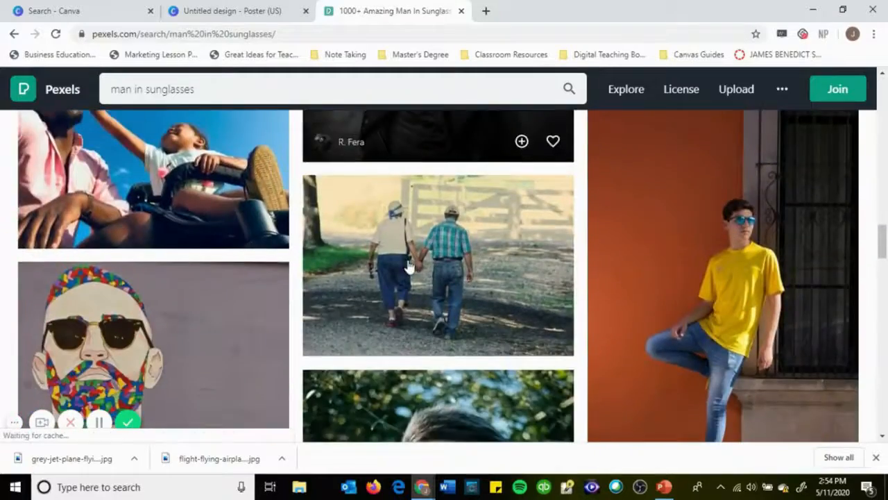
scroll(410, 266, down, 10)
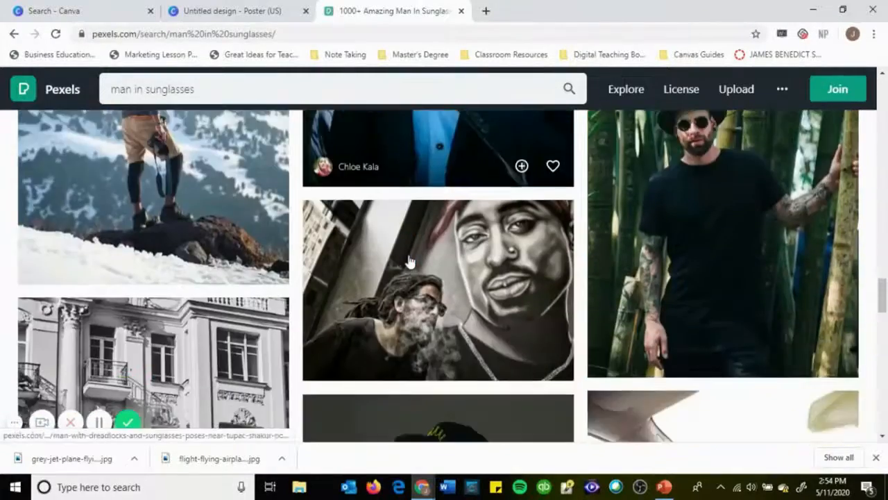
scroll(410, 261, down, 10)
scroll(410, 258, down, 10)
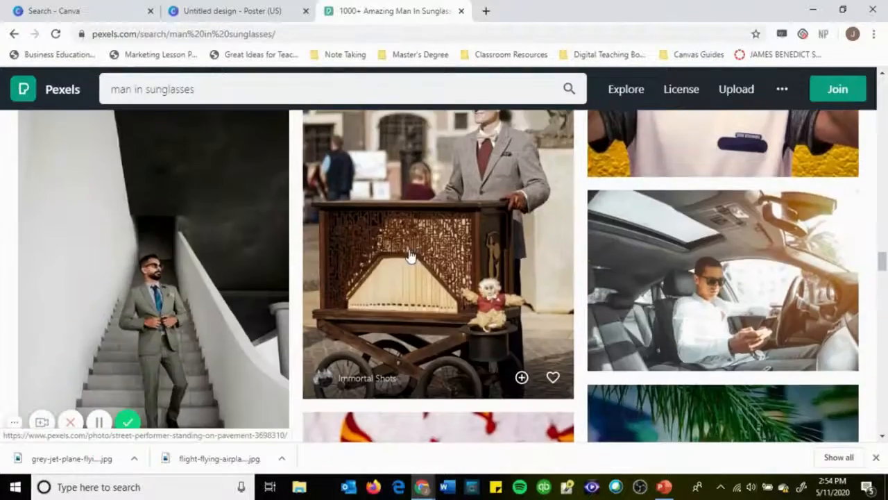
scroll(409, 257, down, 10)
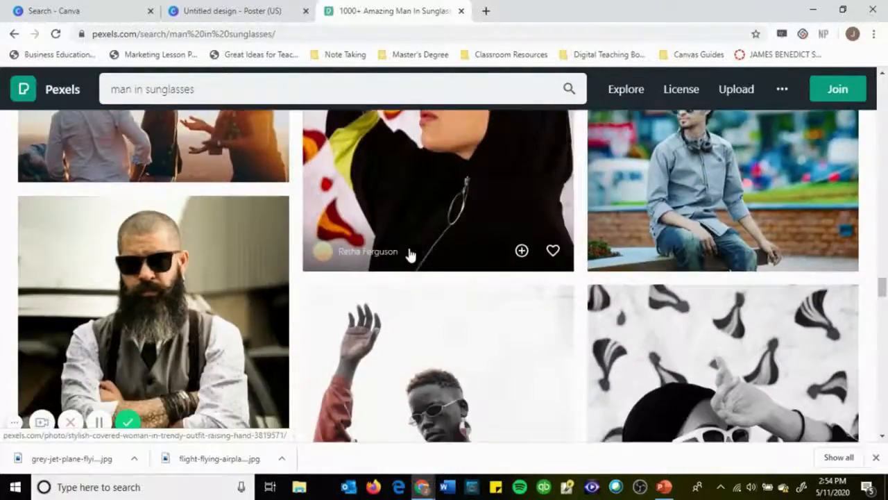
scroll(410, 253, down, 10)
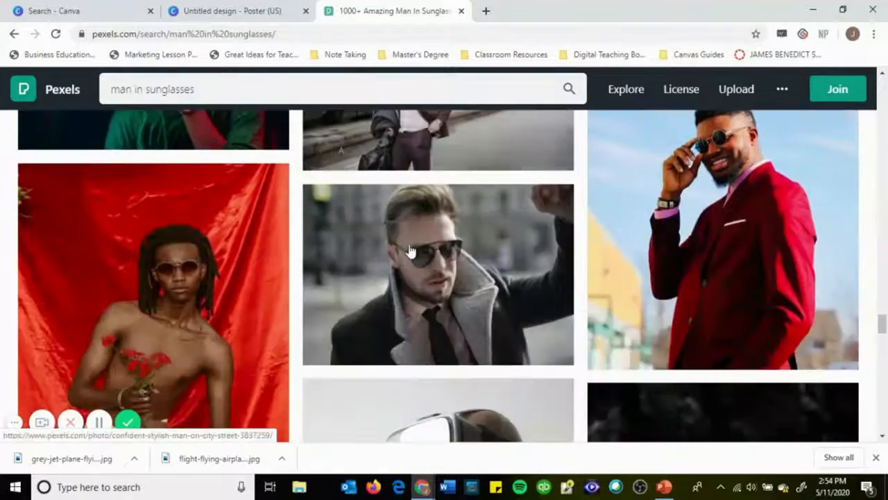
scroll(409, 251, down, 8)
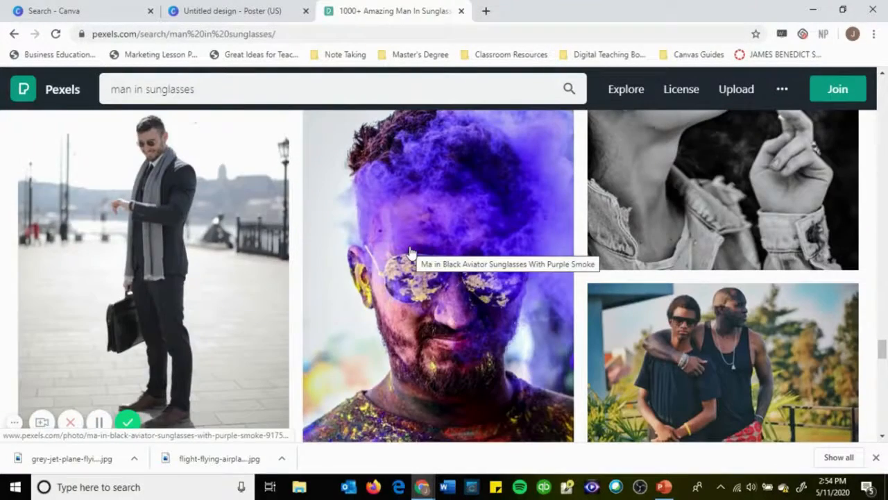
scroll(410, 250, down, 12)
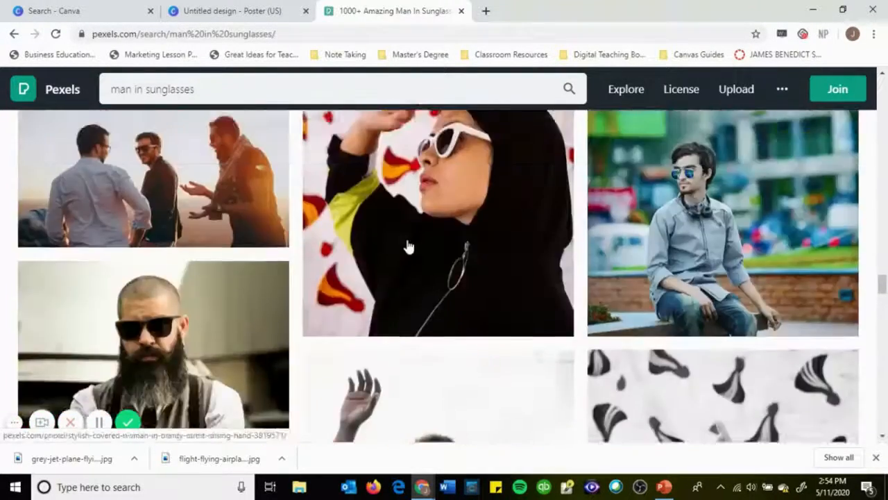
scroll(410, 248, down, 12)
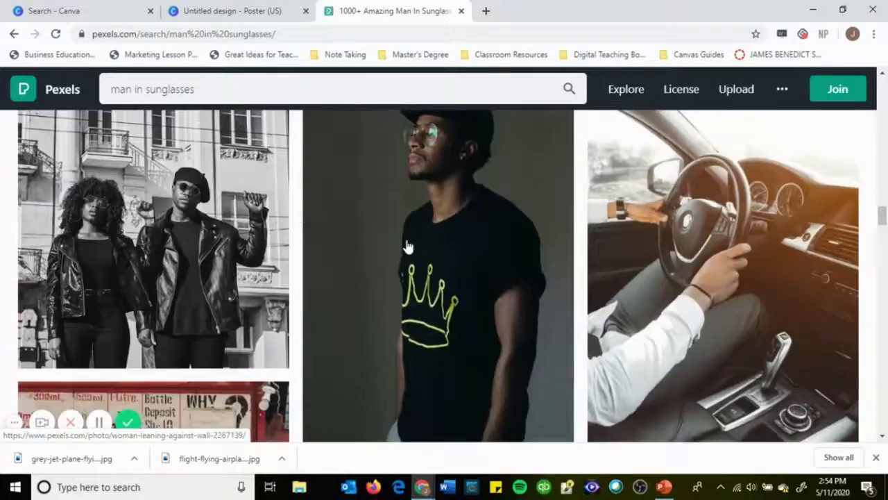
scroll(407, 248, up, 15)
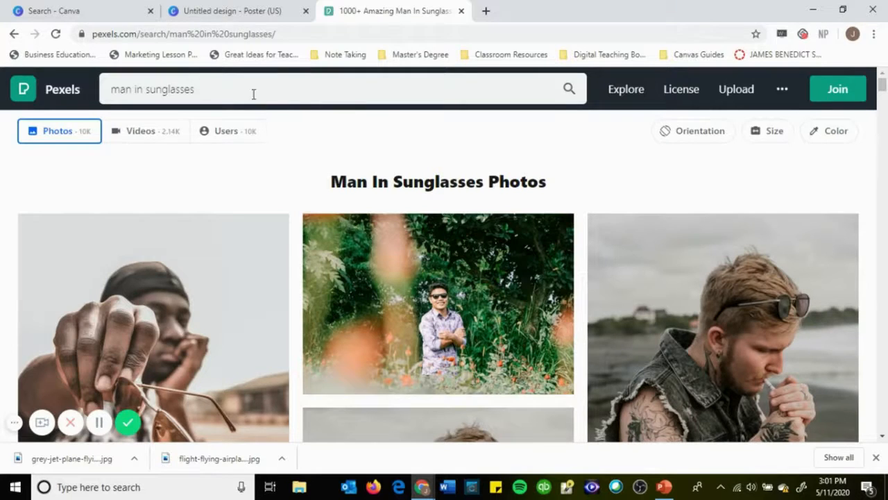
scroll(388, 166, down, 10)
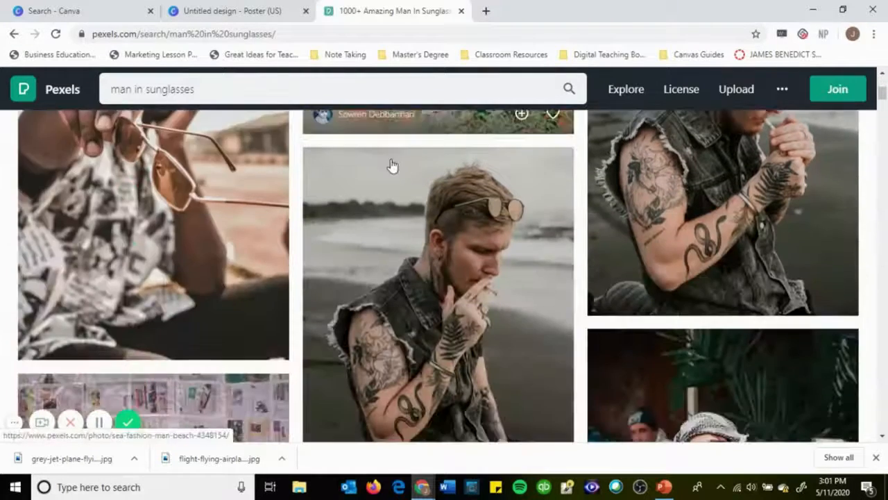
scroll(390, 169, down, 2)
scroll(391, 169, down, 6)
scroll(382, 176, down, 8)
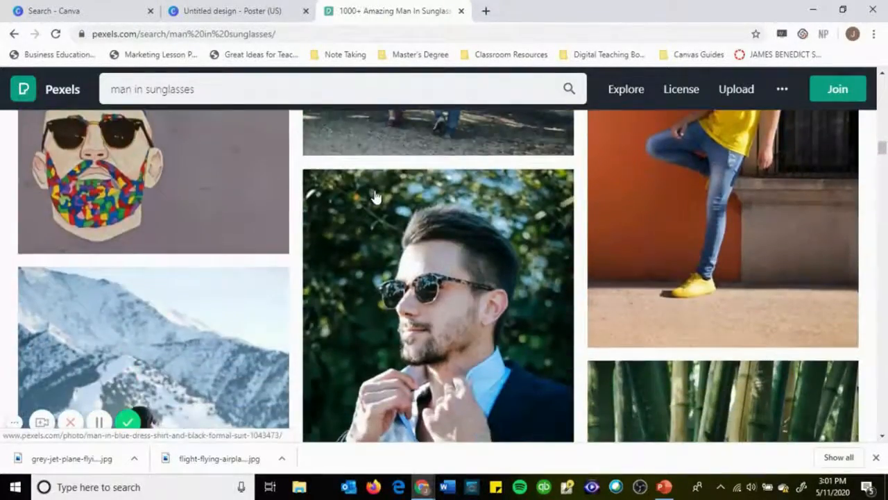
scroll(375, 197, down, 10)
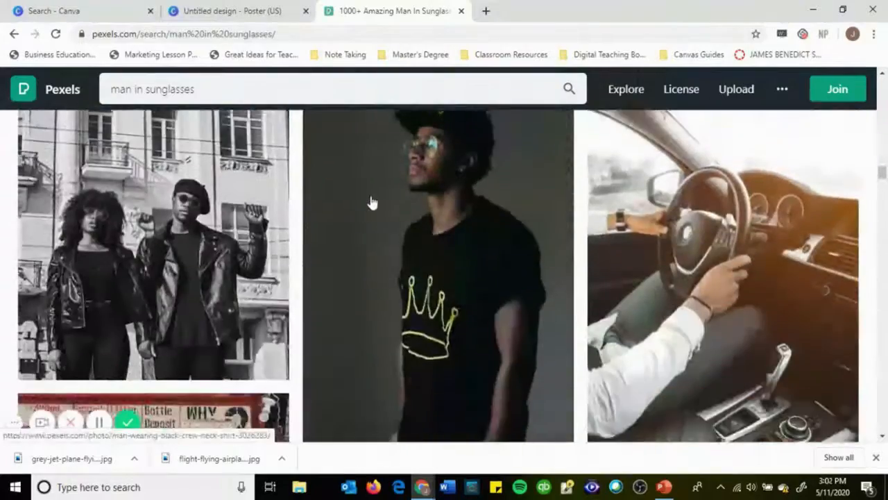
scroll(371, 202, down, 10)
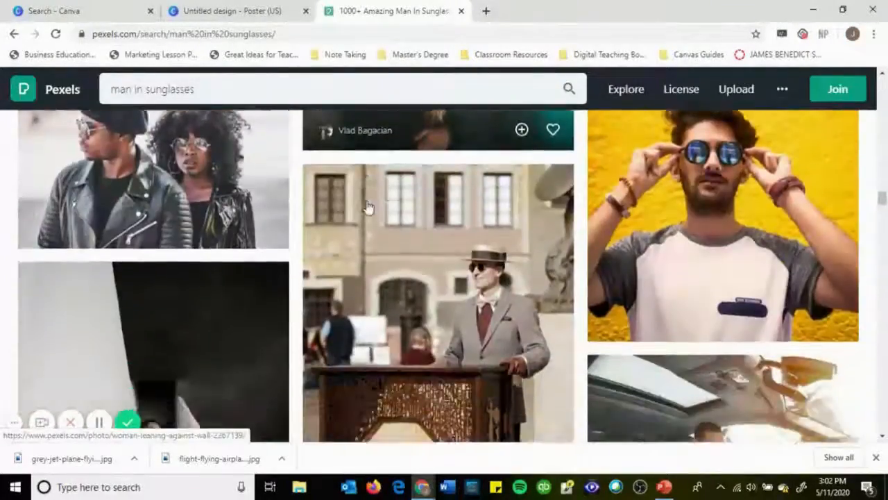
scroll(368, 208, down, 10)
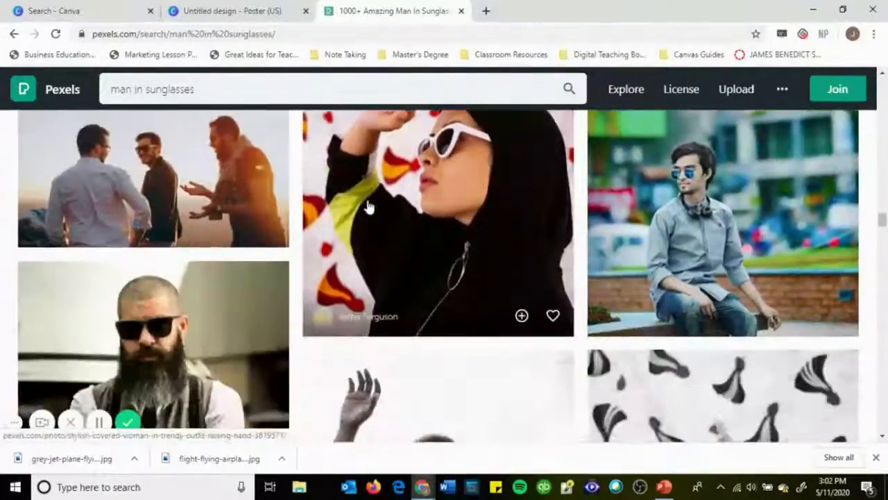
scroll(369, 207, down, 10)
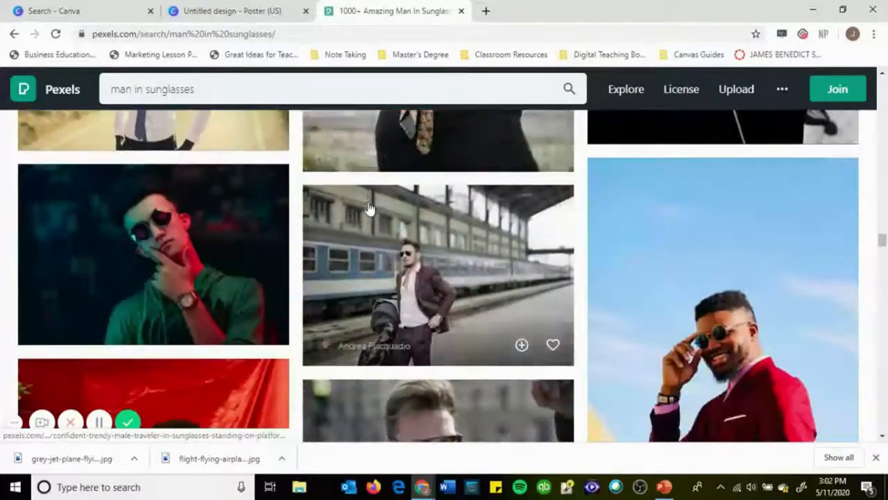
scroll(370, 209, down, 10)
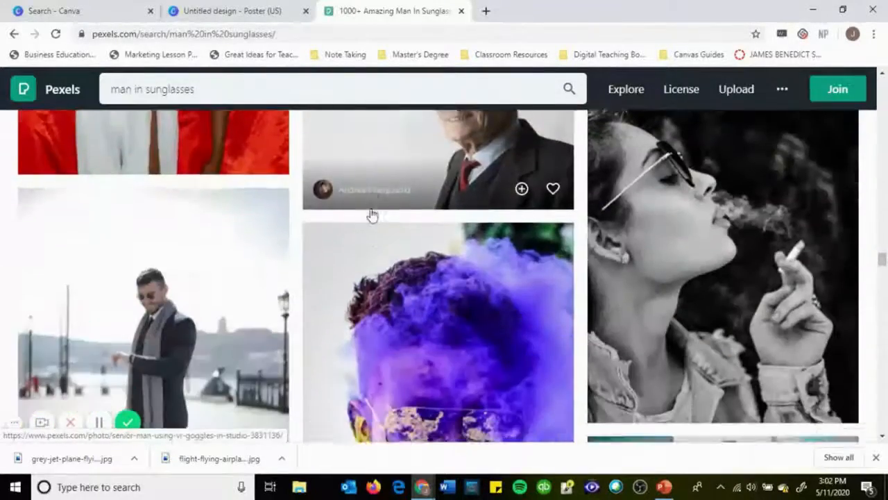
scroll(372, 214, down, 10)
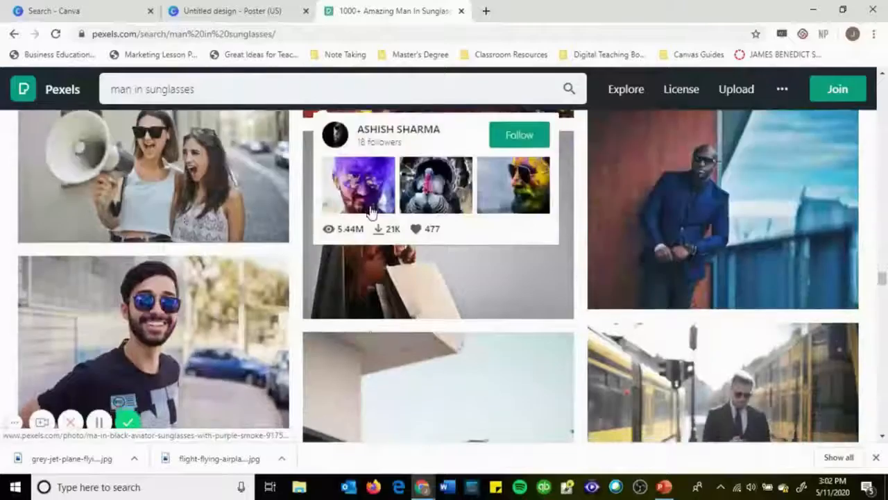
scroll(371, 211, down, 10)
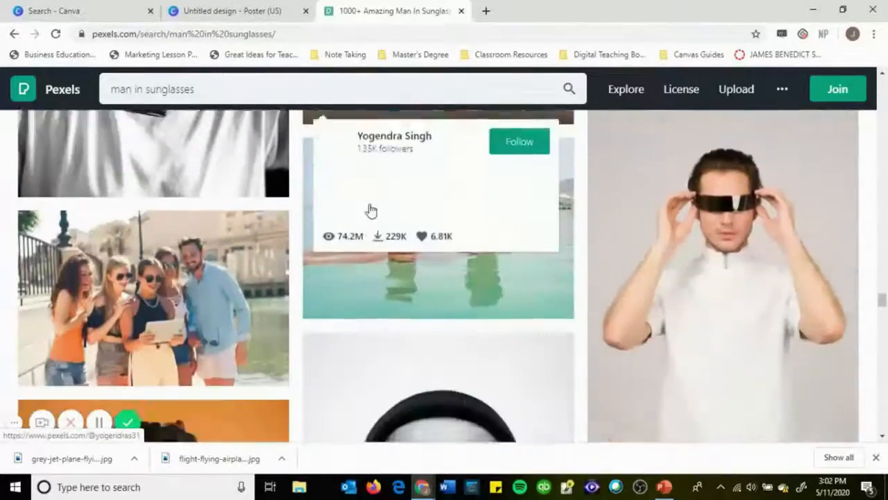
scroll(372, 211, down, 10)
scroll(371, 211, down, 5)
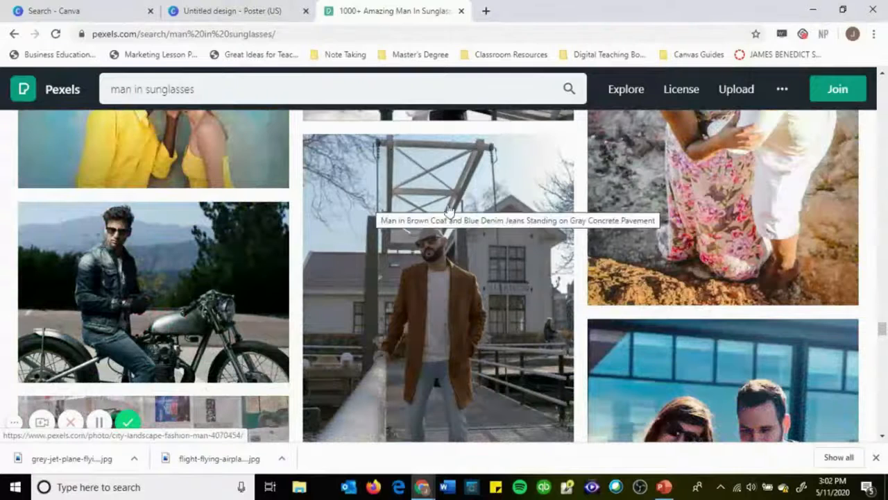
Download the free photo of the man in sunglasses sitting on a motorcycle, and return to the search results.
click(113, 283)
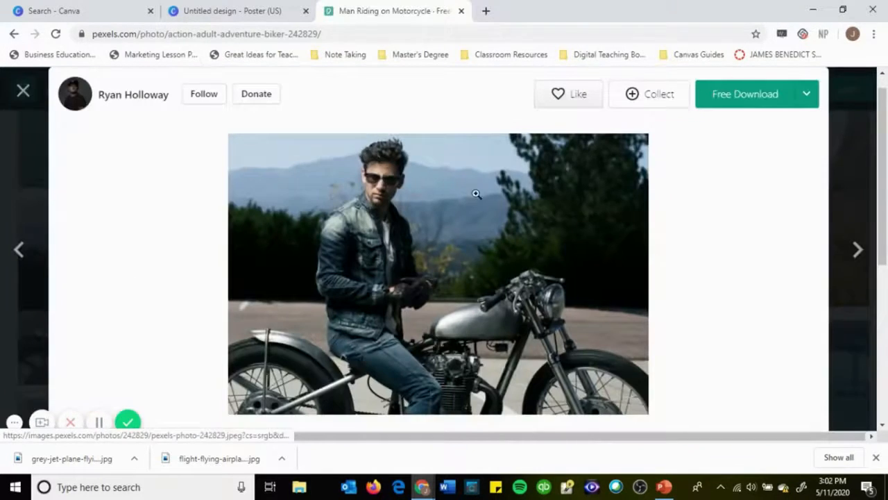
click(734, 101)
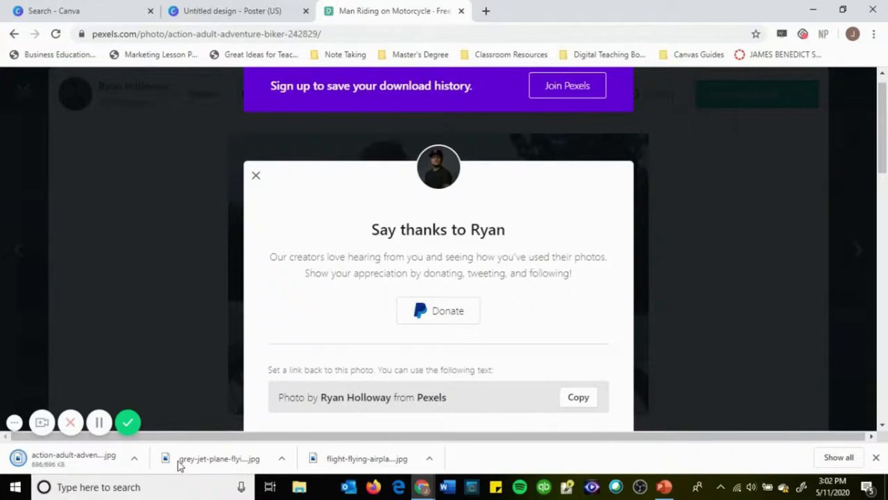
click(255, 178)
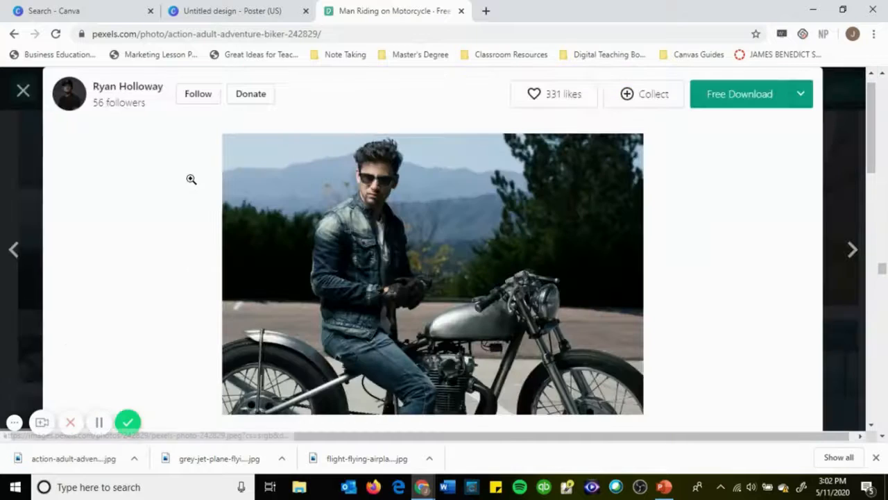
click(23, 92)
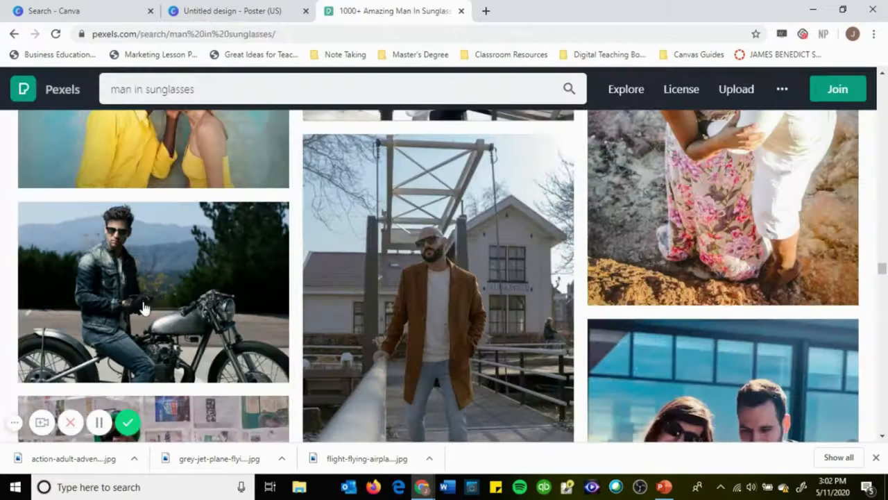
Switch to PowerPoint and insert the downloaded picture action-adult-adventure-biker-242829 from the Downloads folder onto the slide.
click(812, 9)
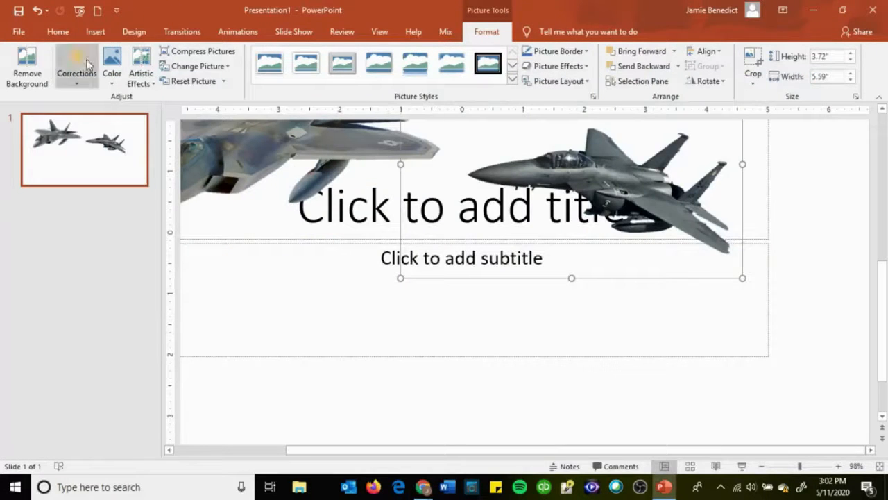
click(92, 35)
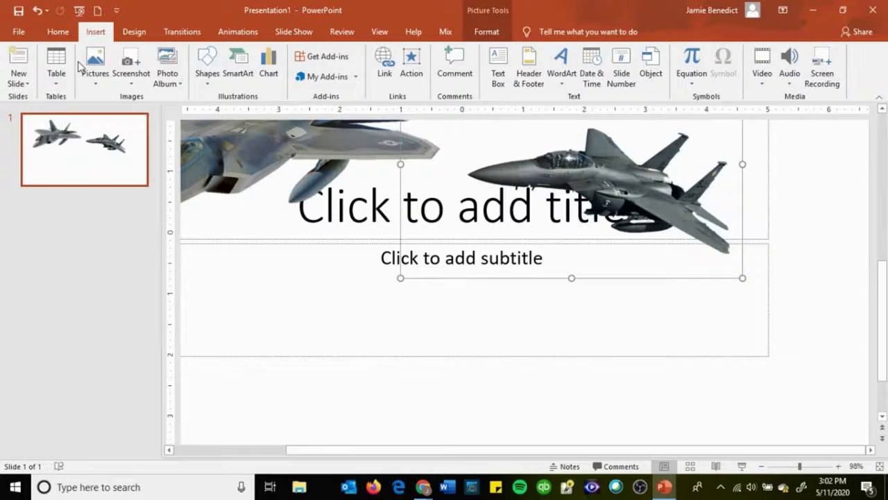
click(96, 72)
click(117, 116)
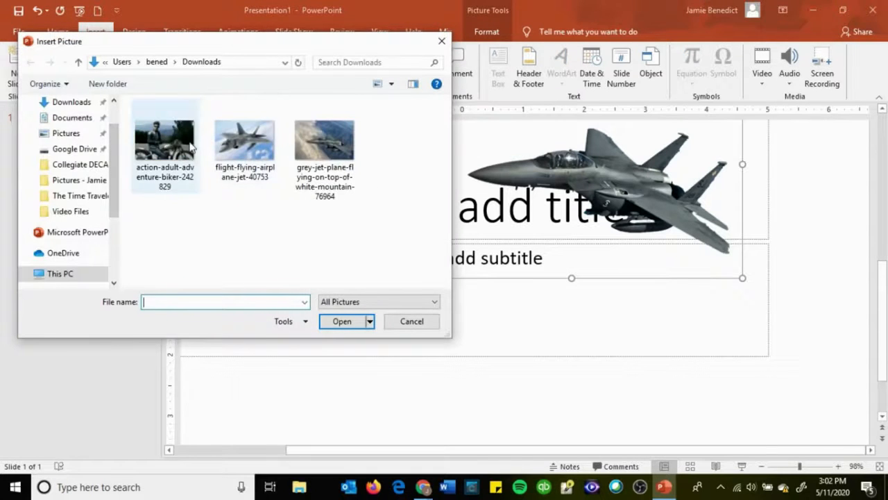
double_click(161, 143)
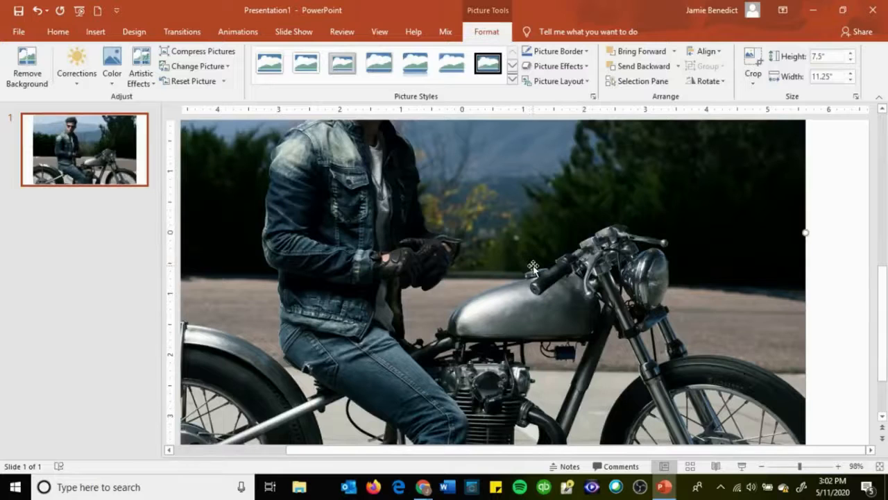
scroll(692, 262, down, 2)
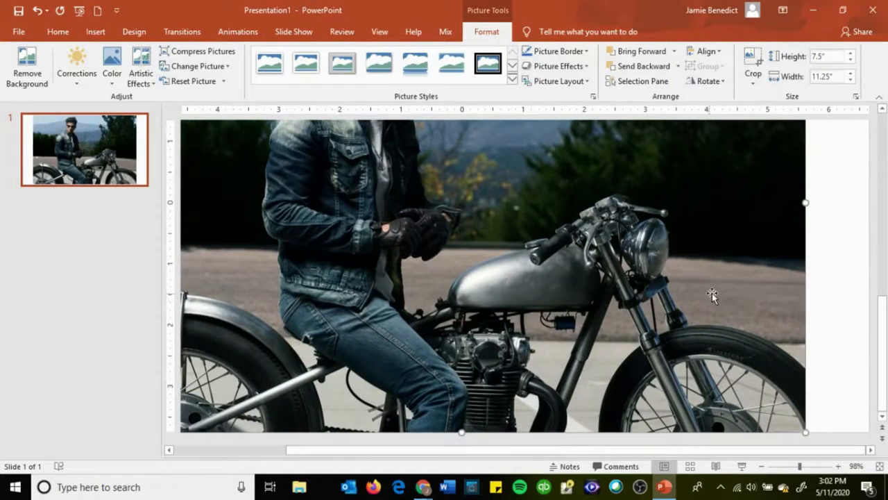
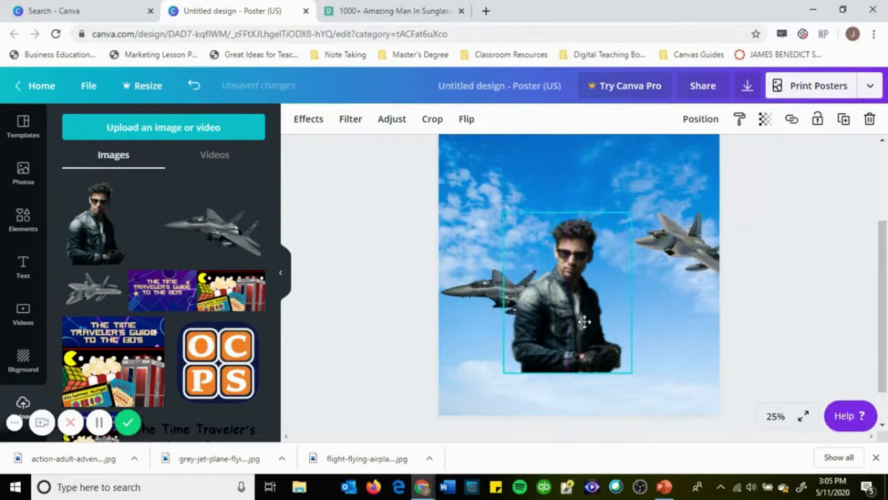
Enlarge the man cutout slightly on the poster and move it up between the two jets.
drag(634, 370, 671, 384)
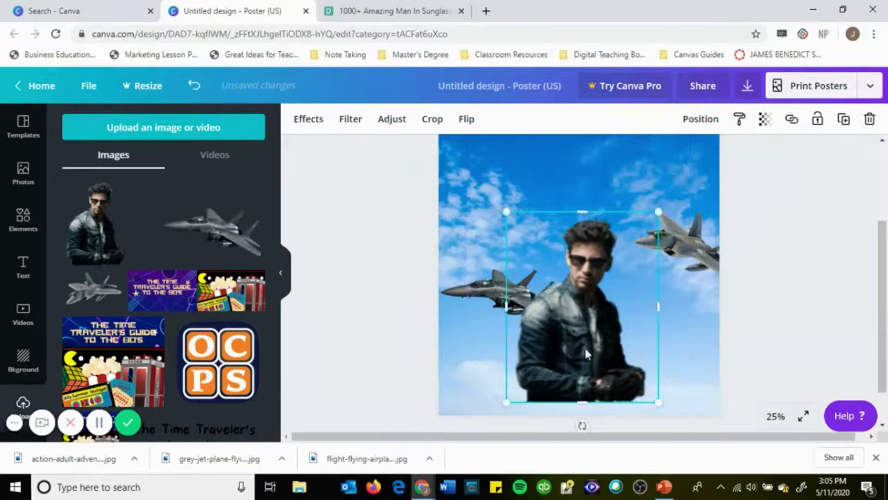
drag(586, 347, 589, 309)
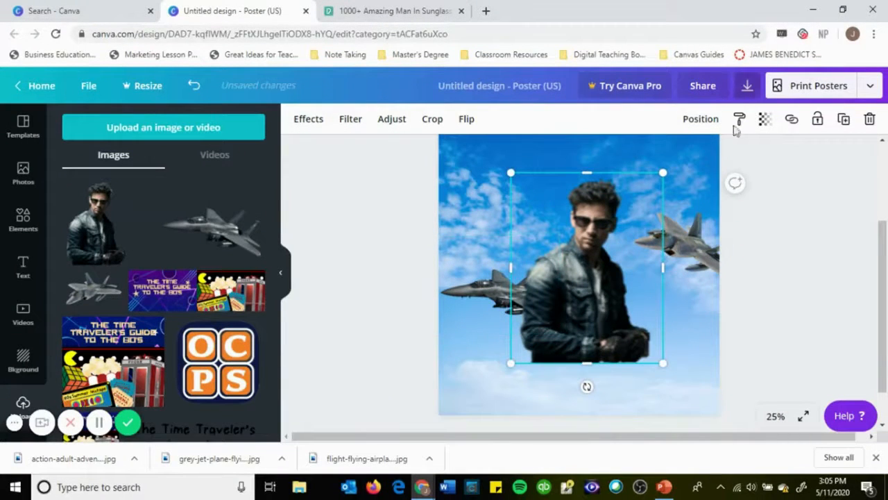
Send the man cutout one layer backward, behind the darker jet, and set its transparency to 56.
click(701, 118)
click(656, 167)
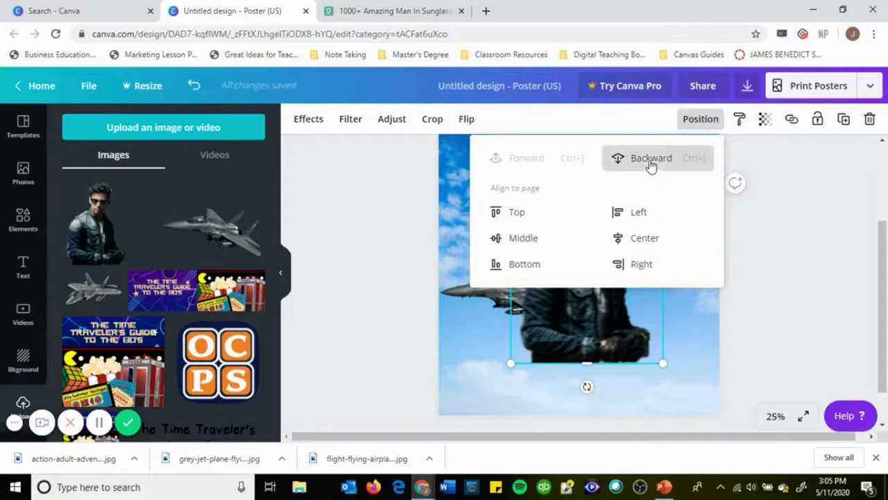
click(690, 330)
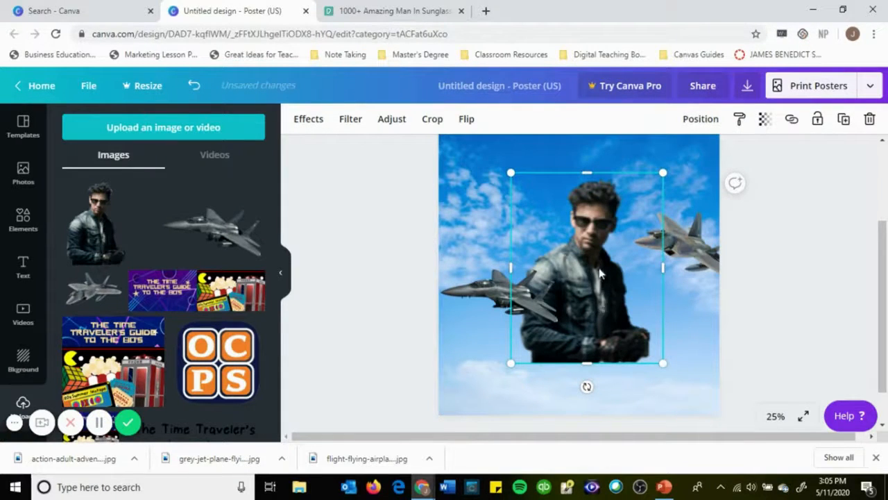
click(765, 121)
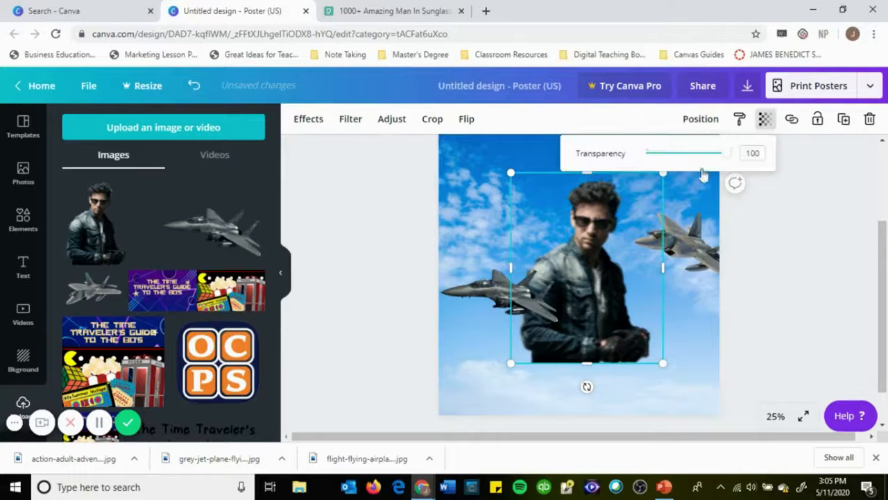
drag(728, 154, 693, 171)
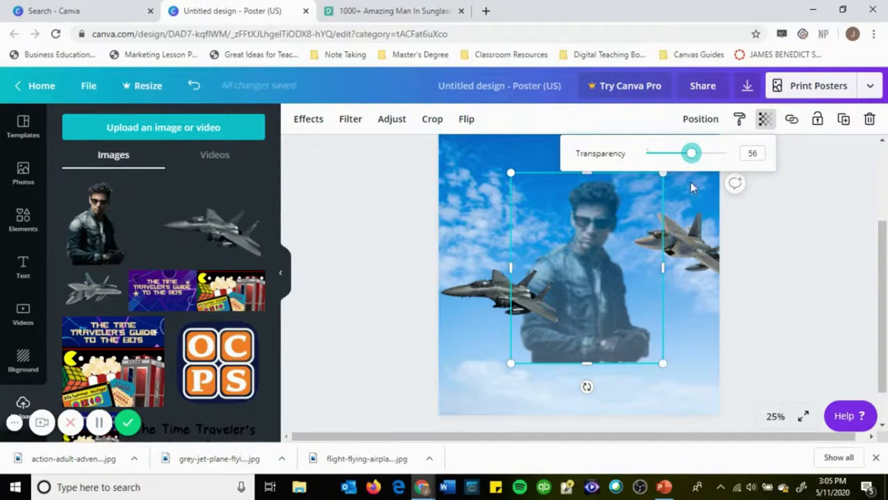
Raise the man cutout's transparency to 62 and flip the cutout horizontally.
drag(692, 156, 698, 159)
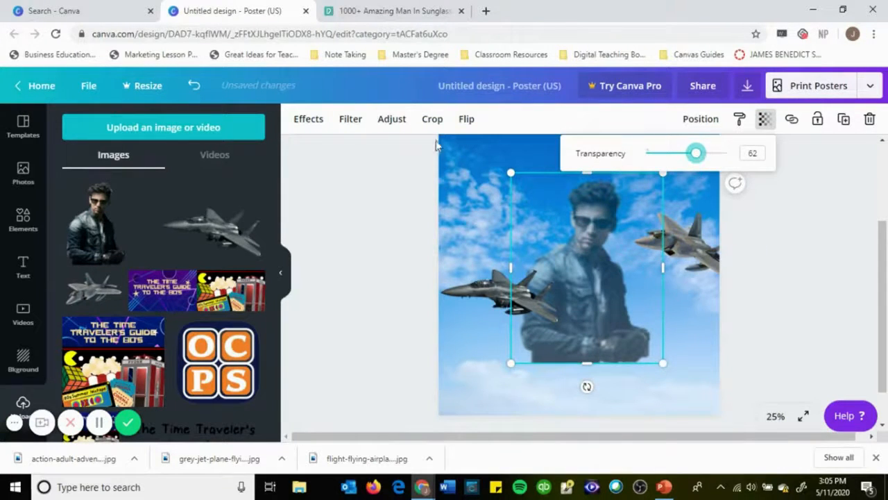
click(467, 120)
click(478, 153)
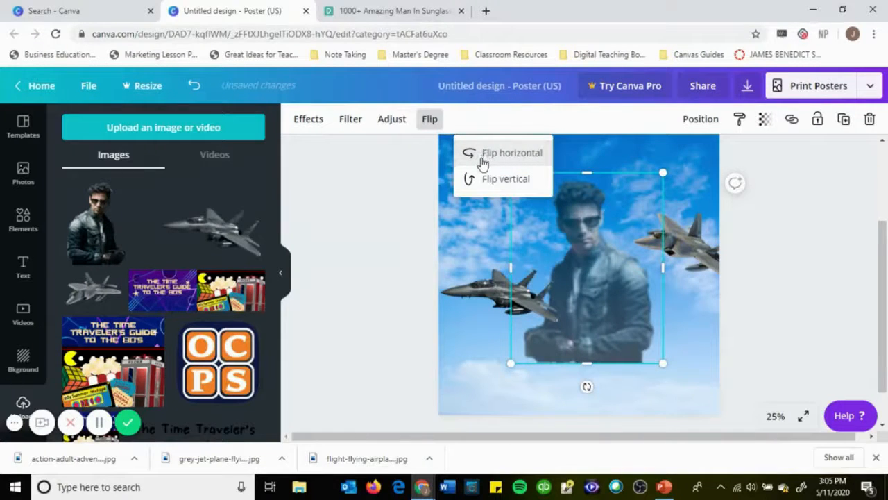
Nudge the flipped man cutout slightly down and to the right, and shift the lighter jet inward so it overlaps his shoulder.
click(595, 291)
drag(595, 290, 602, 294)
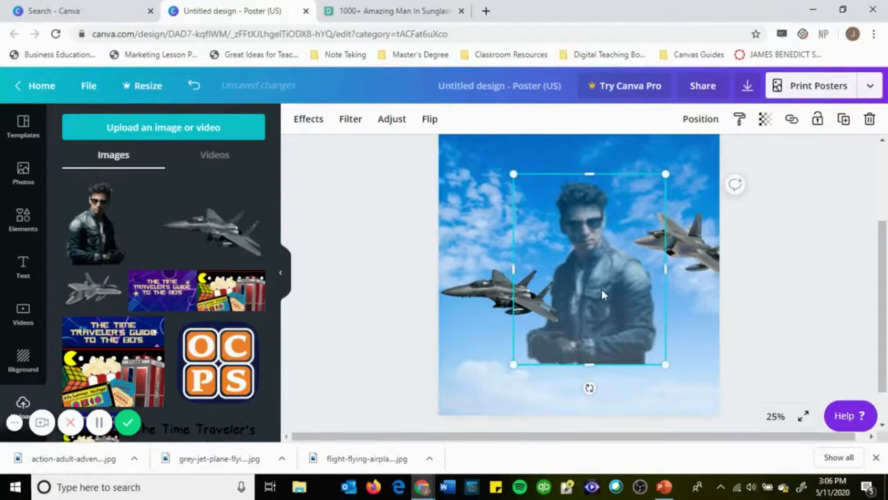
click(682, 242)
drag(682, 241, 669, 250)
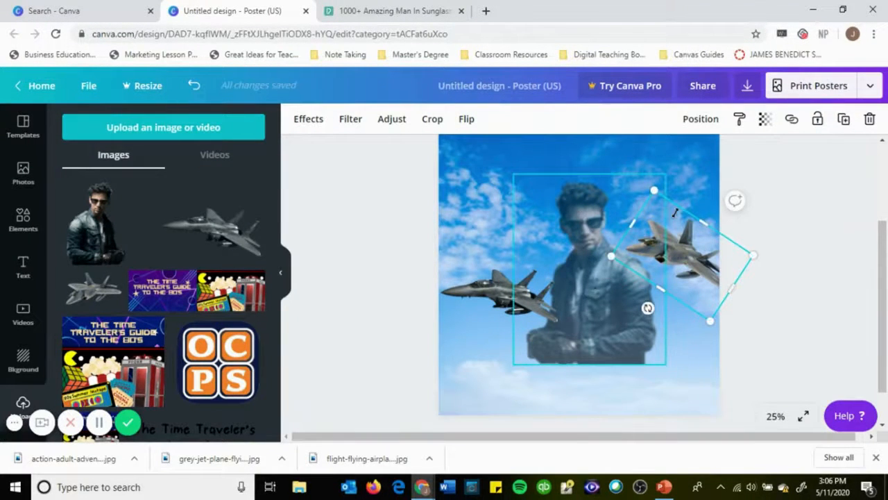
Enlarge the man cutout from its upper-left corner and move it slightly right to centre it between the two jets.
scroll(675, 213, up, 3)
scroll(676, 219, down, 3)
click(592, 229)
drag(514, 173, 494, 150)
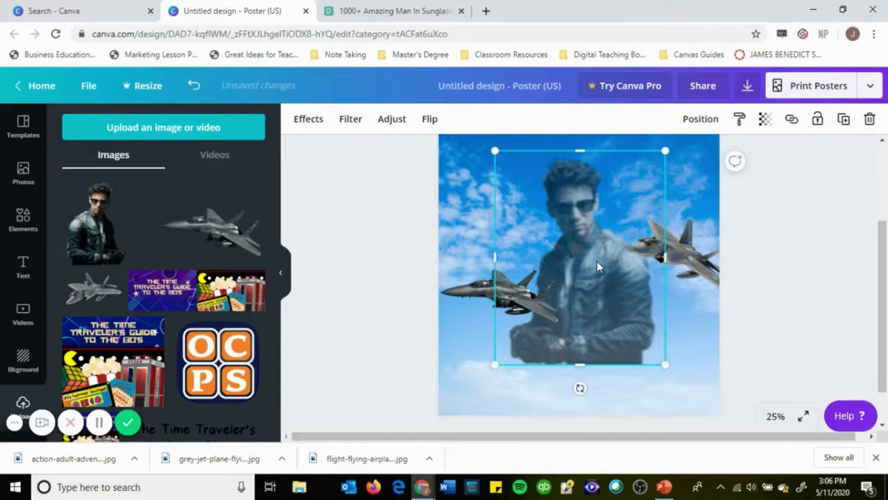
drag(598, 267, 609, 265)
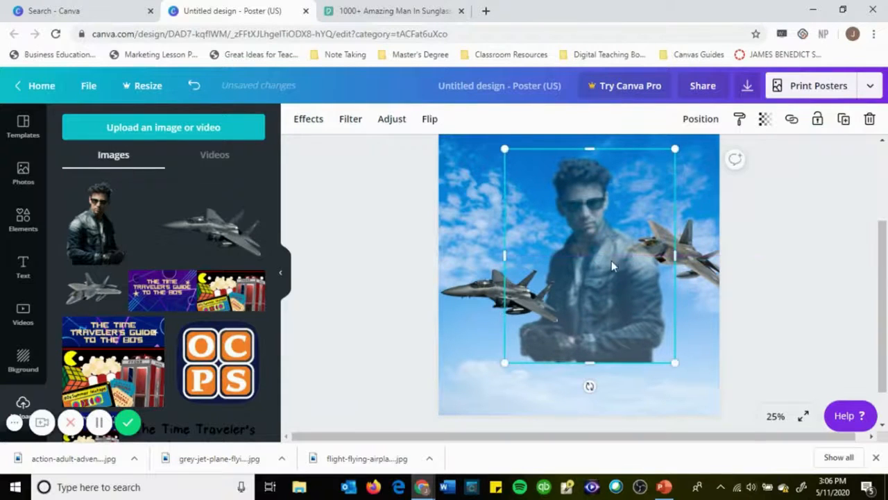
Bring the lighter jet forward so it sits in front of the man cutout.
click(684, 239)
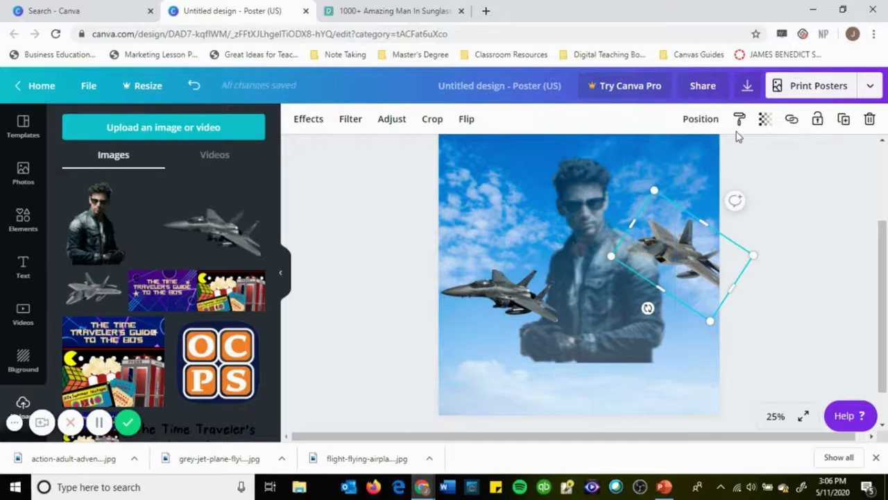
click(700, 120)
click(513, 159)
click(782, 241)
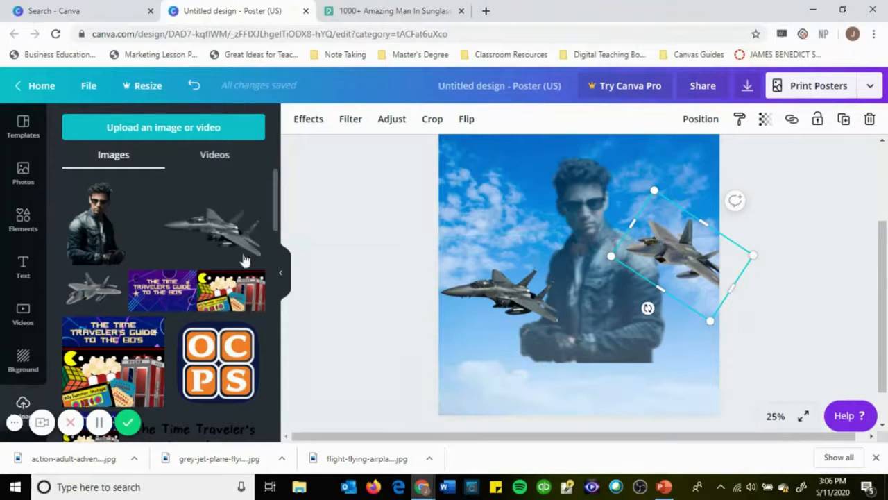
Collapse the uploads panel and deselect the jet to examine the poster composition.
click(283, 276)
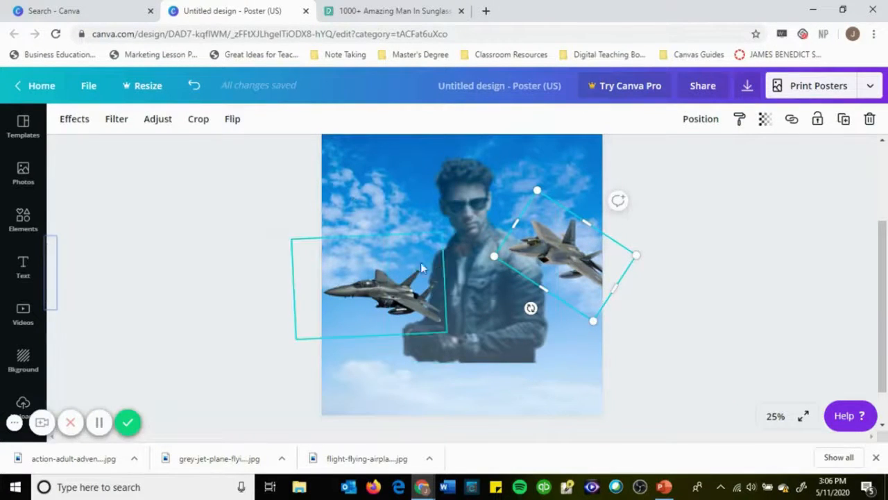
scroll(529, 276, up, 2)
scroll(519, 284, down, 1)
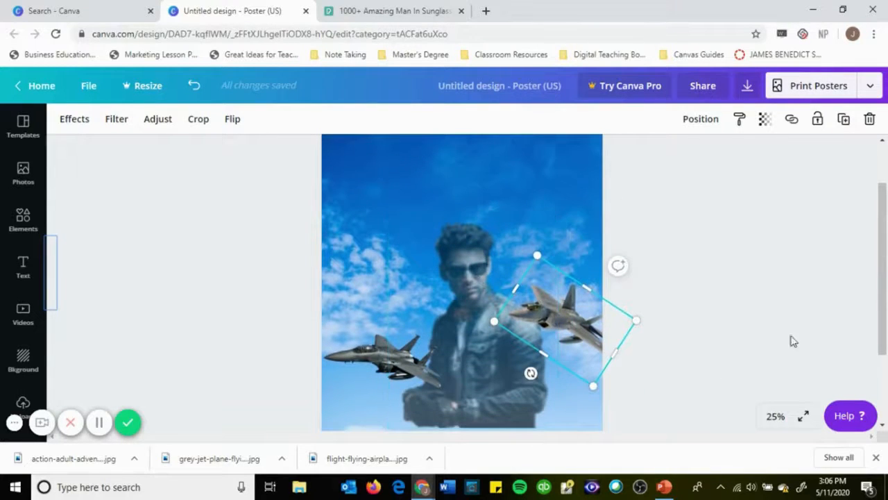
click(632, 300)
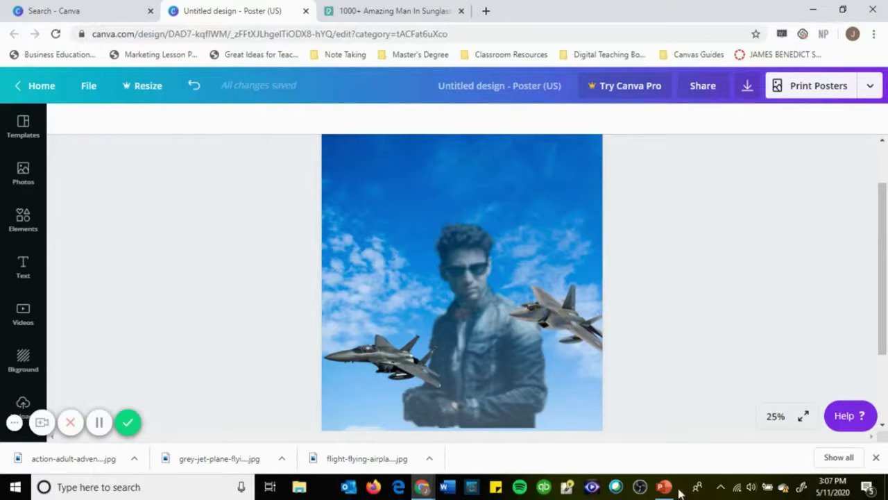
mouse_move(665, 488)
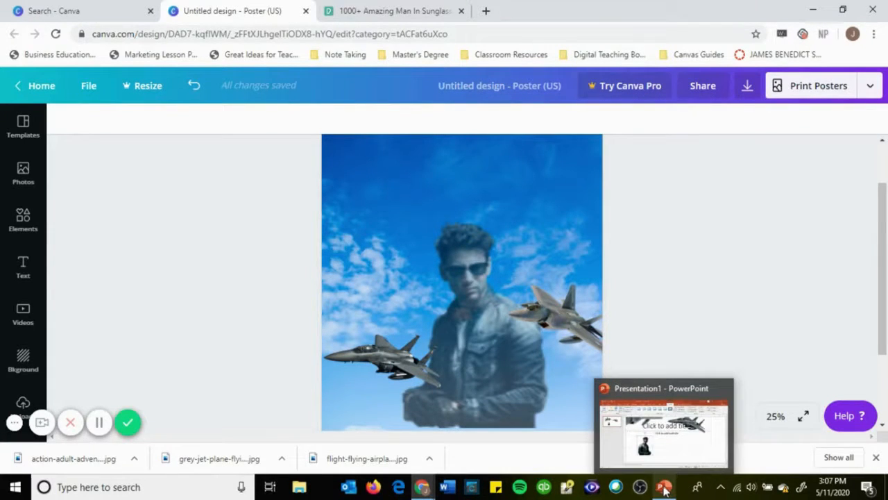
mouse_move(422, 487)
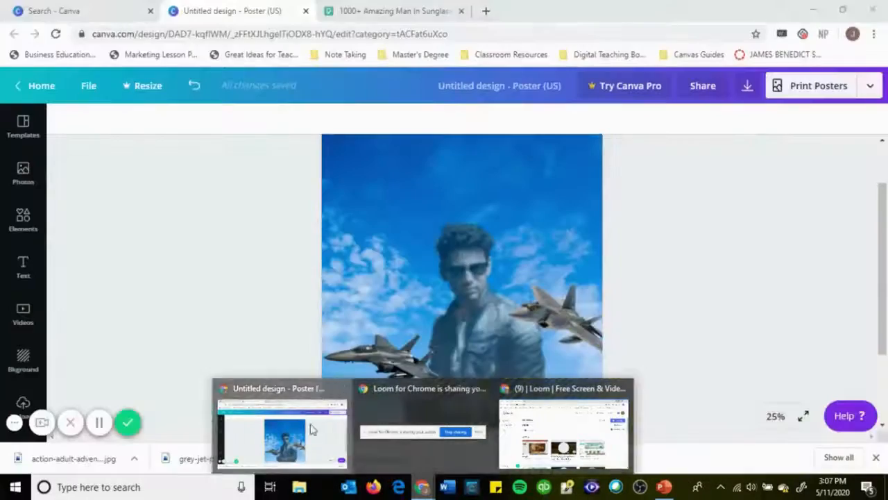
click(310, 430)
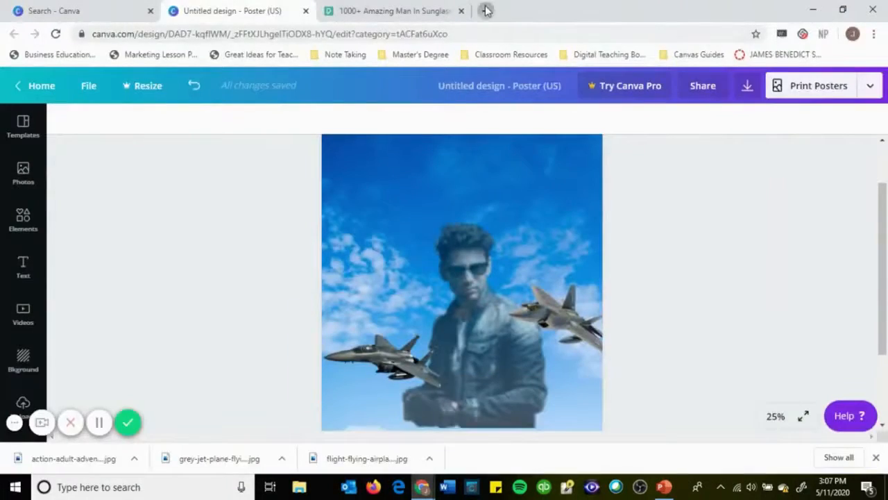
Search the web in a new browser tab for "top gun font".
click(486, 10)
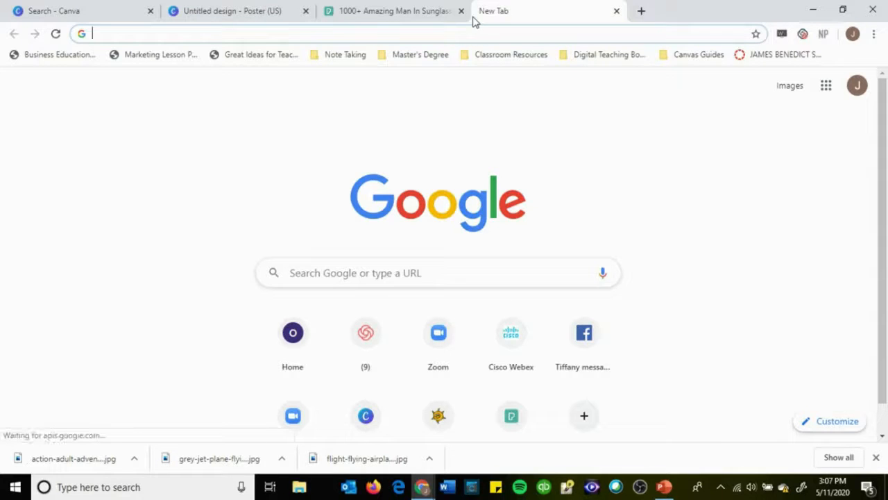
text(top)
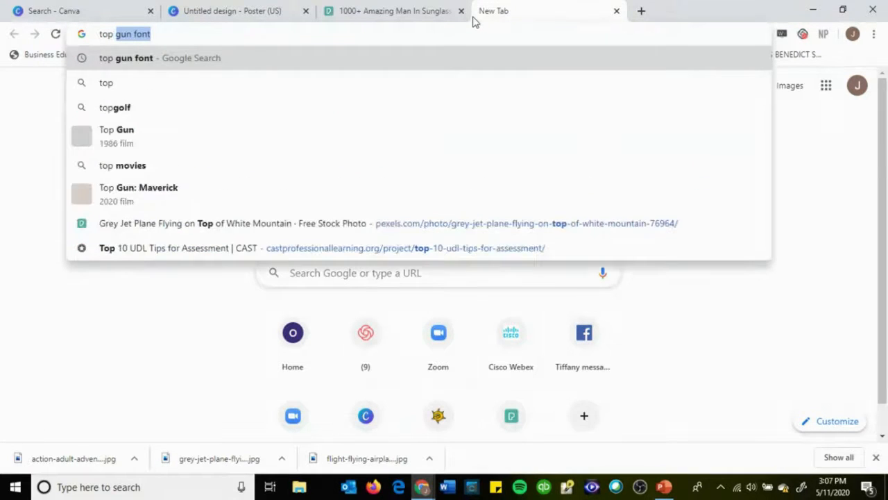
text( gun font)
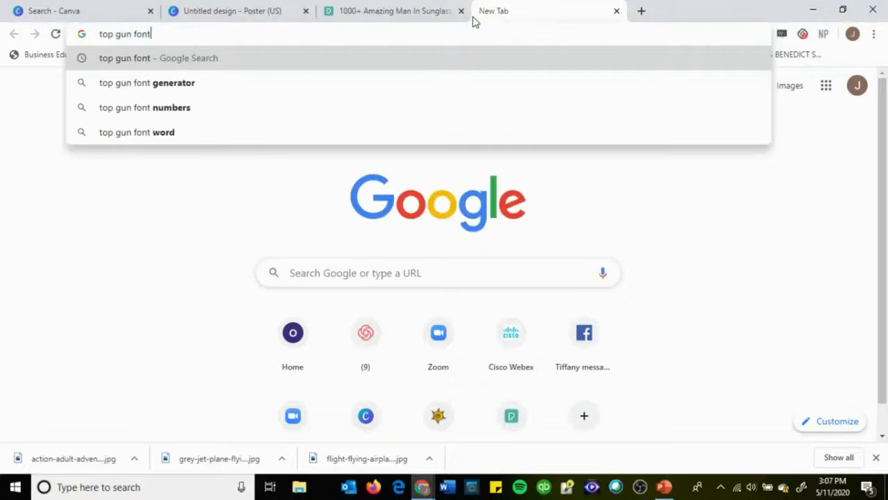
key(Return)
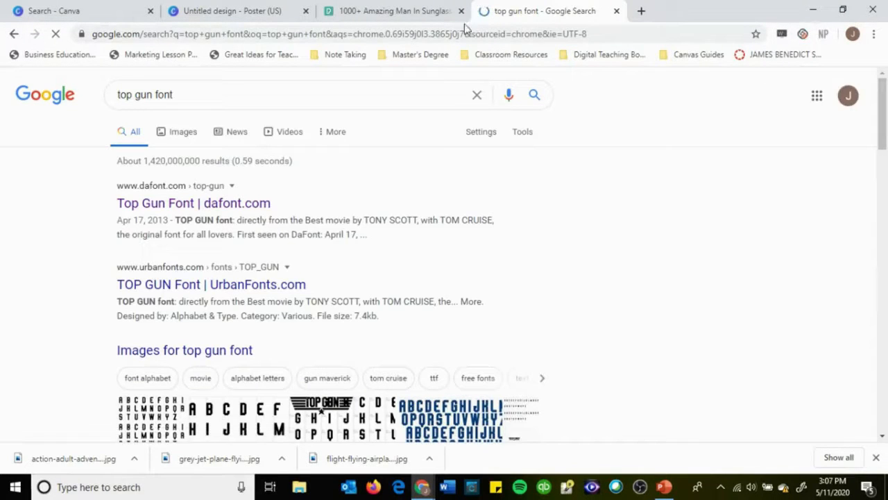
View the Top Gun font preview on dafont.com and return to the search results.
click(214, 204)
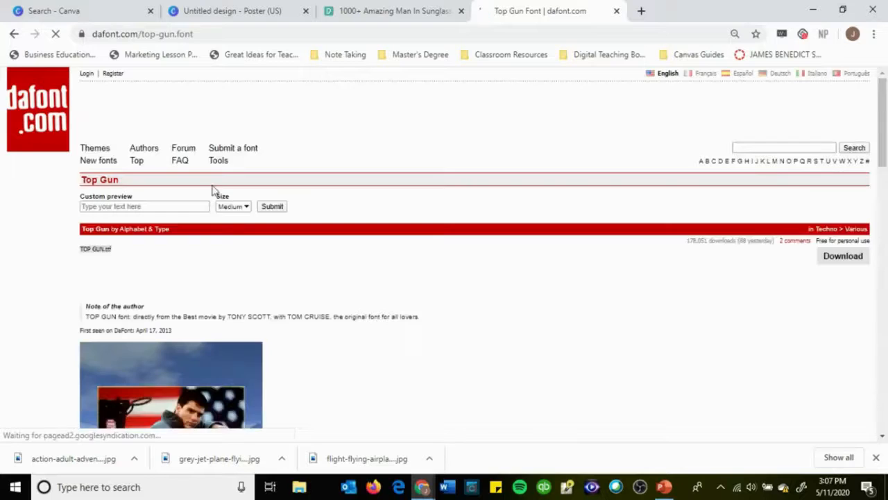
scroll(330, 252, down, 2)
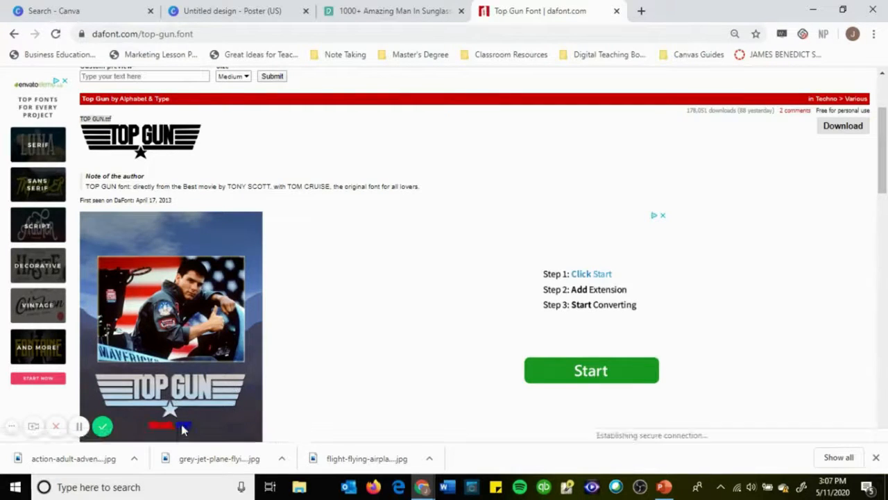
scroll(213, 359, down, 2)
scroll(185, 326, up, 3)
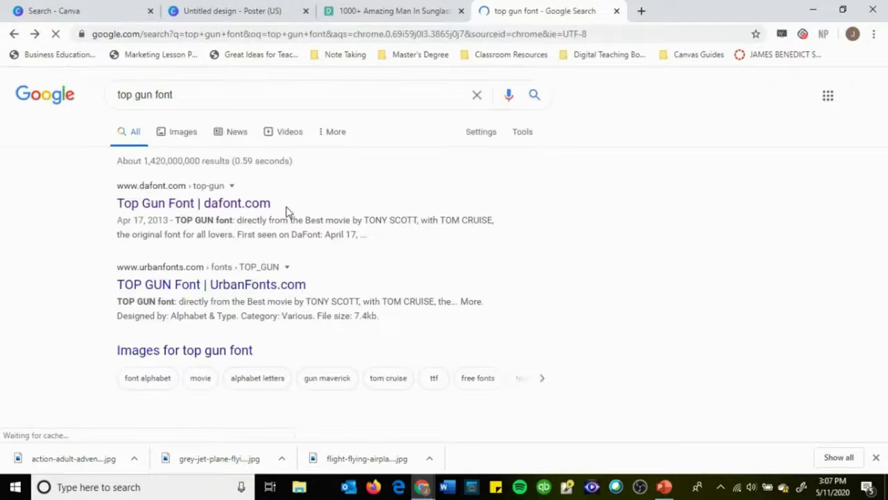
Look through the font search results and open the TOP GUN Font page on UrbanFonts.com.
scroll(288, 212, down, 2)
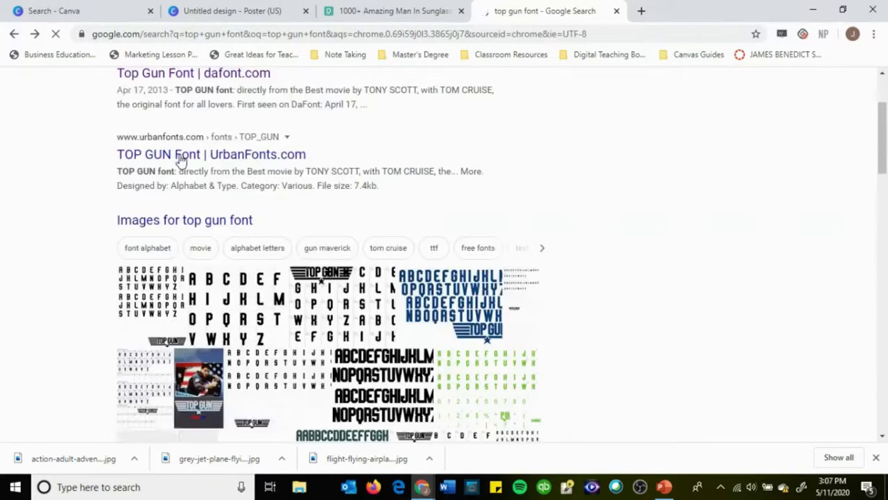
scroll(272, 221, down, 1)
scroll(272, 221, down, 3)
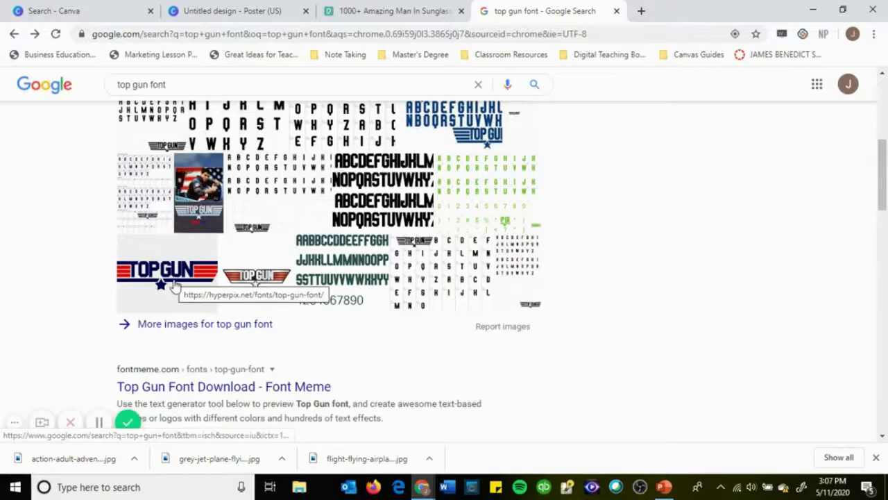
scroll(250, 366, down, 1)
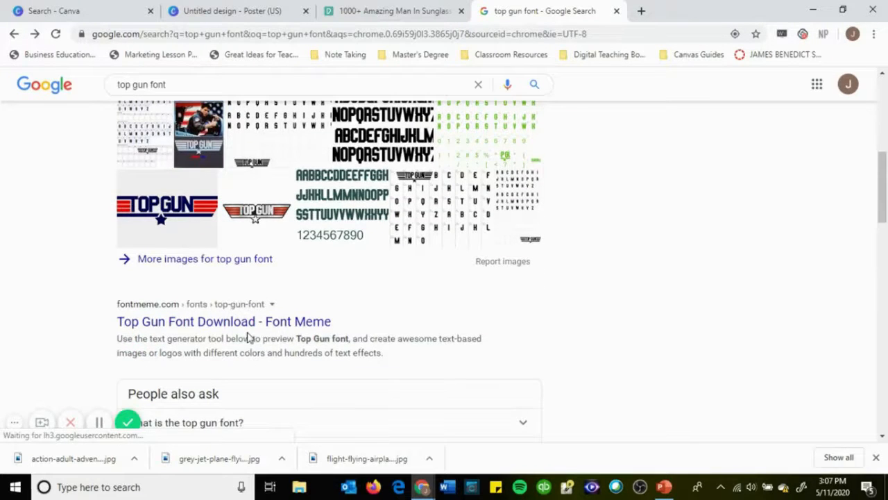
scroll(248, 337, up, 5)
click(219, 292)
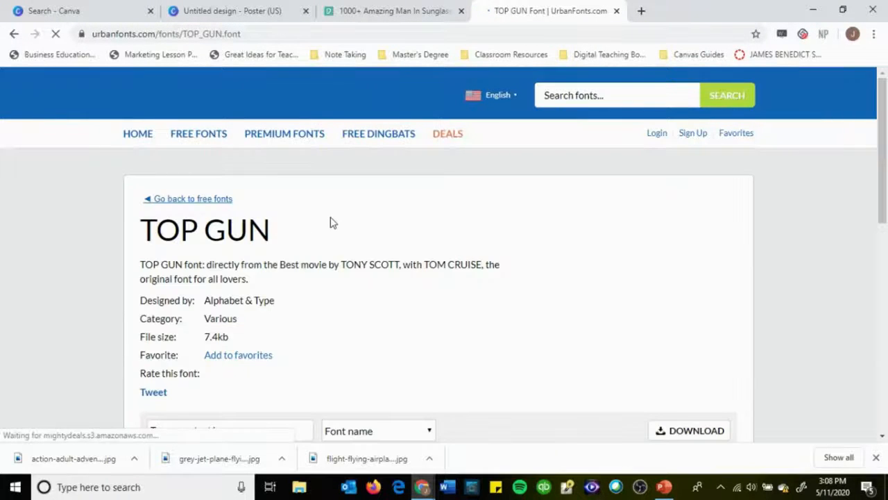
Review the TOP GUN character set, download the font from UrbanFonts and open the top_gun.zip archive.
scroll(328, 233, down, 3)
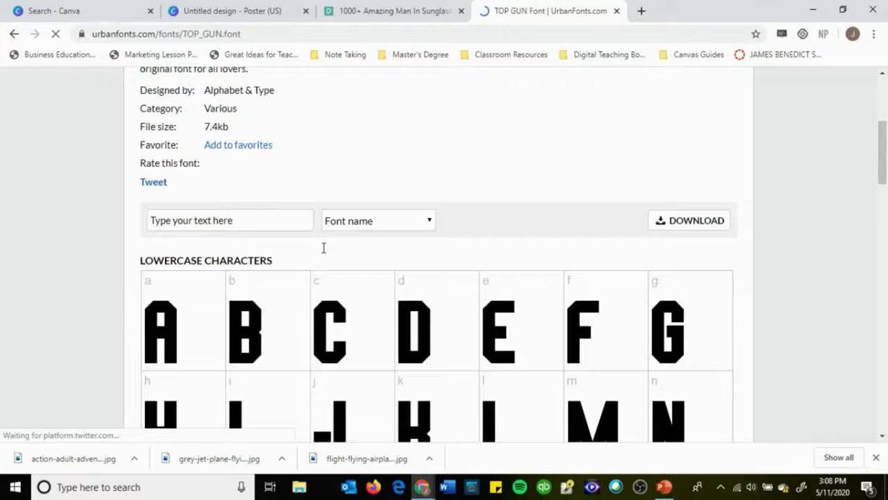
scroll(323, 248, down, 3)
scroll(519, 313, down, 1)
scroll(412, 326, down, 7)
scroll(411, 315, down, 2)
scroll(409, 314, up, 12)
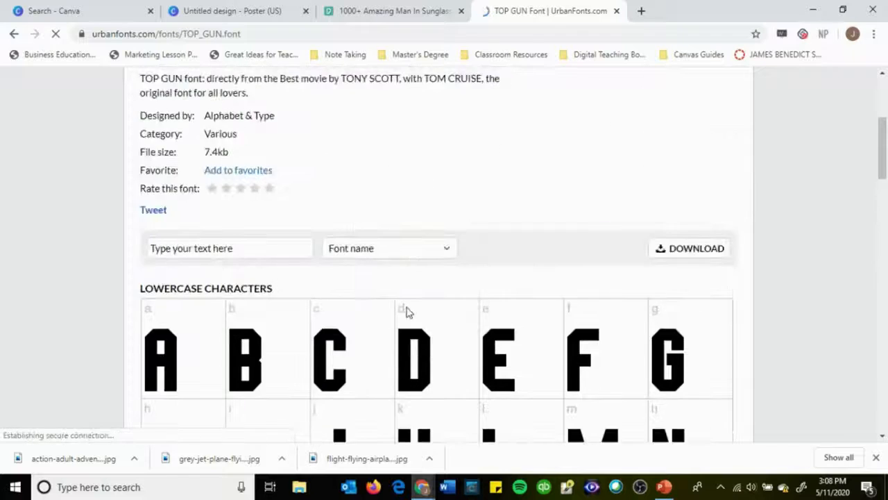
scroll(407, 312, up, 2)
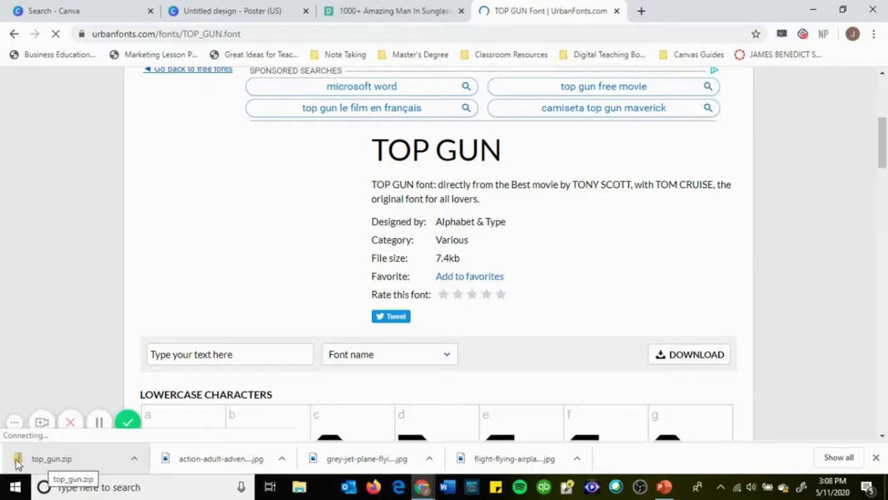
click(42, 458)
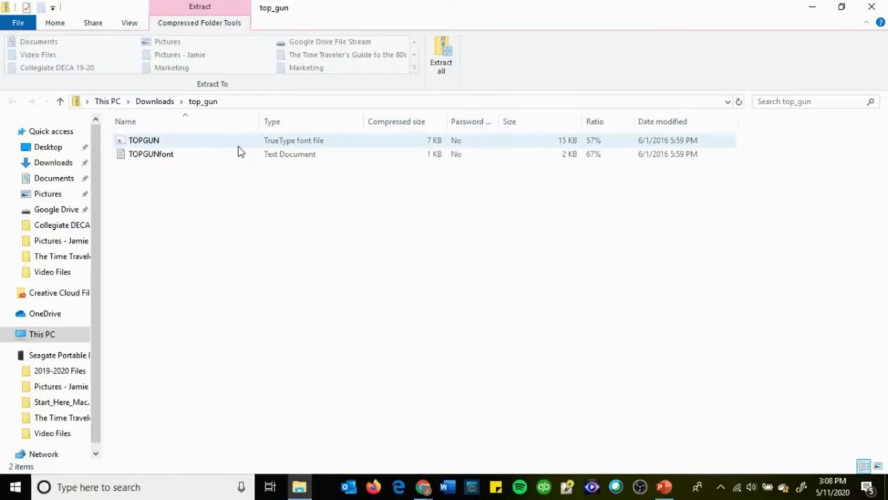
Open the TOPGUN TrueType file and try to install the font, declining to replace the existing copy.
click(147, 142)
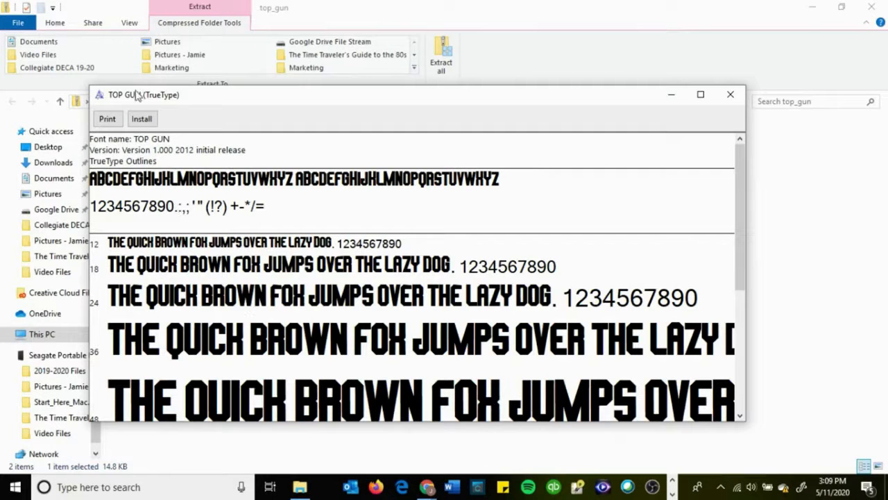
click(142, 120)
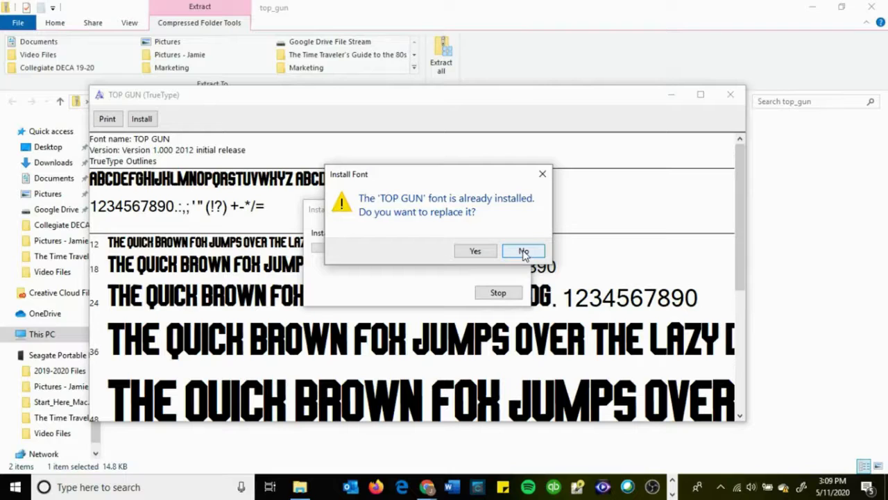
click(523, 252)
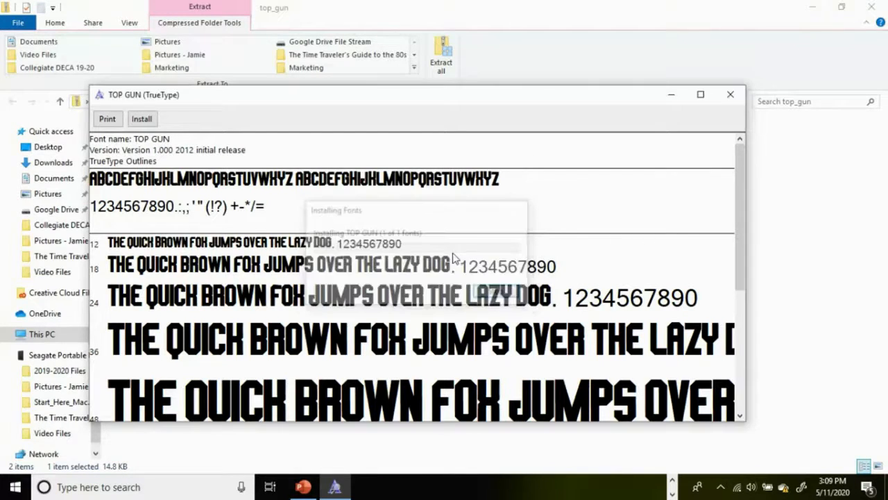
Switch to PowerPoint and save the red TOP GUN text as a picture named Top Gun Red.
click(303, 488)
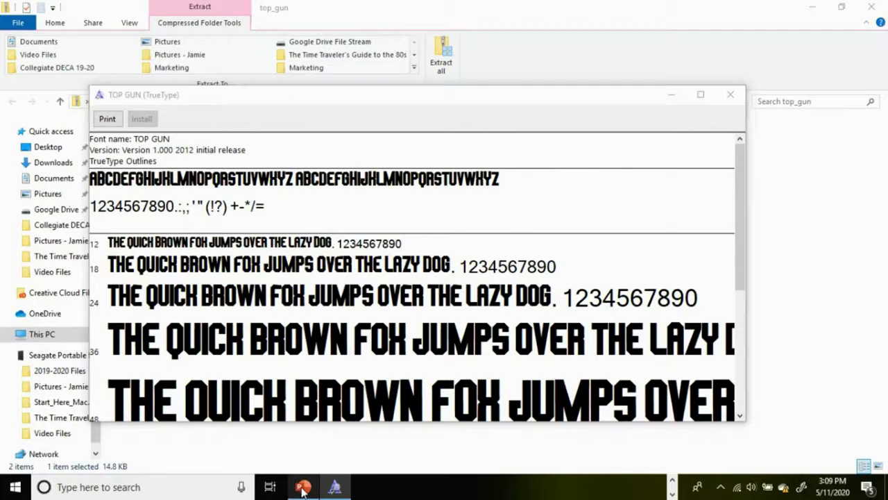
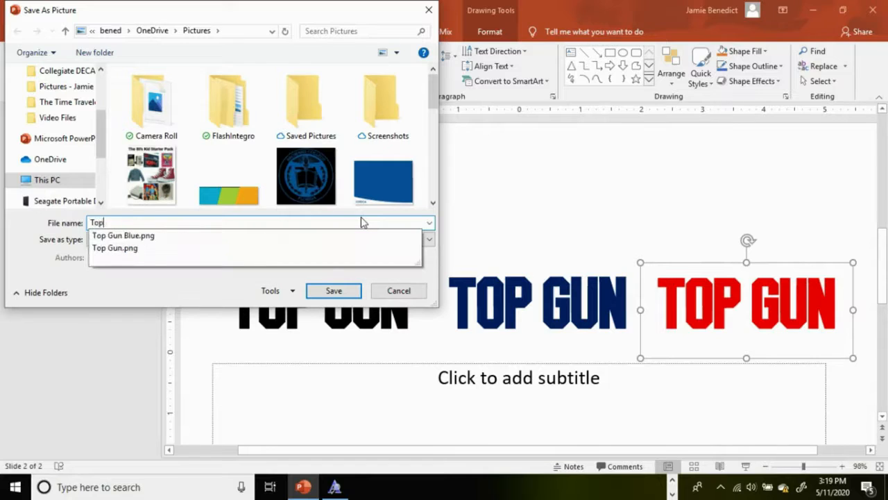
text(un REd)
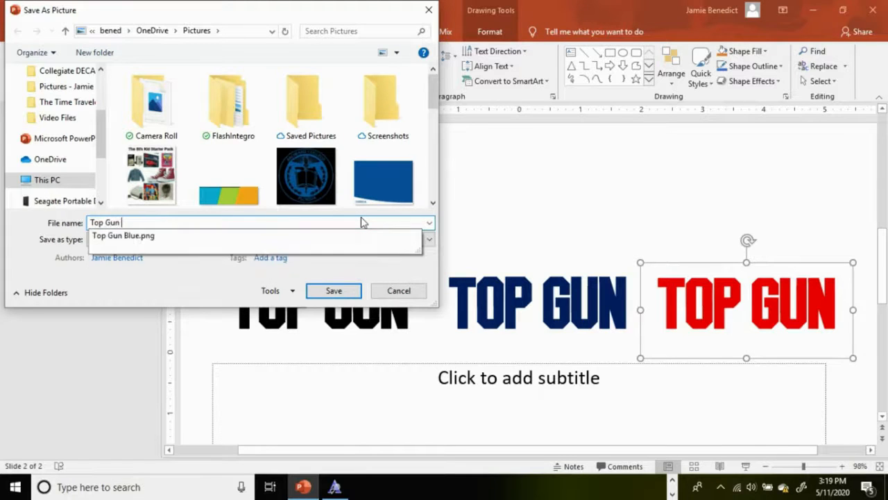
key(Return)
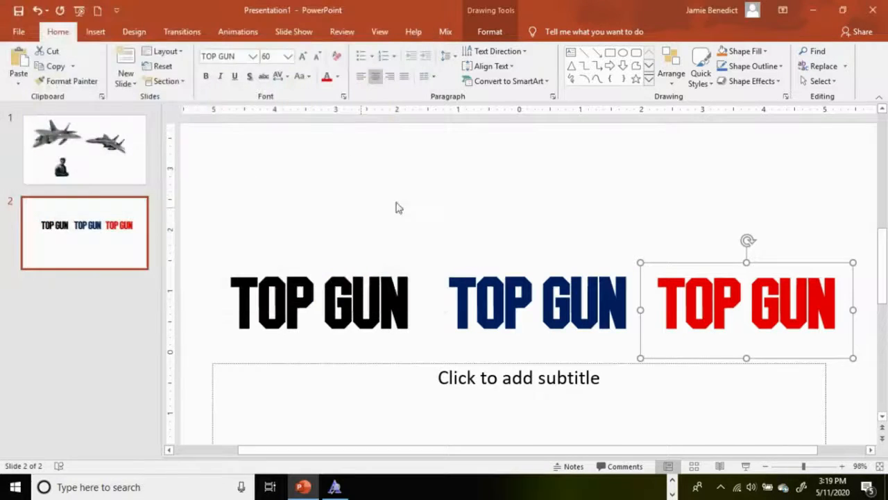
Save the black TOP GUN text box as a PNG picture named Top Gun Black.
key(Escape)
click(381, 263)
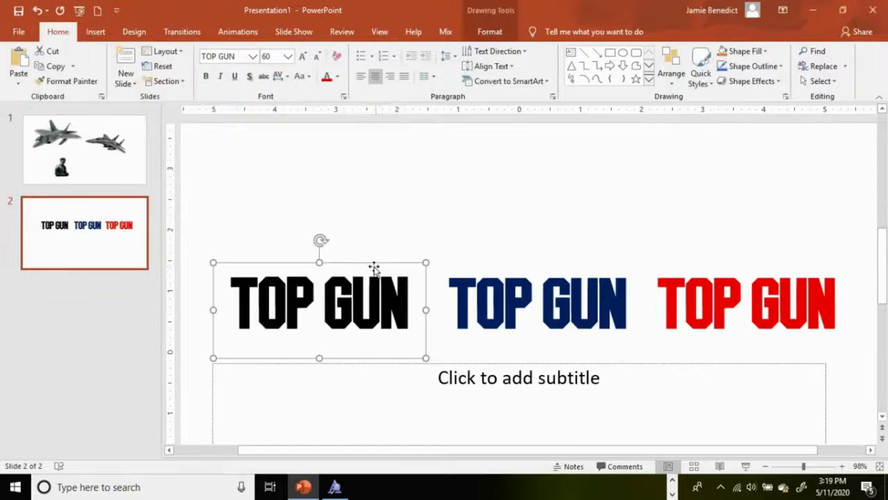
right_click(370, 264)
click(415, 192)
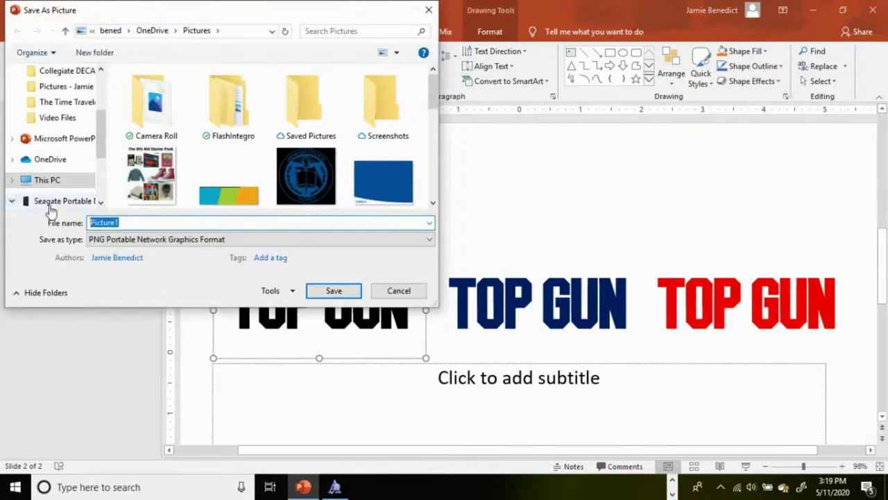
text(Top Gun Black)
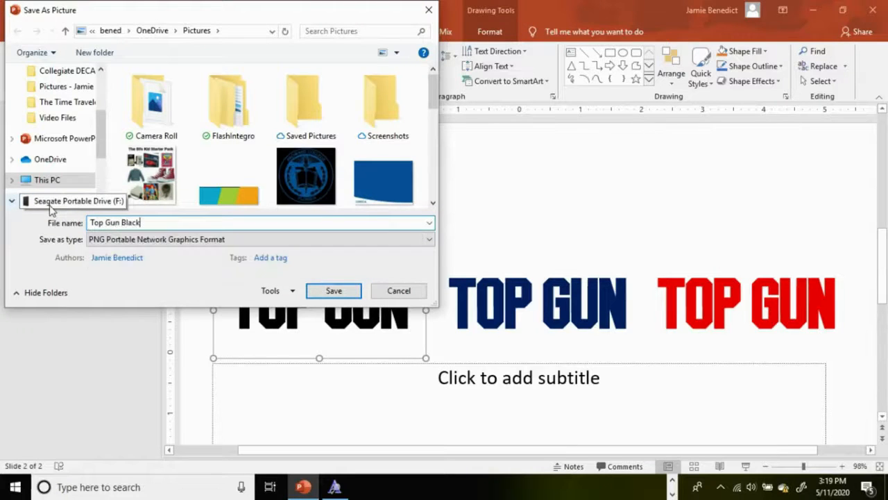
key(Return)
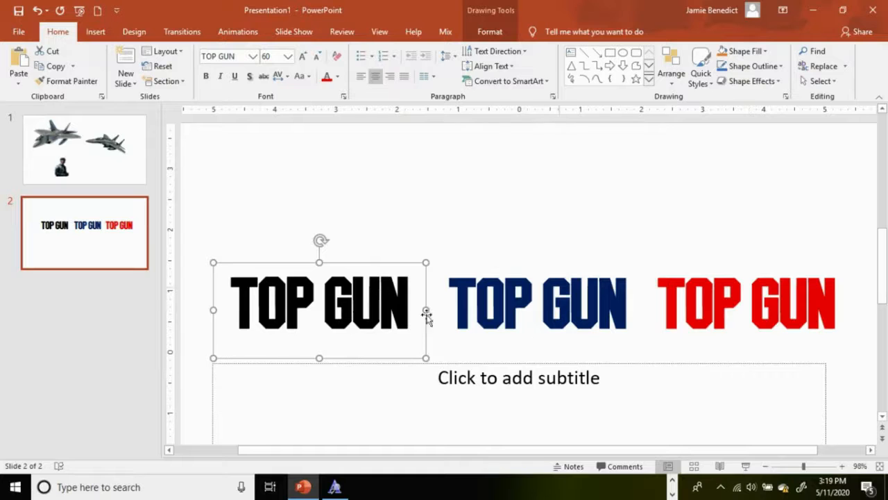
Close the font preview and the top_gun archive window, and switch to the Canva poster design in Chrome.
click(810, 13)
click(730, 95)
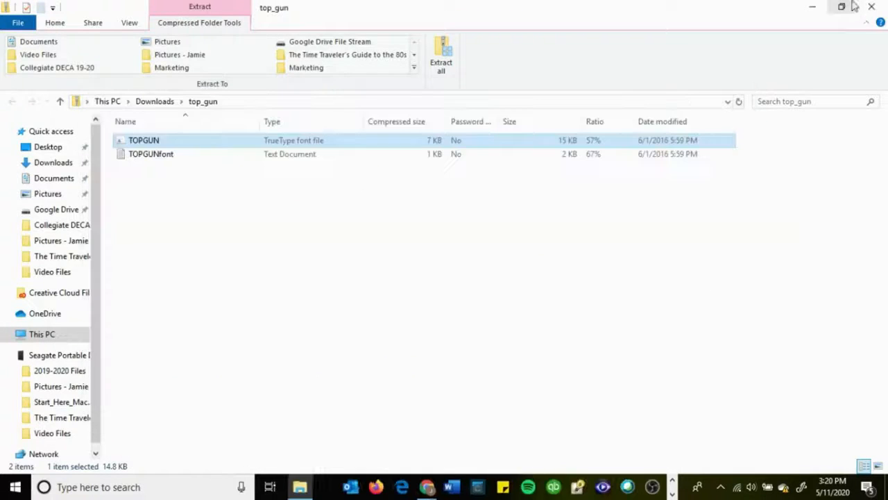
click(868, 6)
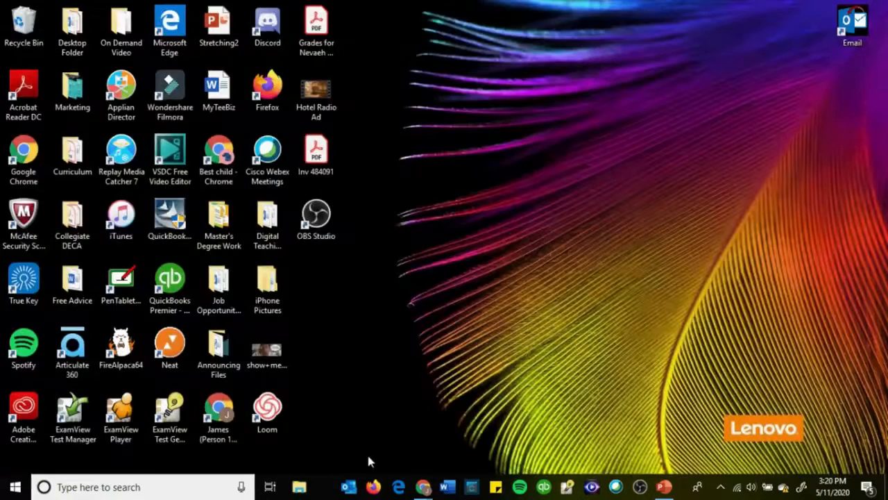
mouse_move(425, 484)
click(286, 399)
click(218, 11)
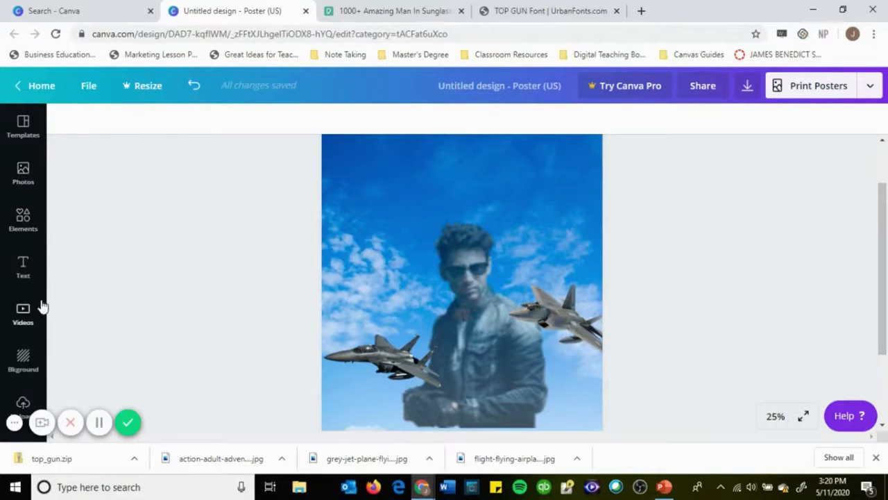
Upload the Top Gun Blue and Top Gun Black pictures from the Pictures folder to the design's uploads.
scroll(40, 306, down, 1)
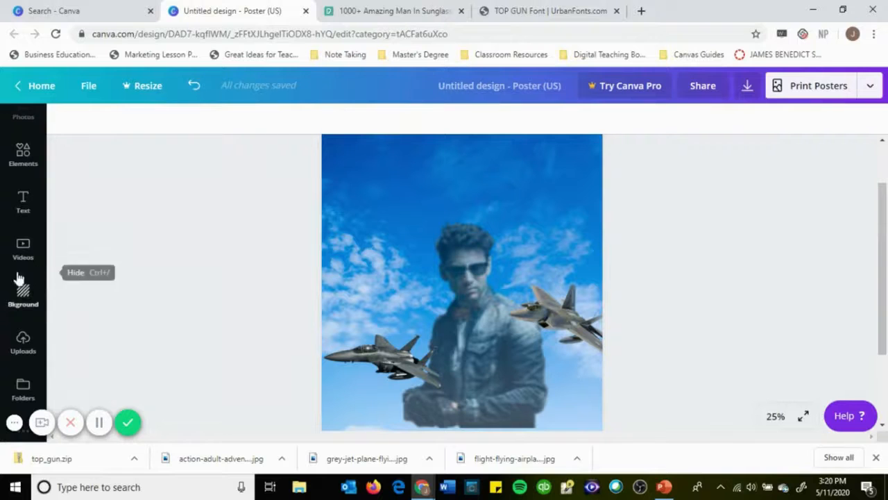
scroll(35, 292, down, 1)
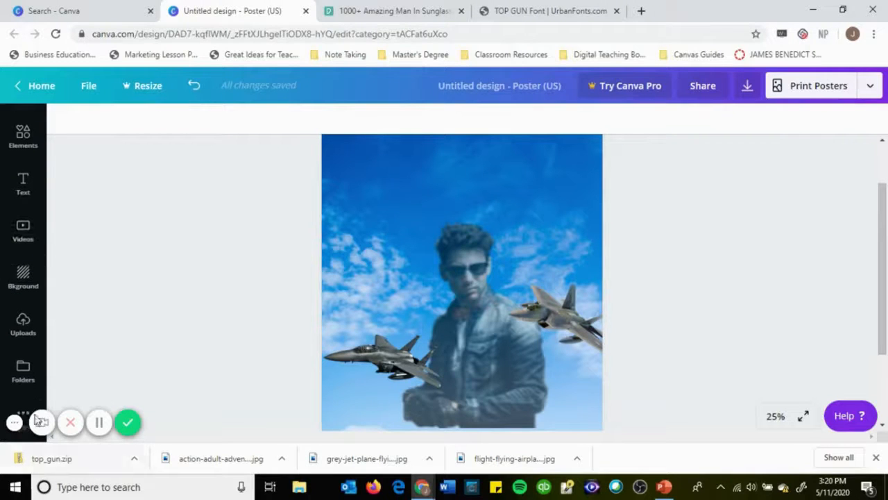
click(23, 325)
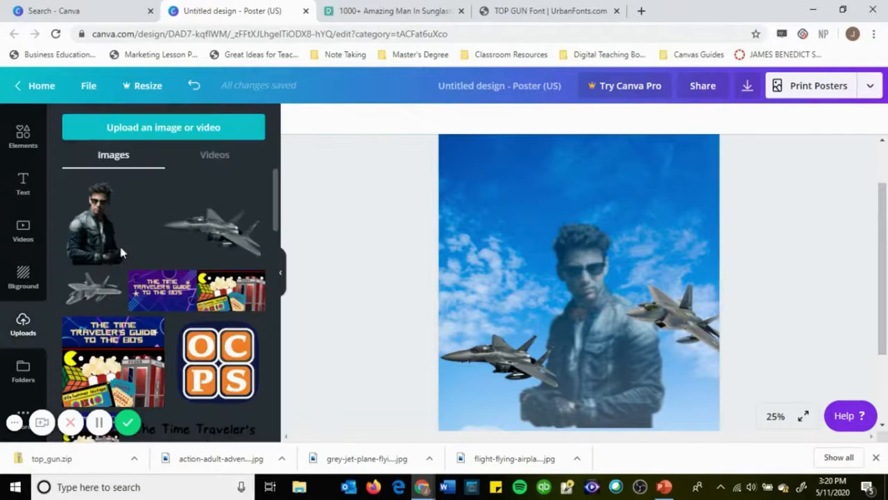
click(123, 134)
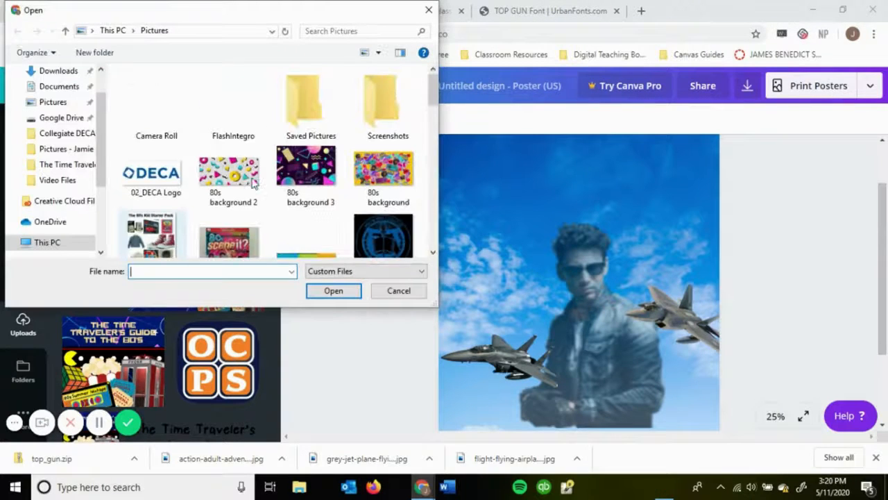
scroll(254, 182, down, 10)
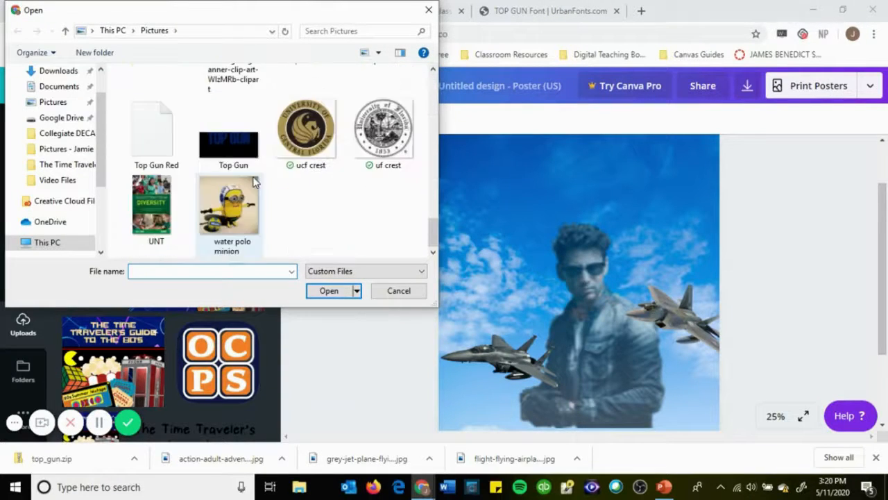
scroll(254, 182, up, 1)
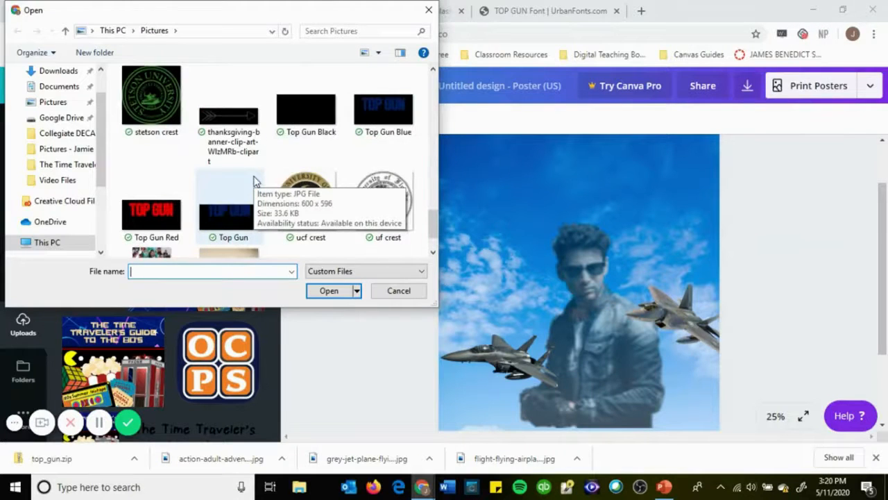
click(386, 113)
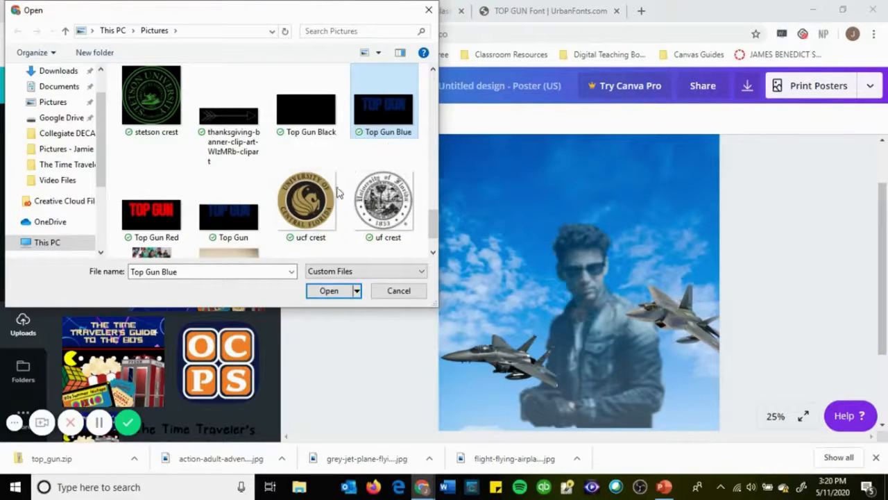
shift+click(148, 215)
shift+click(305, 110)
click(331, 296)
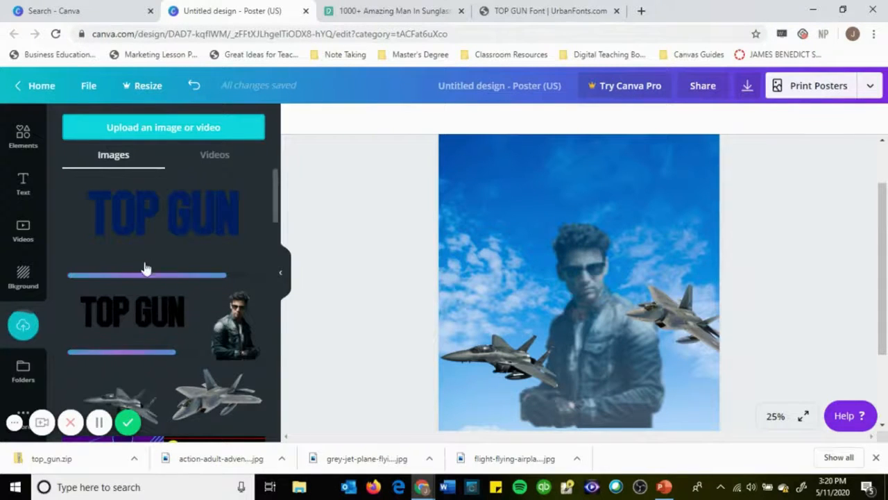
Check the uploaded images and upload the missing Top Gun Red picture from the Pictures folder.
scroll(154, 321, down, 3)
scroll(154, 323, up, 3)
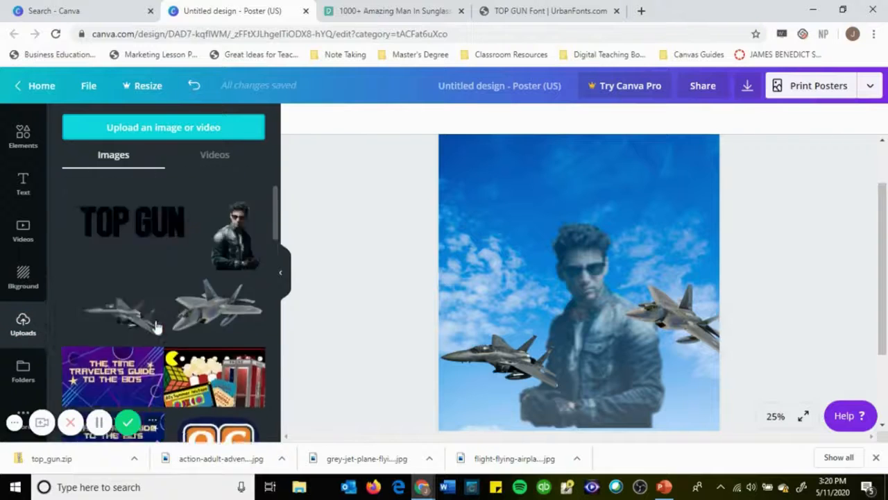
click(182, 131)
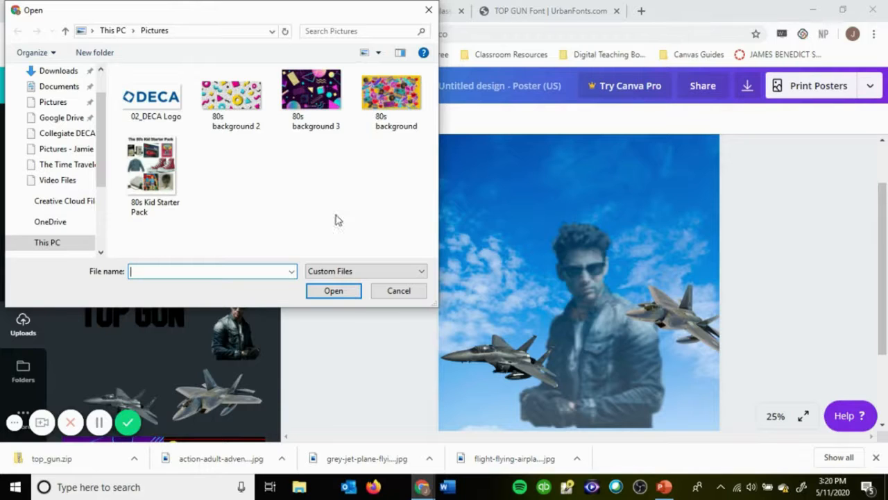
scroll(252, 212, down, 15)
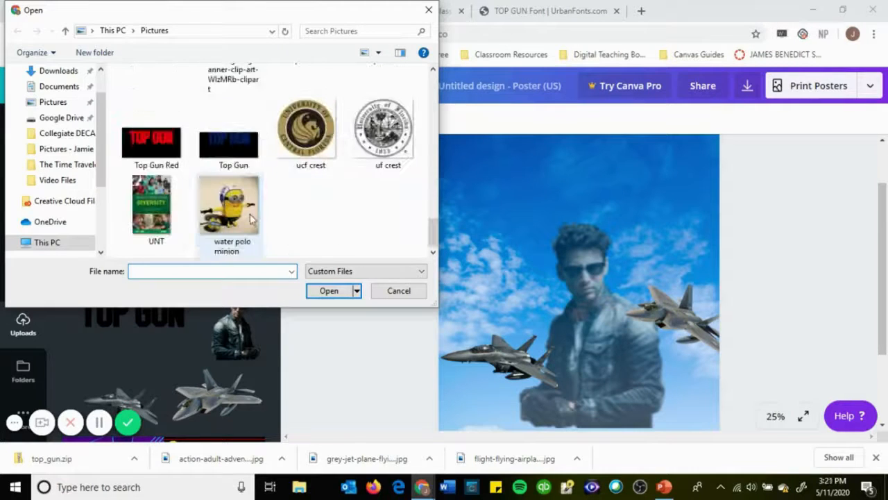
click(151, 134)
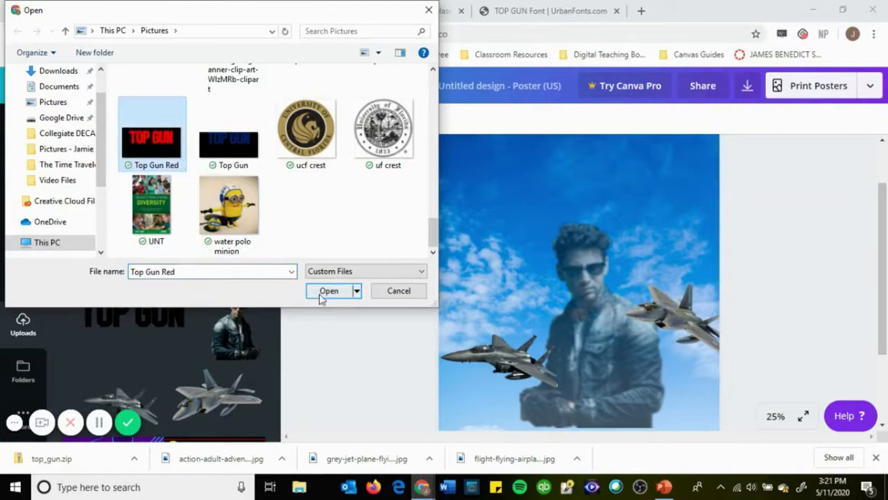
click(326, 291)
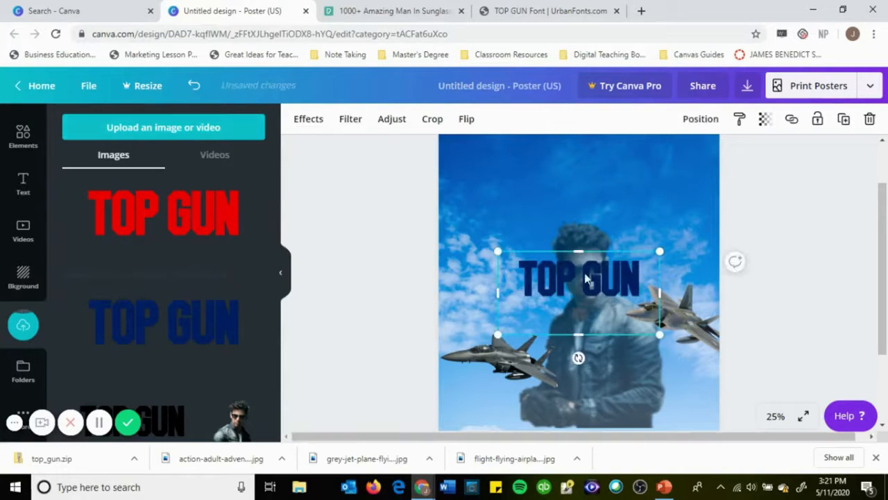
Try the blue TOP GUN title in the sky above the man's head.
drag(591, 262, 590, 175)
scroll(595, 224, up, 1)
drag(591, 241, 592, 218)
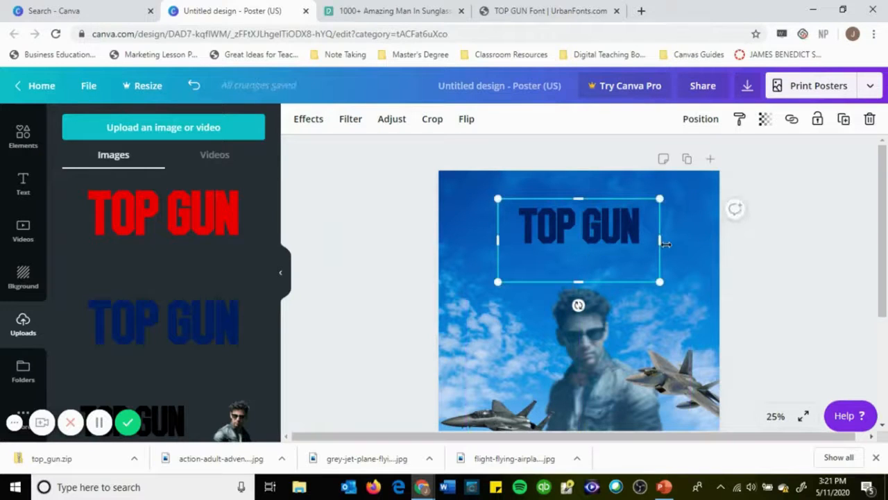
click(690, 233)
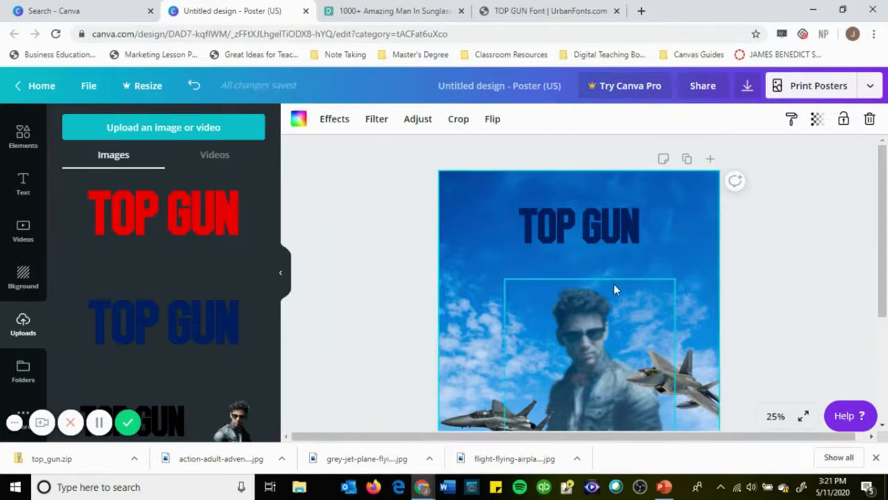
Replace the blue title with the red TOP GUN picture, placed in the sky above the man's head.
click(559, 231)
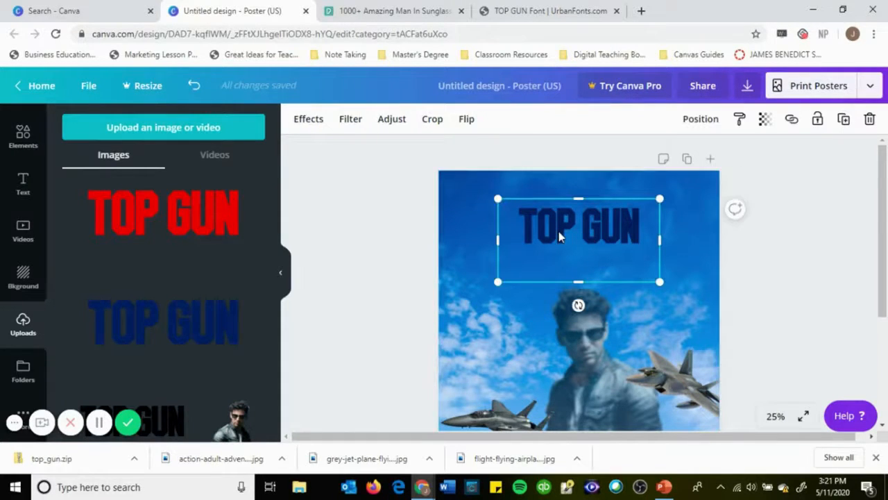
key(Delete)
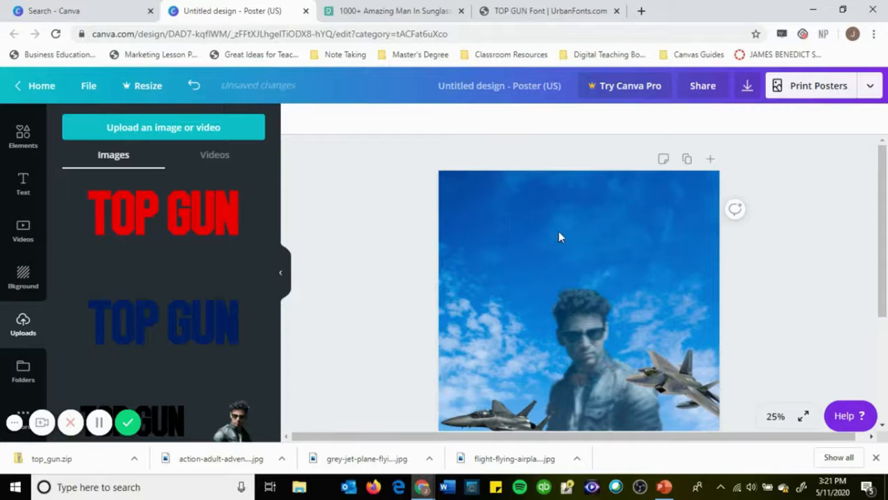
click(120, 234)
drag(574, 340, 571, 220)
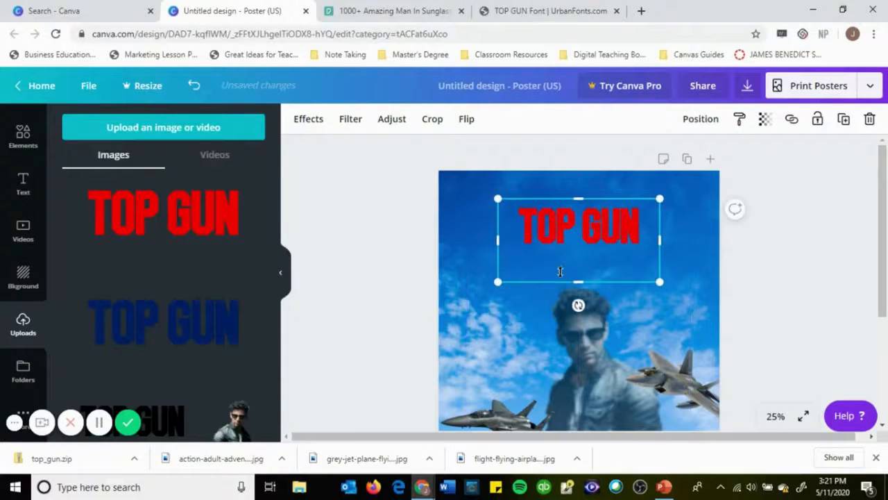
click(690, 253)
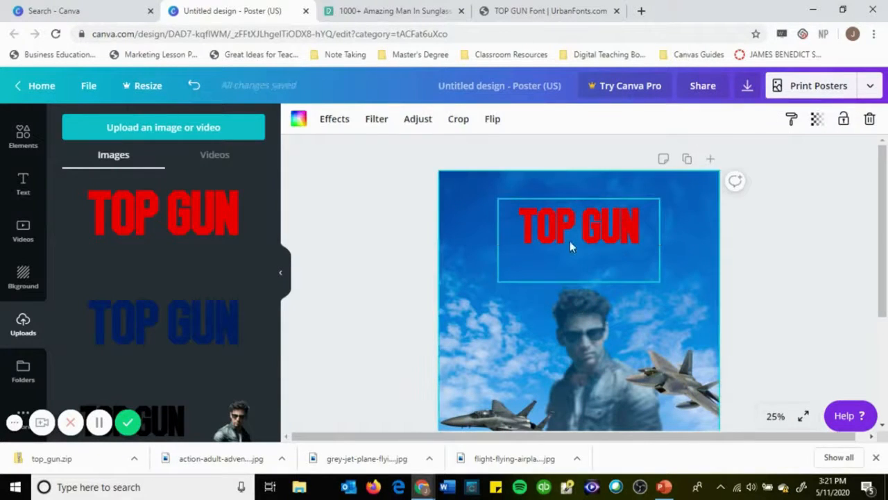
Crop the empty area below the lettering of the red TOP GUN picture, leaving the sky background uncropped.
double_click(589, 283)
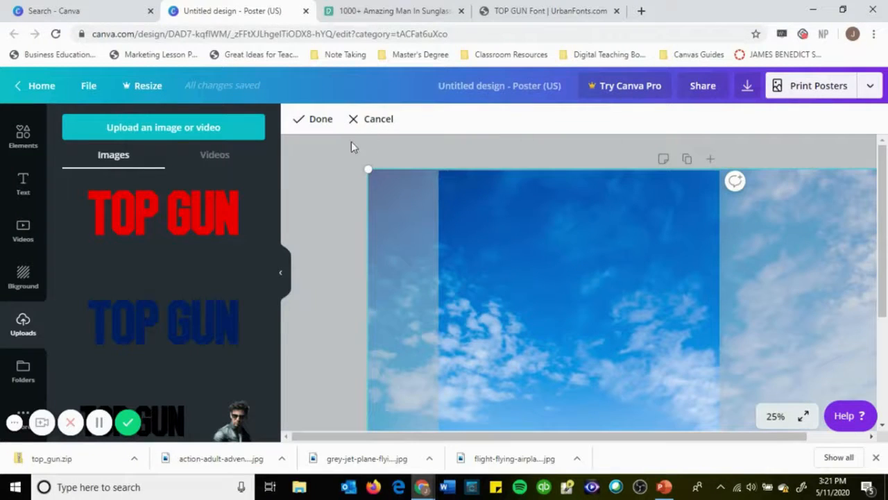
click(368, 122)
click(547, 231)
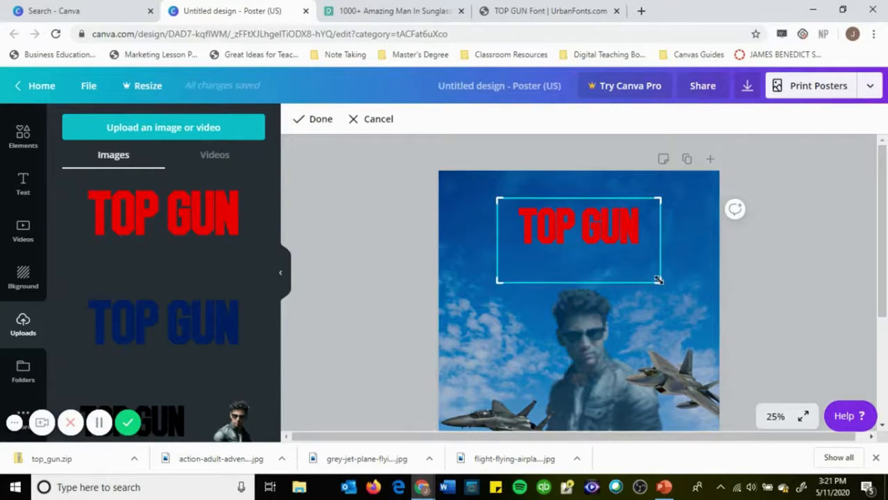
drag(659, 279, 655, 254)
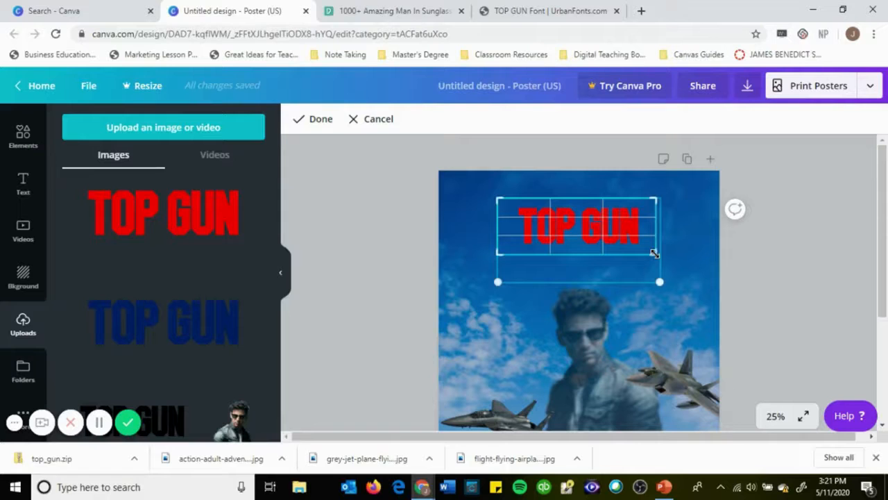
key(Return)
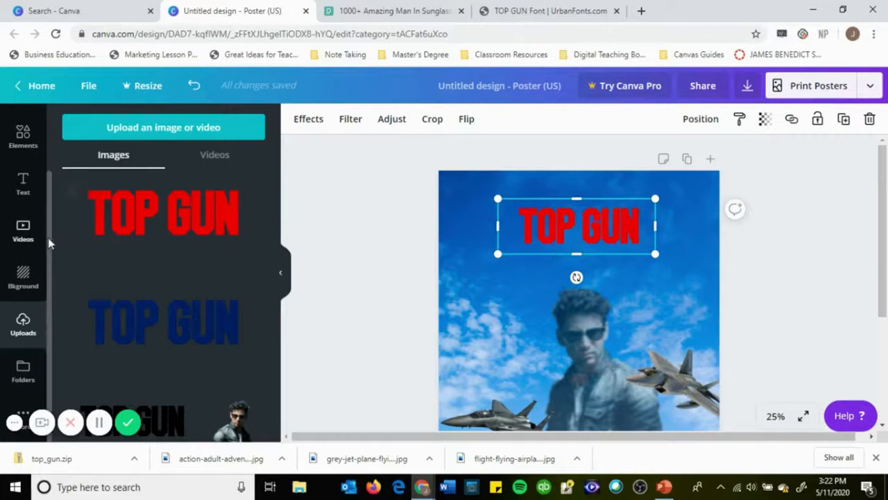
scroll(35, 177, up, 2)
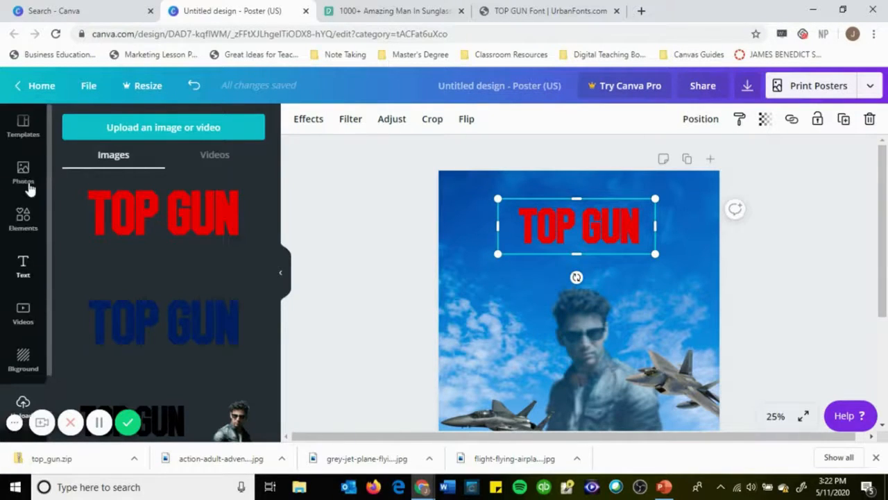
Search the photo library for "flag" and look through the results for an American flag.
click(36, 186)
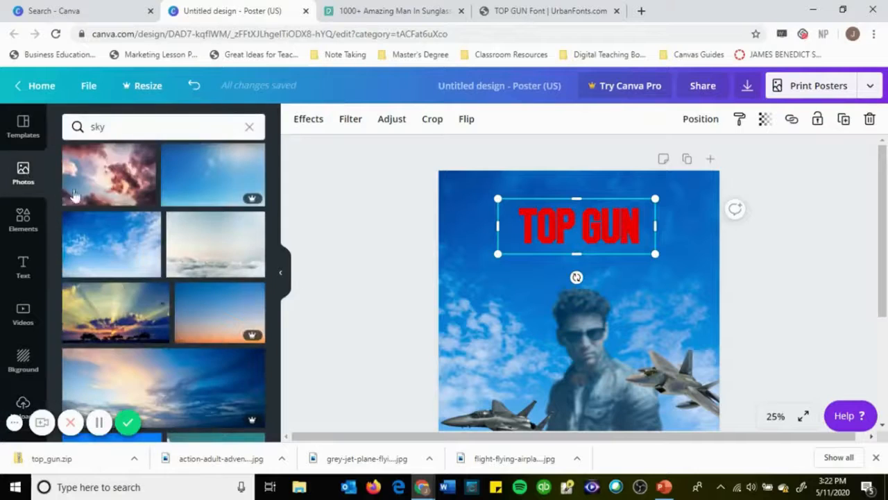
click(118, 129)
key(ctrl+a)
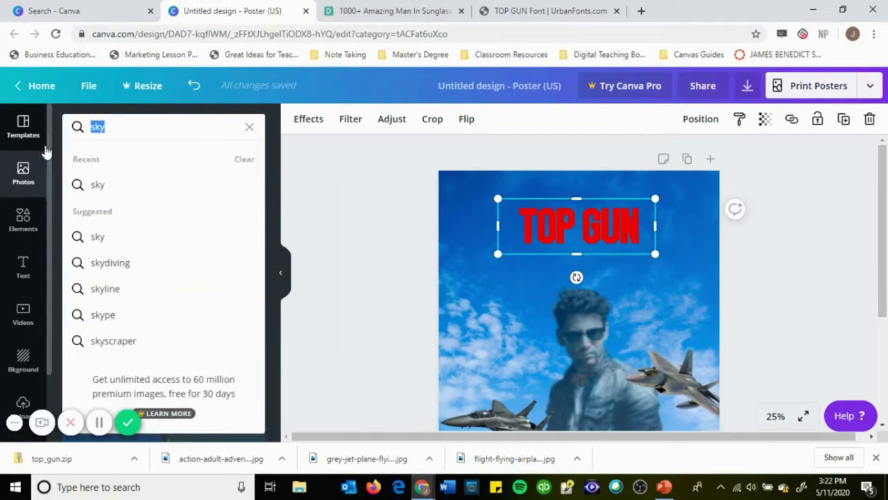
text(flag)
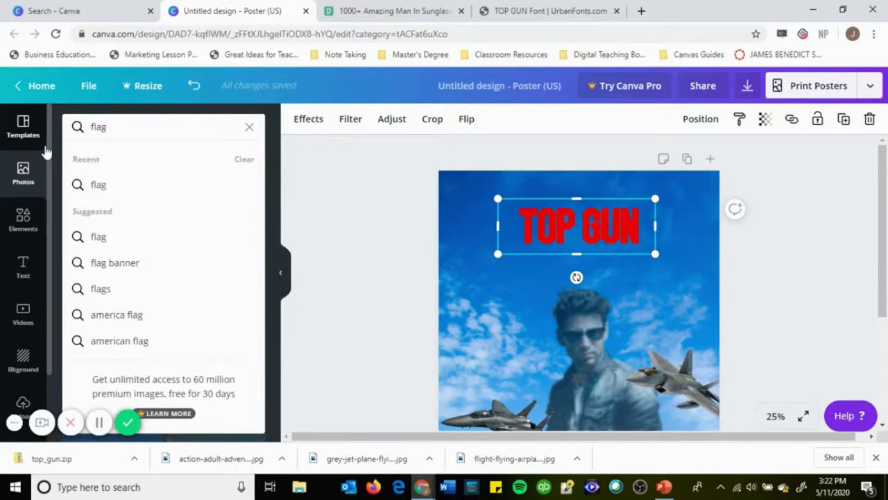
key(Return)
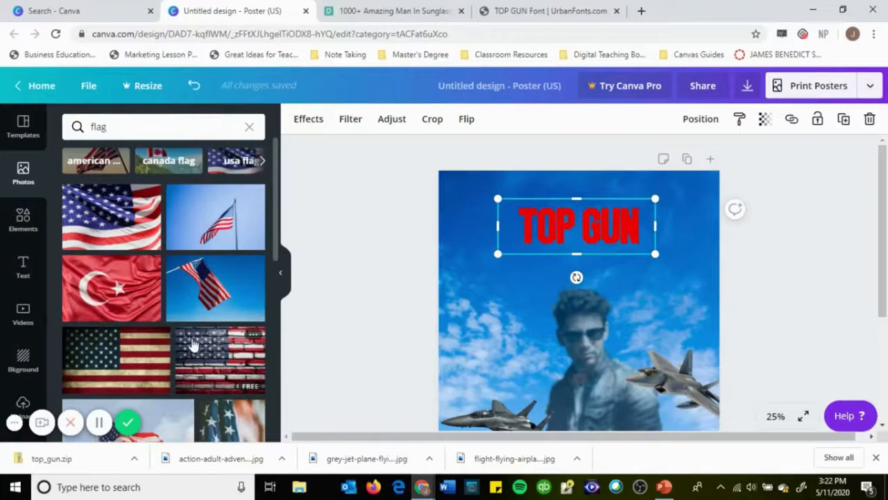
scroll(203, 354, down, 1)
scroll(203, 354, down, 1)
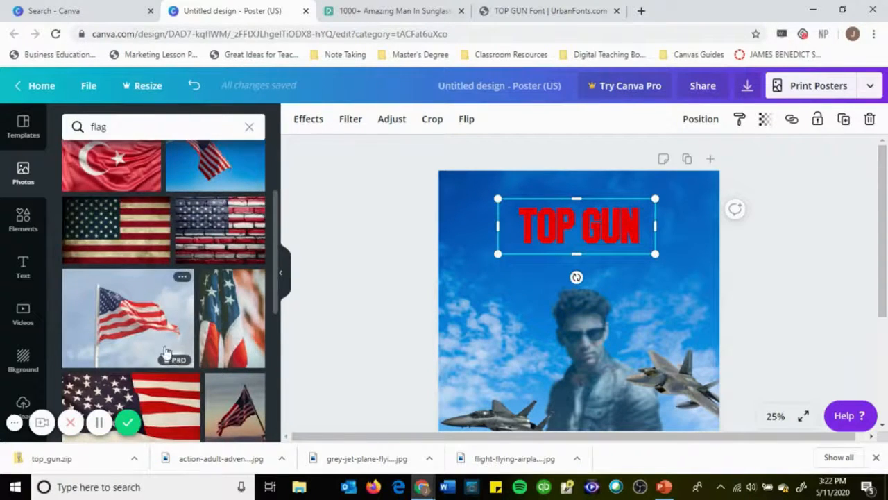
scroll(187, 277, up, 2)
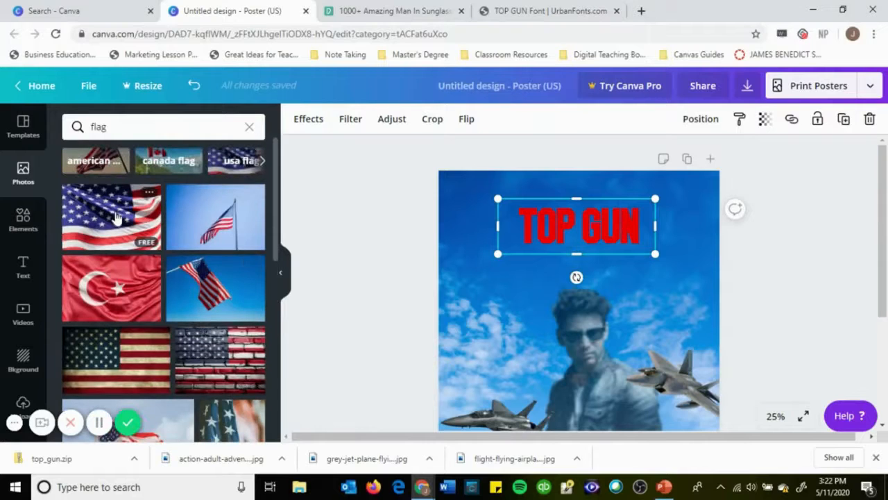
Try the waving American flag photo on the poster, shrunk and centred over the TOP GUN title.
click(114, 217)
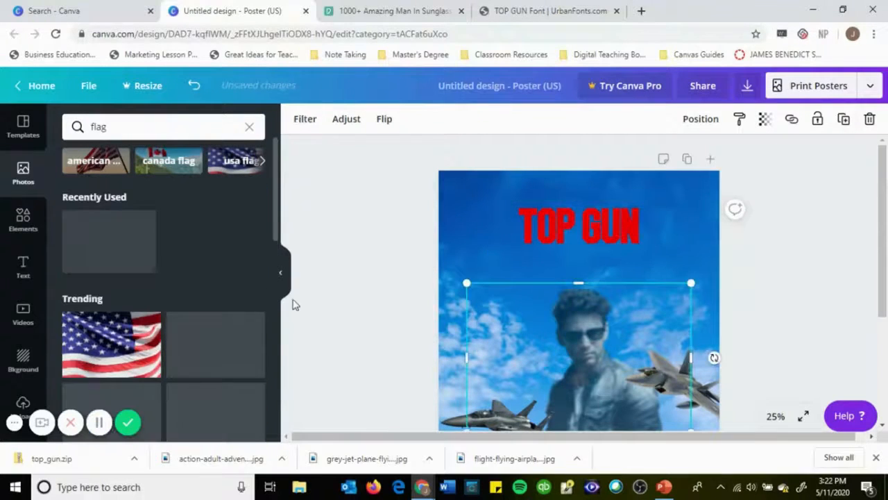
drag(590, 355, 588, 244)
drag(629, 291, 628, 291)
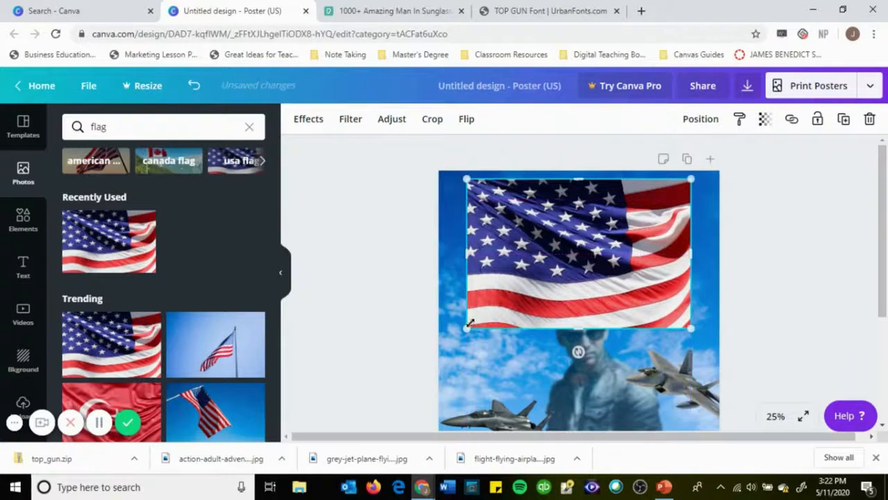
drag(495, 300, 545, 273)
mouse_move(616, 221)
mouse_down()
mouse_move(588, 219)
mouse_move(603, 218)
mouse_up()
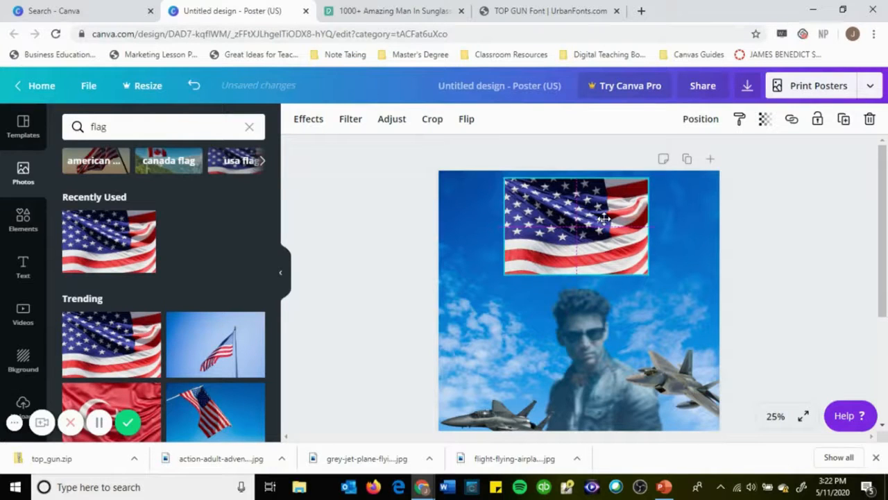
drag(604, 219, 601, 215)
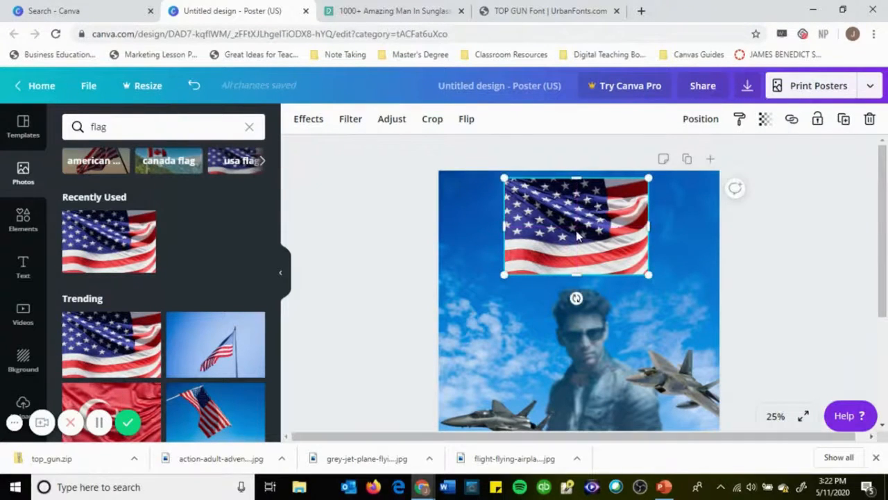
Try the flag photo one layer backward behind the TOP GUN title, and delete it from the poster.
click(705, 121)
click(651, 159)
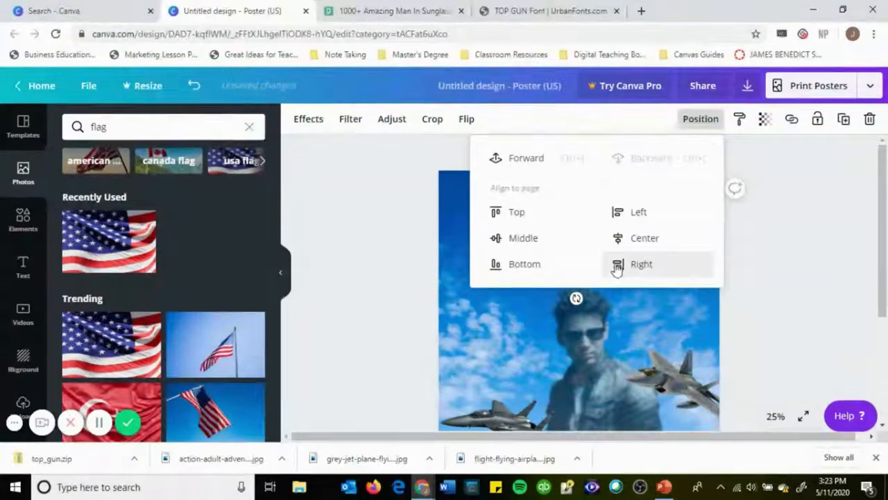
click(819, 273)
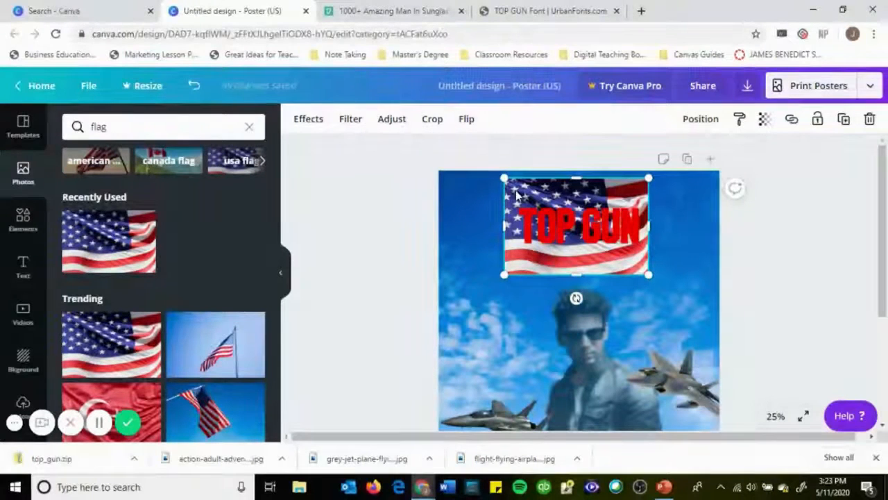
key(Delete)
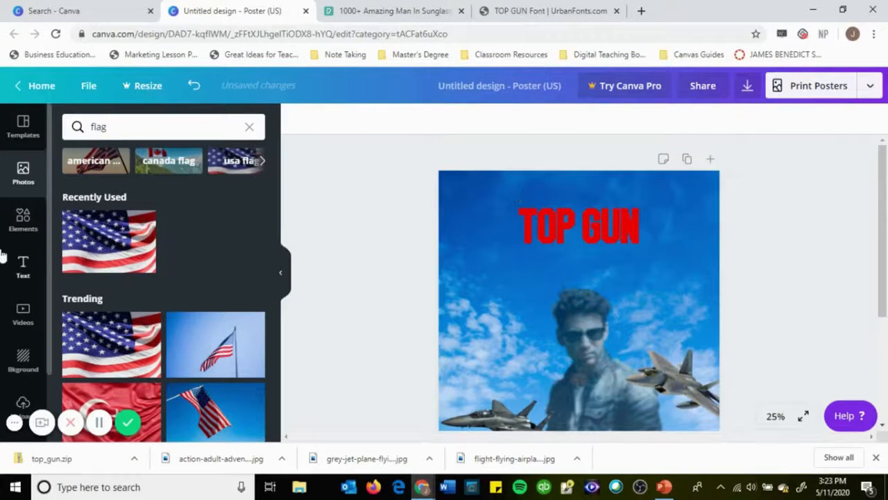
Look through the full collection of frames in the elements library, from basic shapes to the letter frames.
click(20, 221)
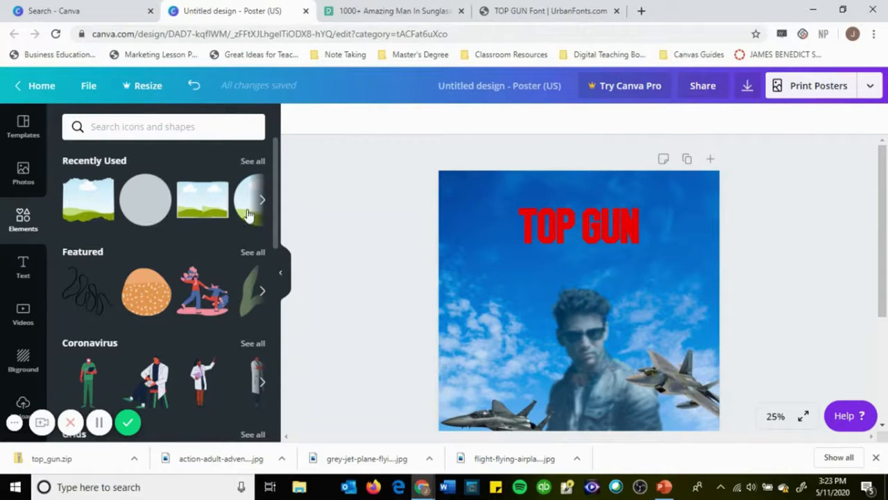
scroll(236, 306, down, 3)
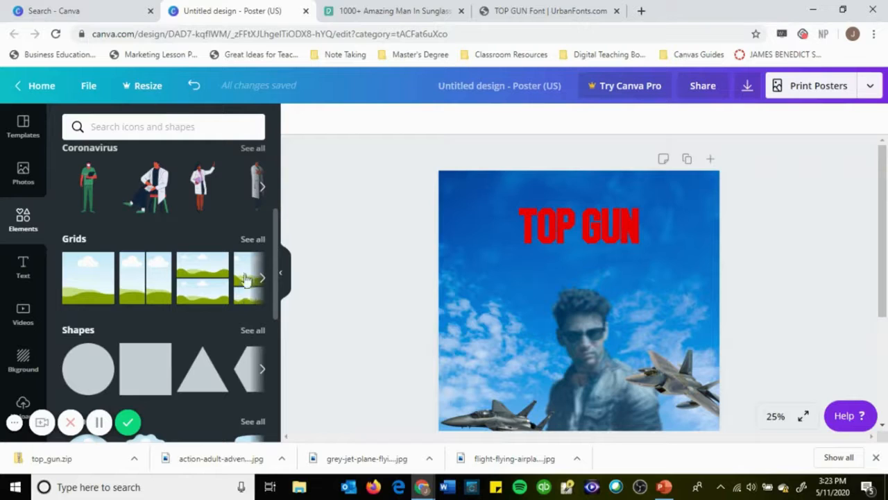
scroll(147, 311, down, 3)
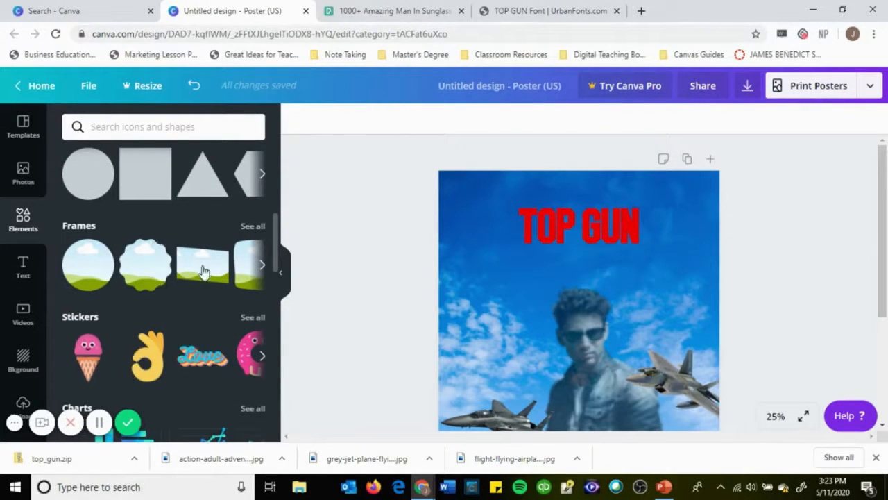
click(251, 226)
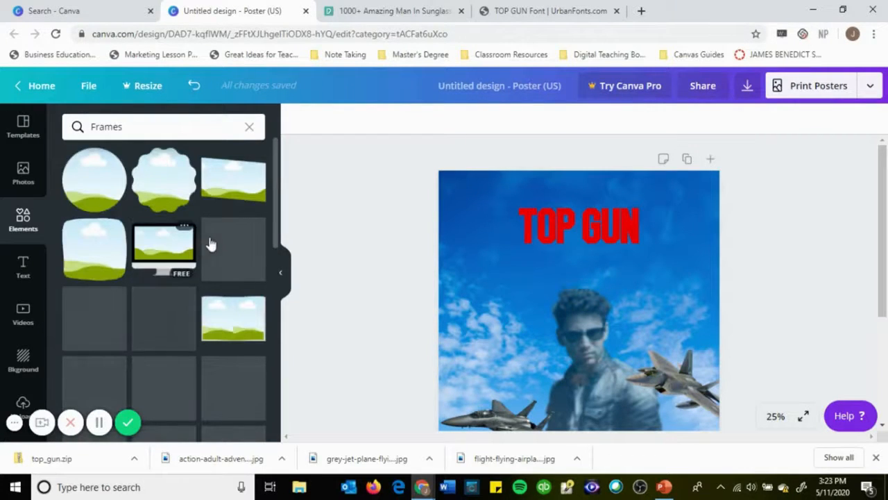
scroll(214, 271, down, 8)
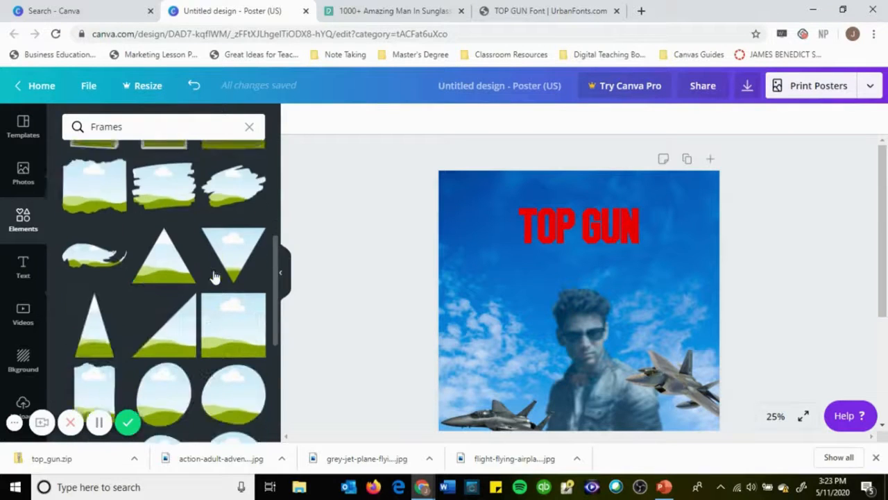
scroll(215, 273, up, 1)
scroll(214, 277, down, 2)
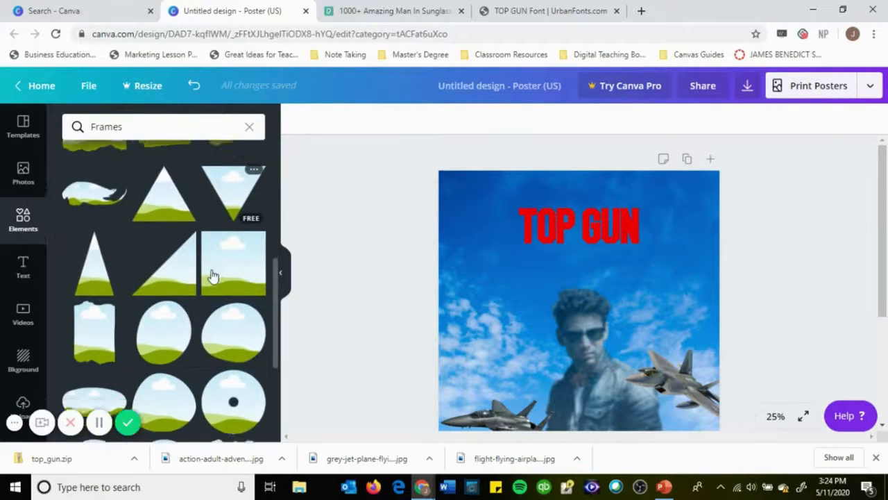
scroll(213, 281, down, 3)
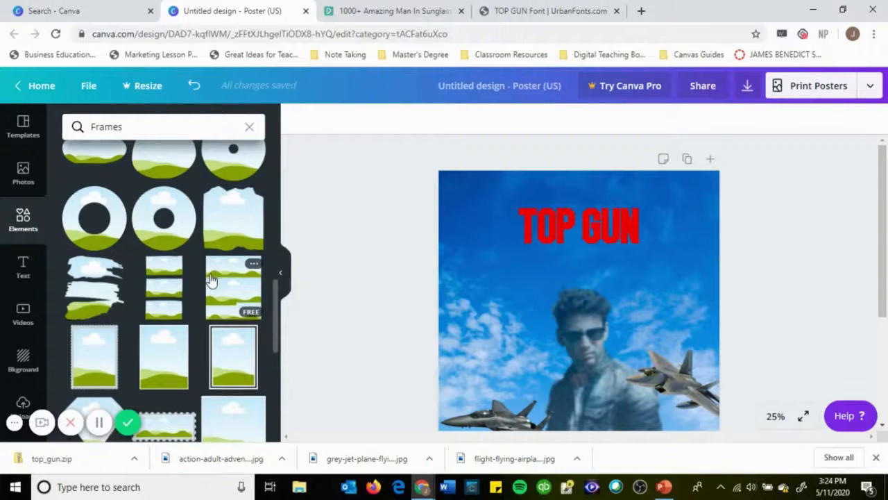
scroll(212, 280, down, 1)
scroll(212, 278, down, 2)
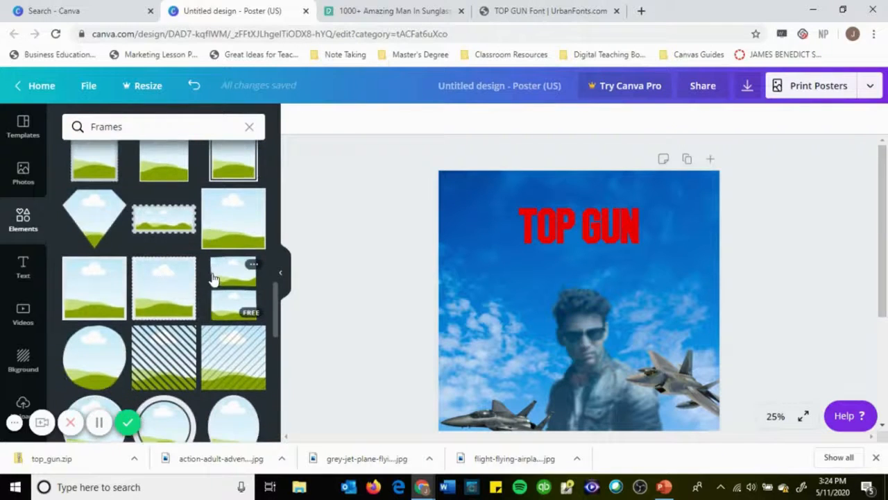
scroll(213, 279, down, 5)
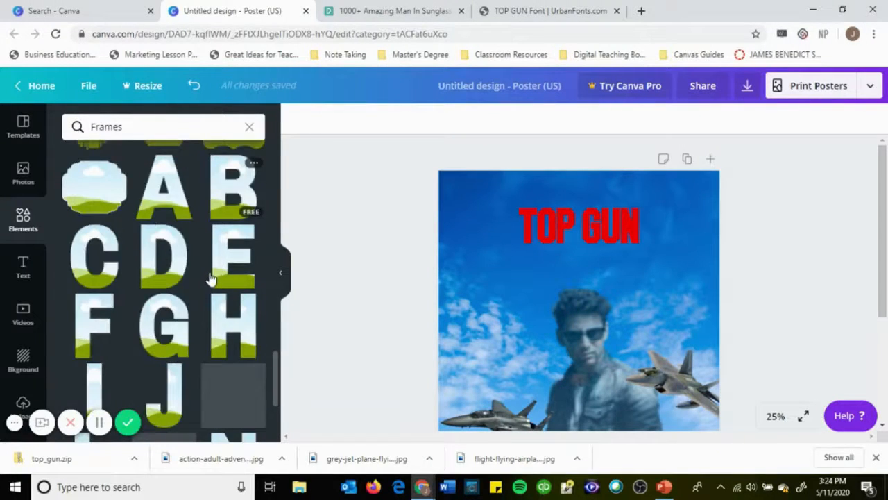
scroll(213, 278, down, 1)
scroll(213, 277, up, 10)
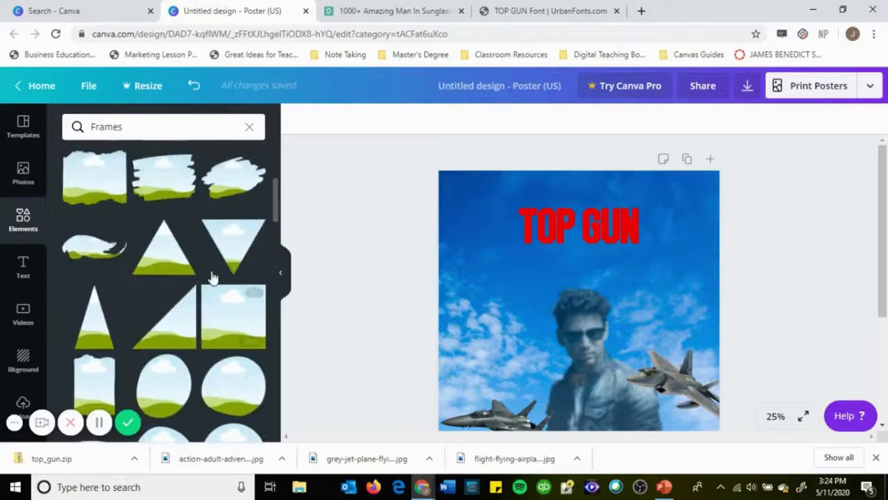
scroll(214, 278, up, 3)
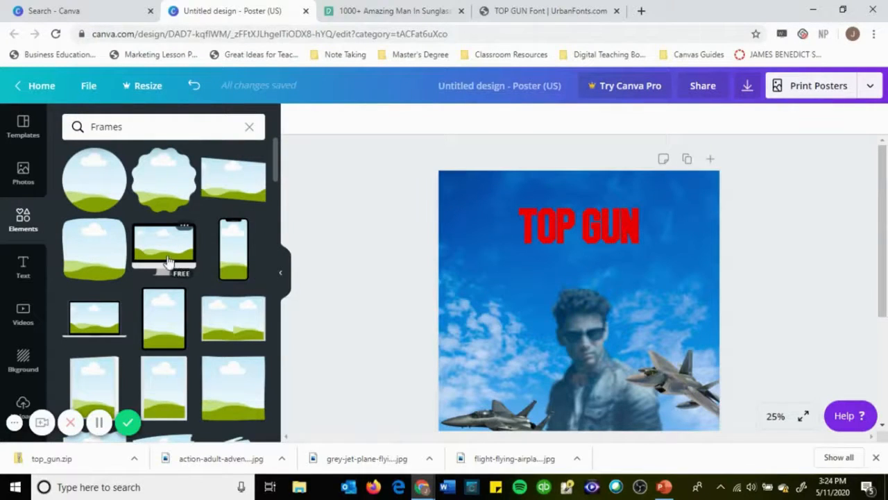
Add the rectangular frame with rough, torn upper and lower edges and place it just below the TOP GUN title.
scroll(167, 274, down, 2)
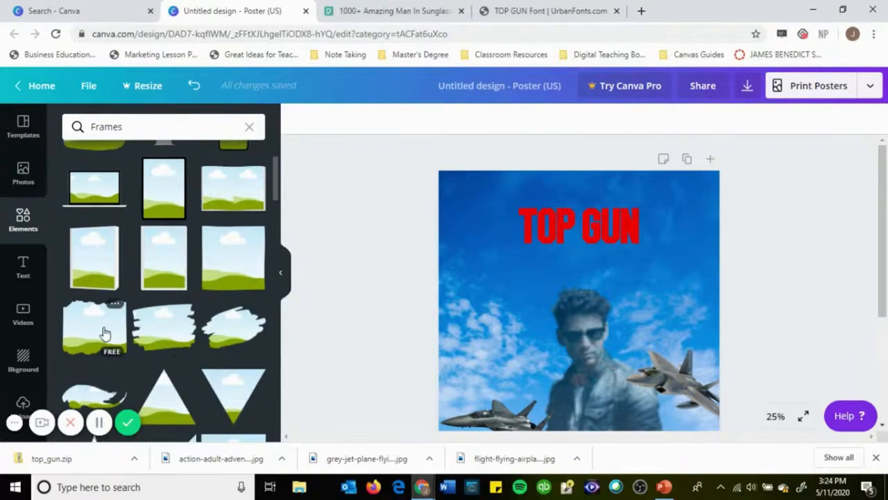
click(97, 335)
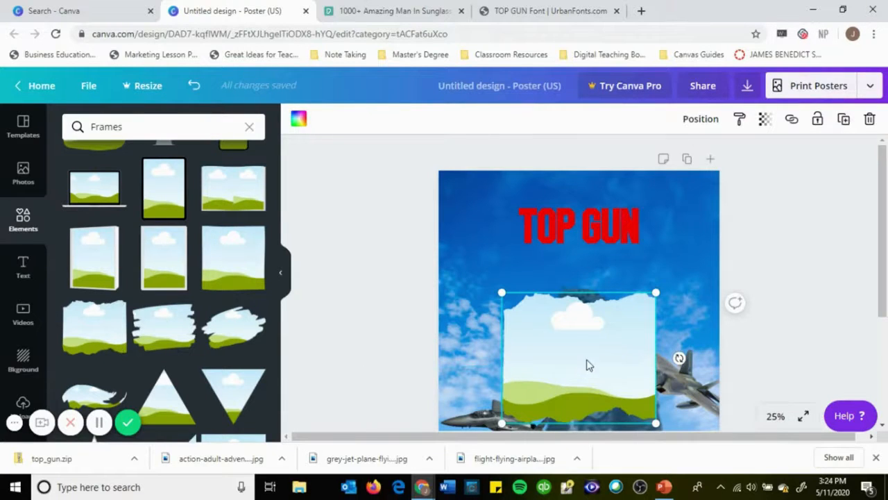
drag(593, 338, 590, 321)
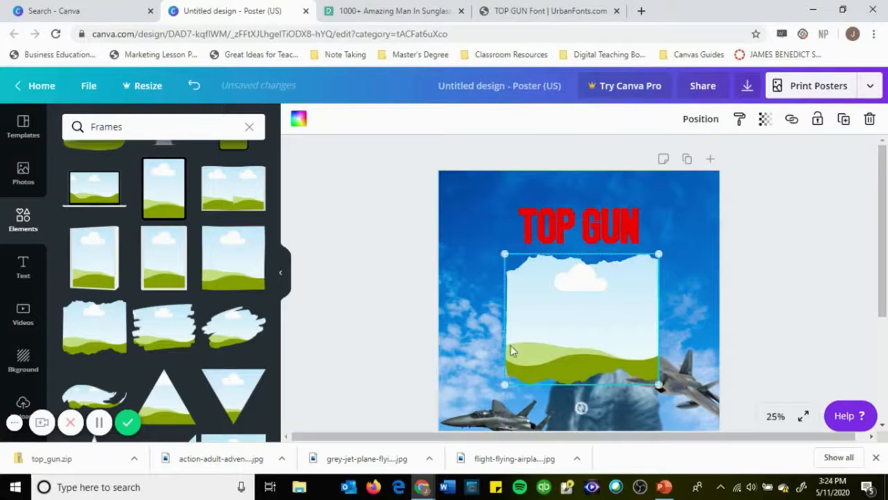
Fill the torn-edge frame with the recently used waving American flag photo.
scroll(109, 240, up, 3)
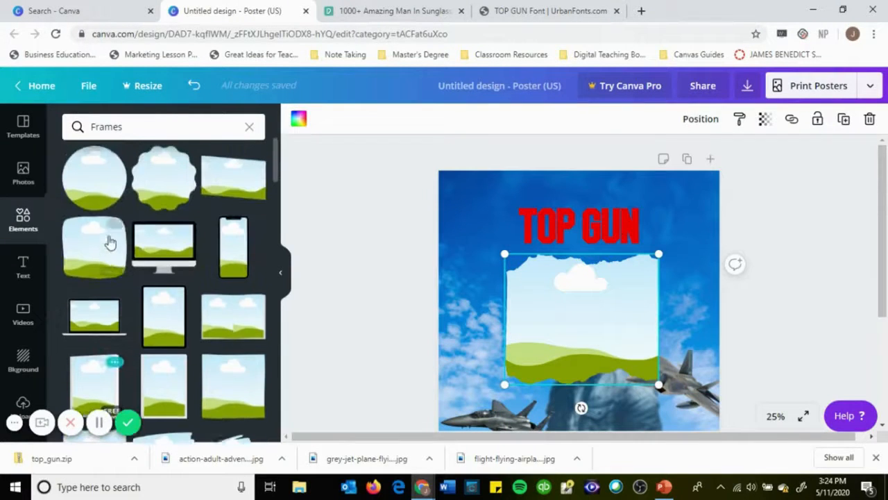
click(24, 186)
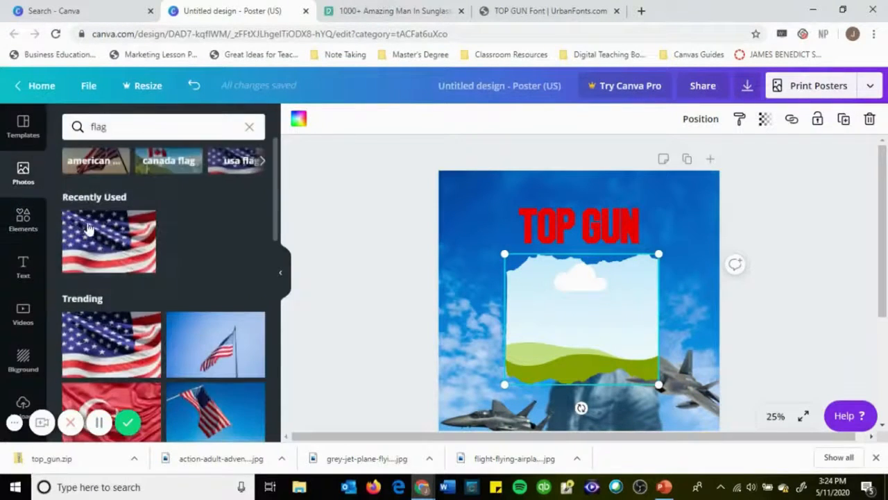
drag(108, 246, 517, 316)
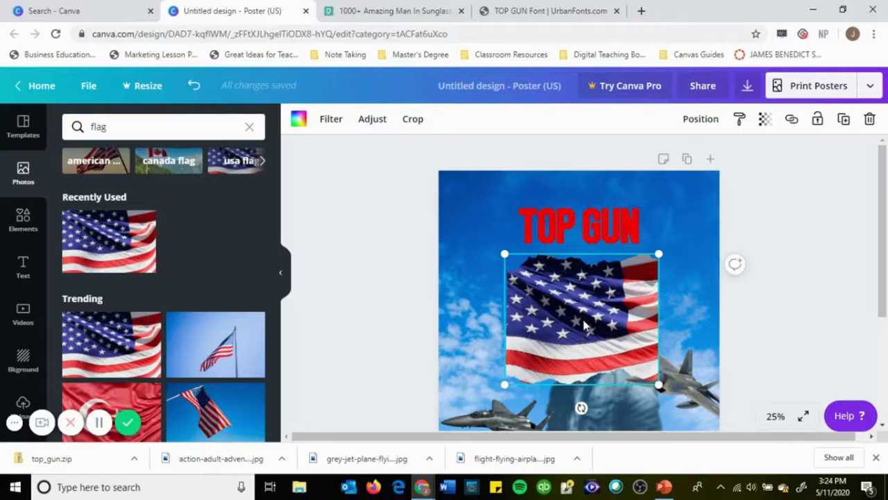
Move the flag frame up over the TOP GUN title, shrink it to about the lettering's width and centre it horizontally.
drag(588, 315, 586, 247)
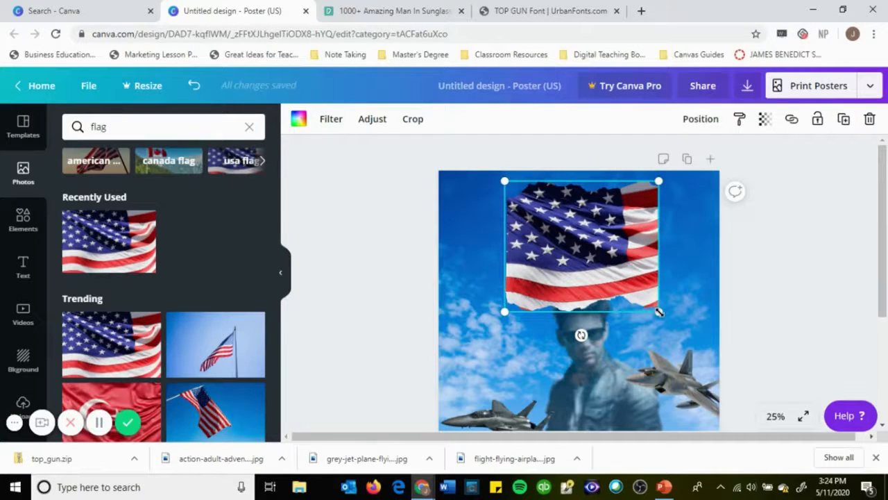
drag(658, 312, 634, 279)
drag(572, 264, 601, 260)
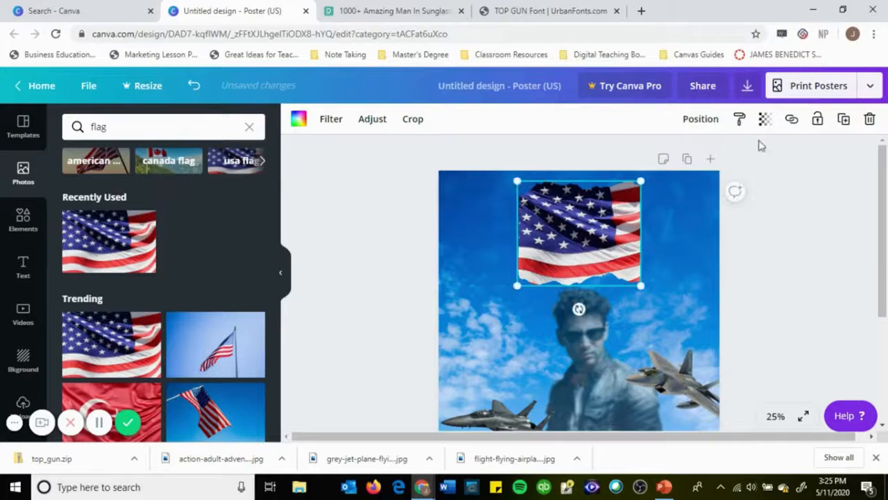
Send the flag frame one layer backward behind the TOP GUN title and deselect it.
click(708, 125)
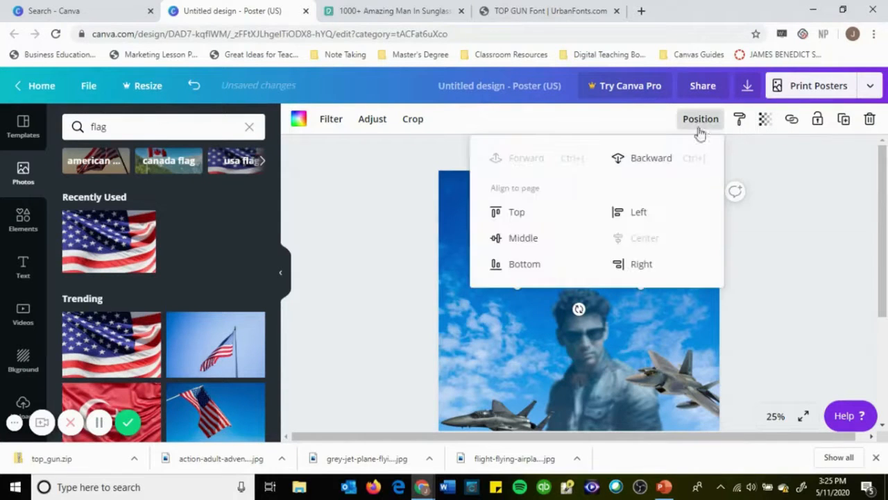
click(658, 157)
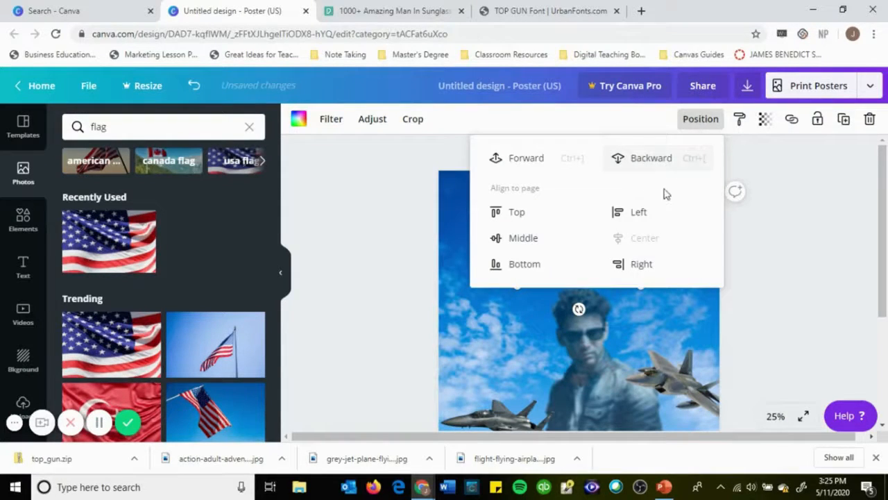
click(832, 232)
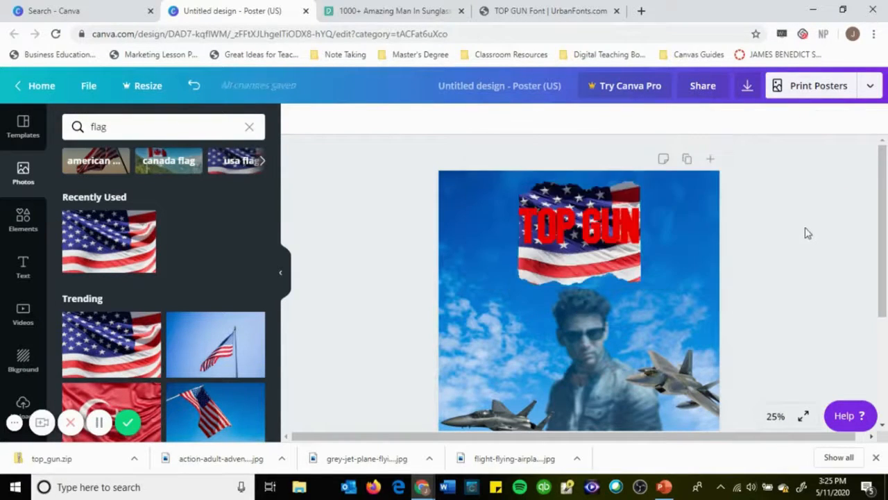
Set the torn-edge flag frame's transparency to 45.
click(589, 273)
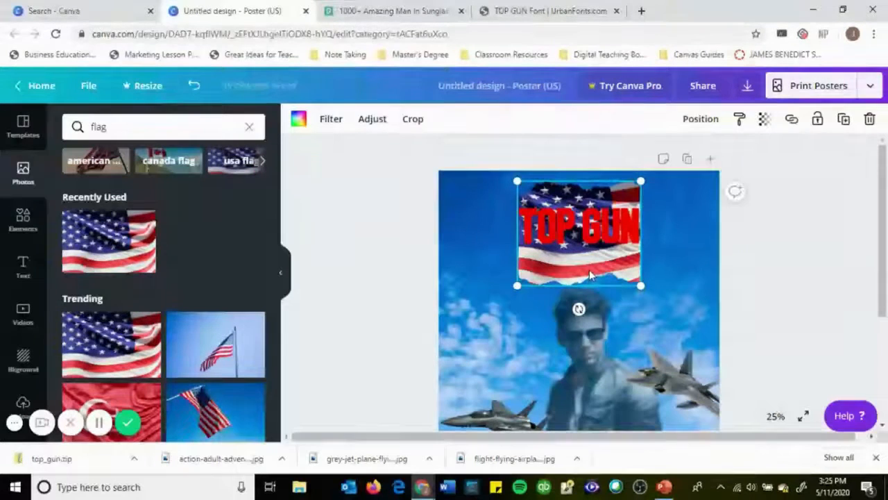
click(764, 121)
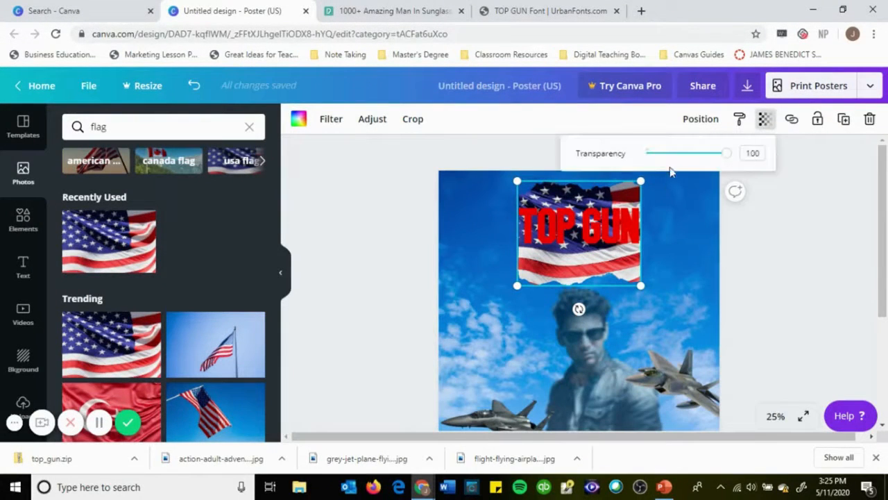
drag(726, 153, 686, 158)
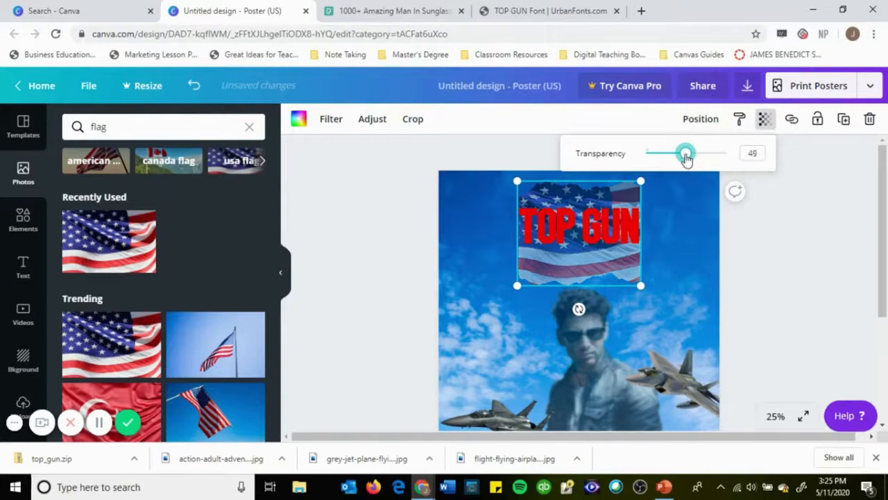
drag(686, 158, 683, 159)
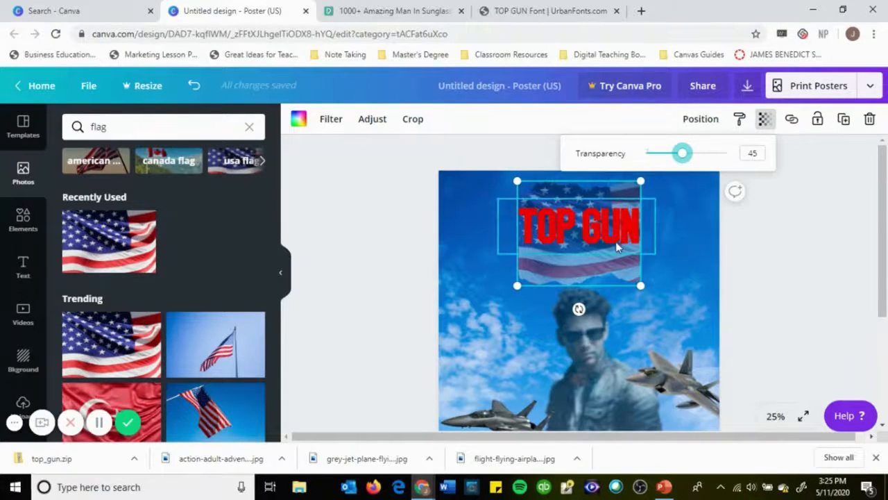
click(22, 221)
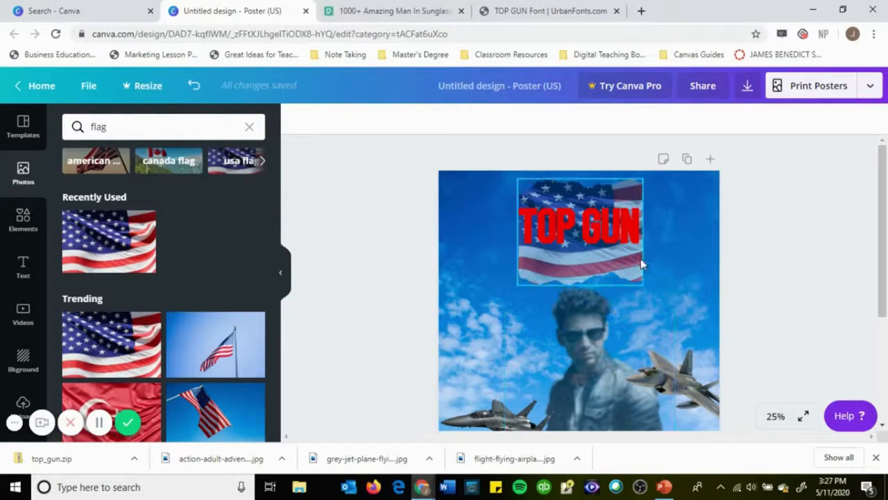
click(598, 253)
click(566, 226)
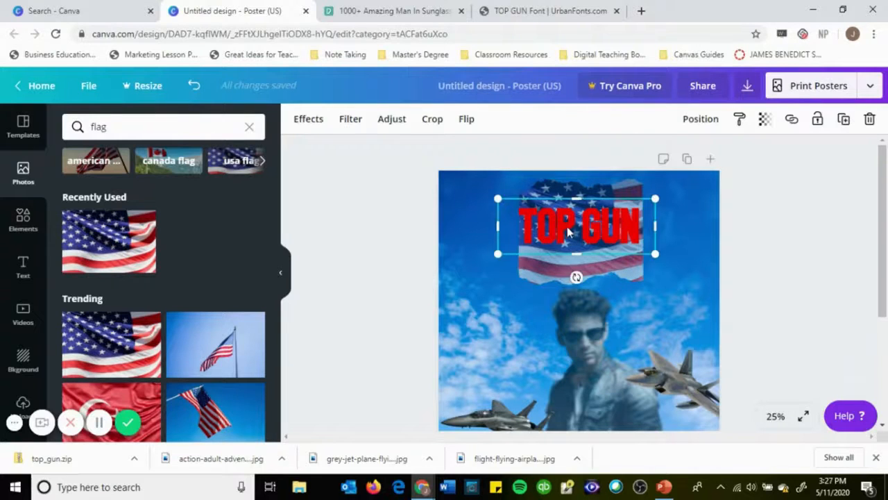
drag(587, 234, 609, 247)
key(Delete)
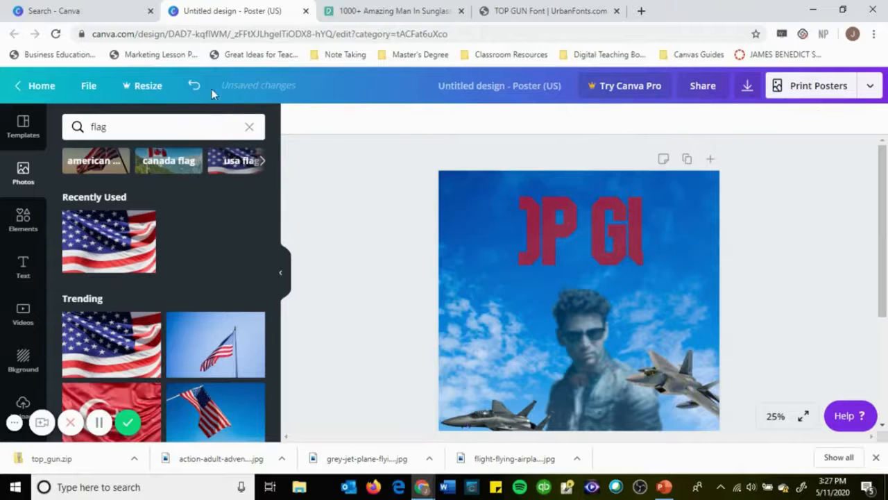
click(193, 86)
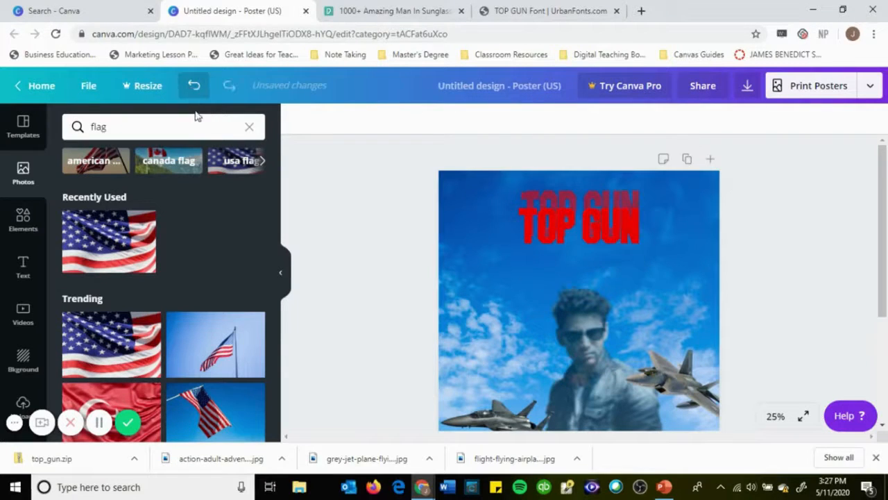
Lock the torn-edge flag frame, move the TOP GUN title slightly down and centre it horizontally on the poster.
click(572, 275)
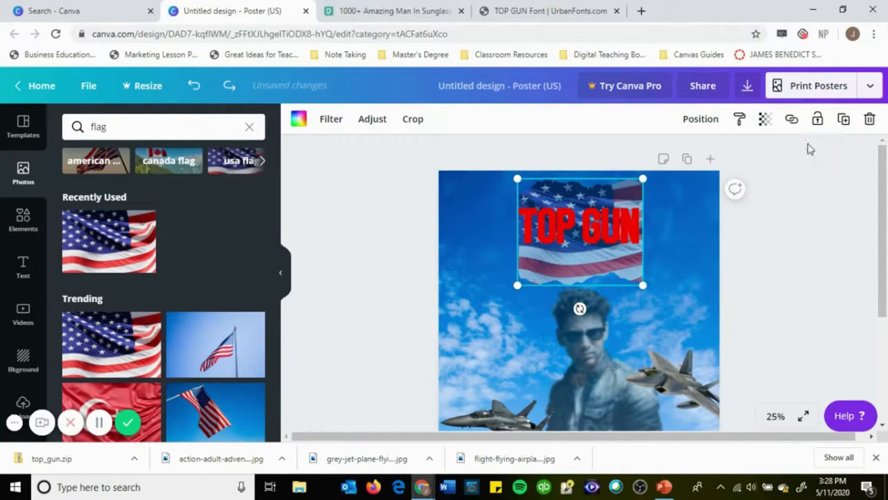
click(818, 120)
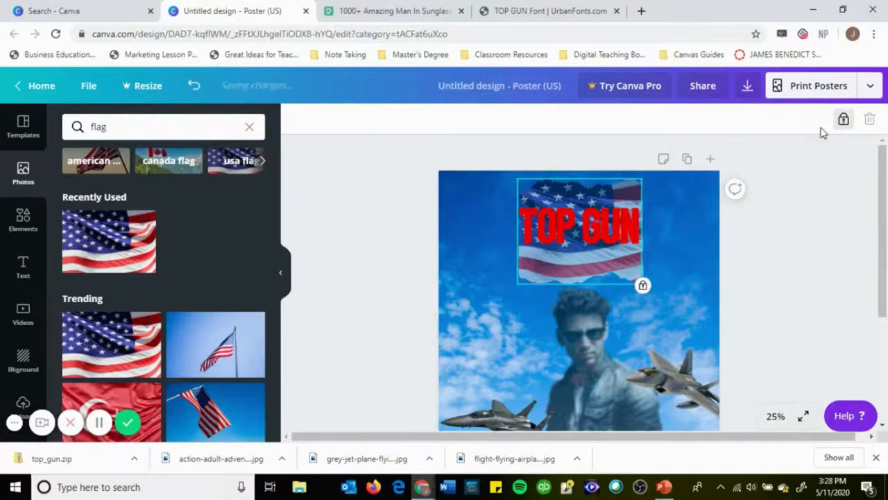
click(588, 235)
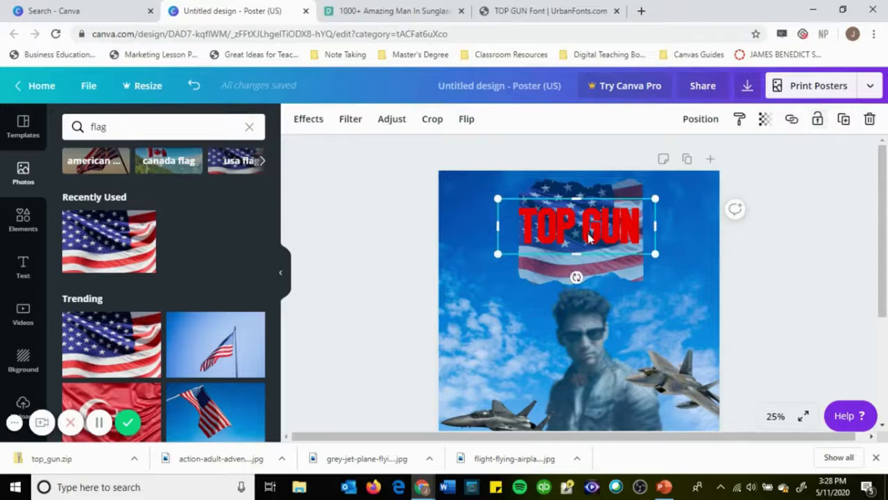
drag(589, 232, 588, 237)
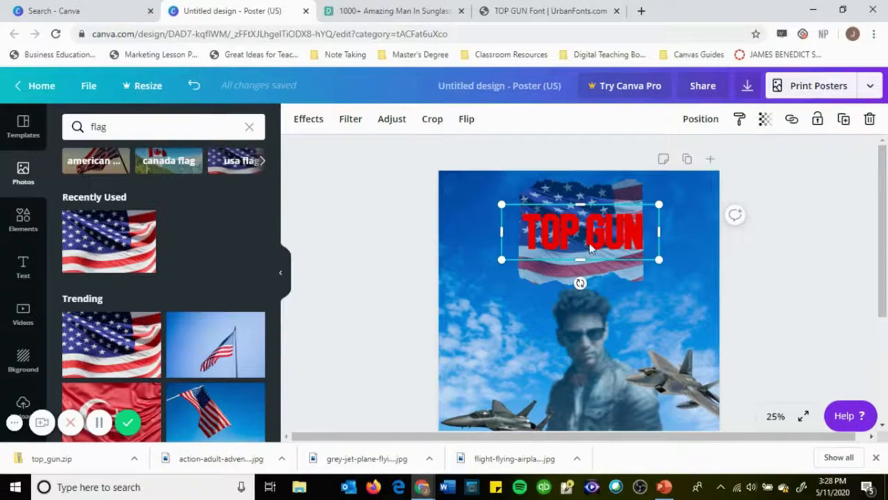
drag(597, 238, 595, 234)
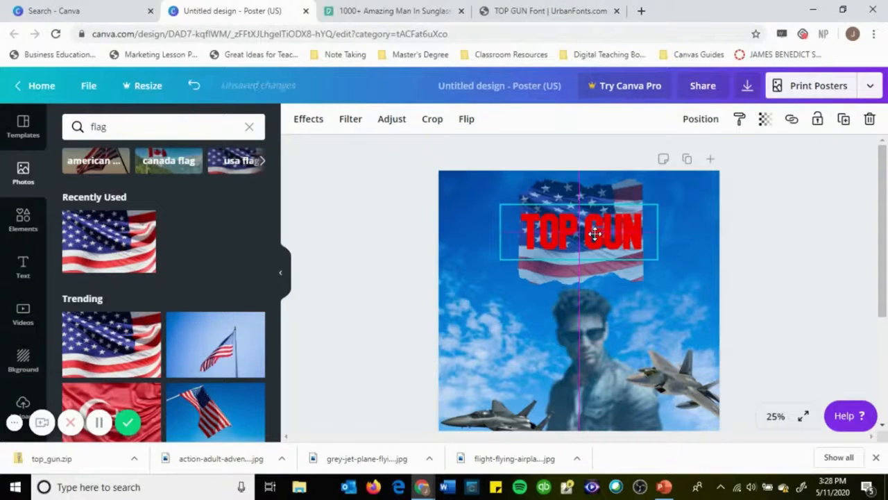
drag(611, 264, 611, 264)
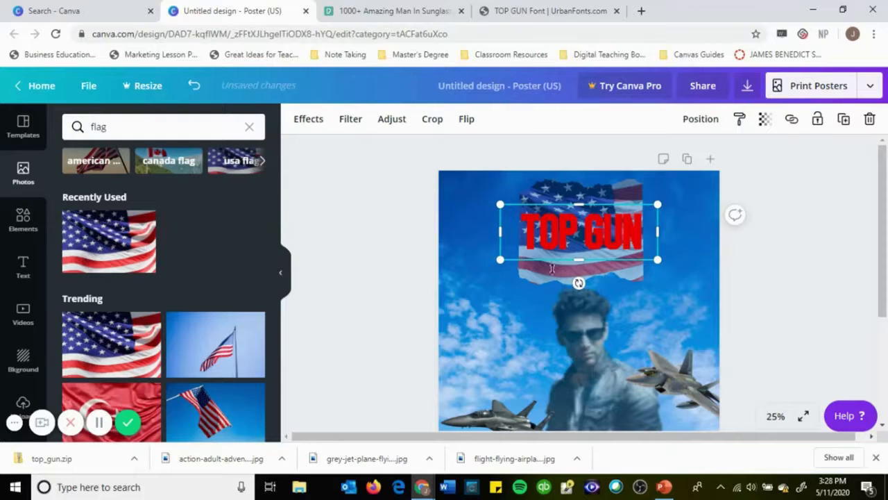
click(698, 264)
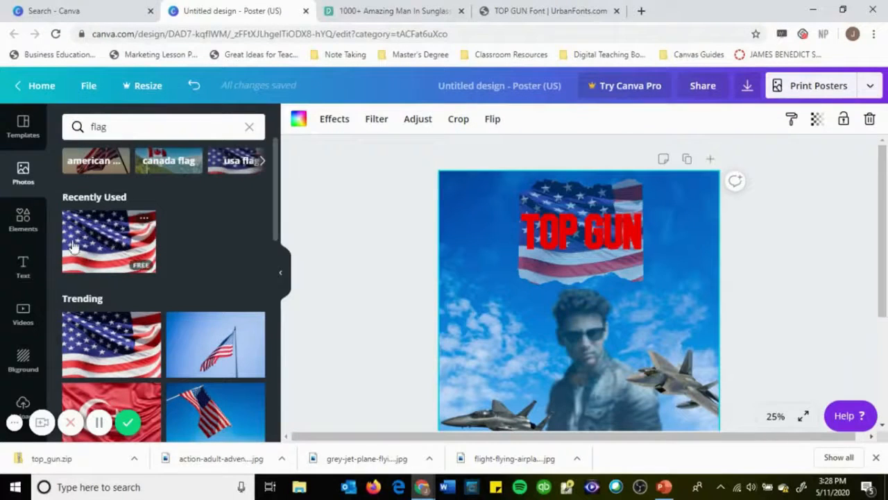
Add a subheading in the poster's upper-left corner, enter the actor's full name and widen its box to fit one line.
scroll(31, 309, down, 2)
scroll(30, 294, up, 2)
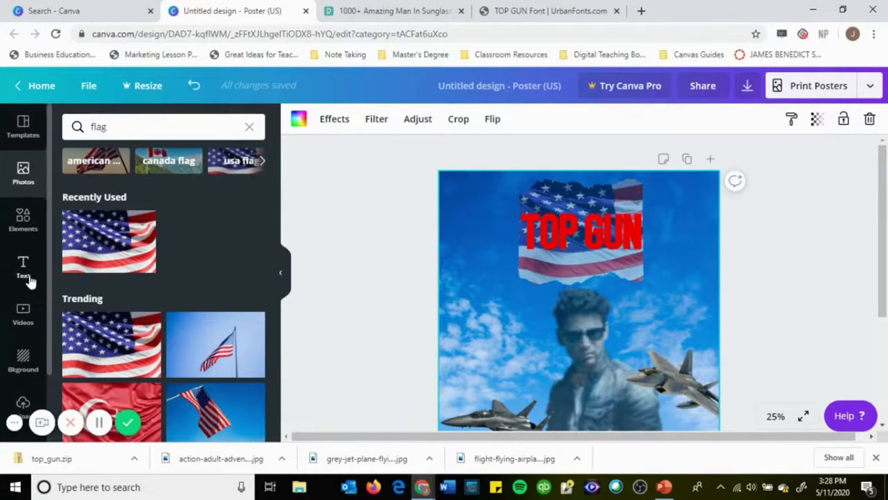
click(23, 268)
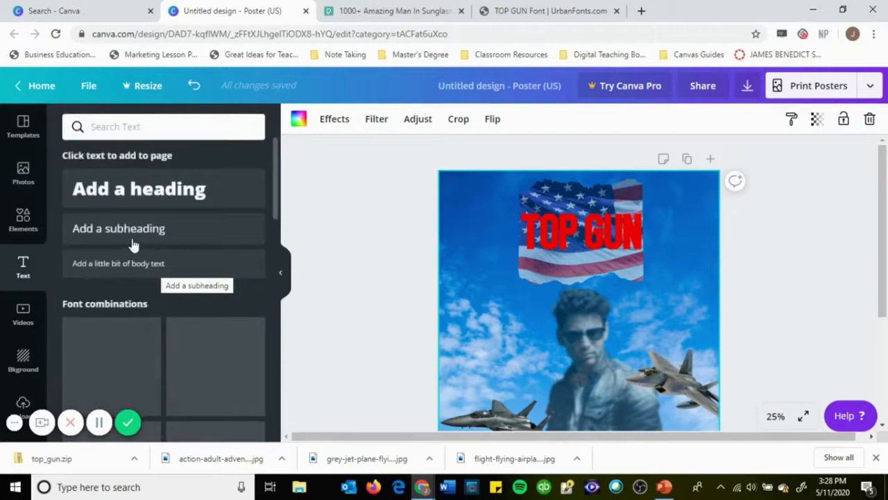
click(131, 230)
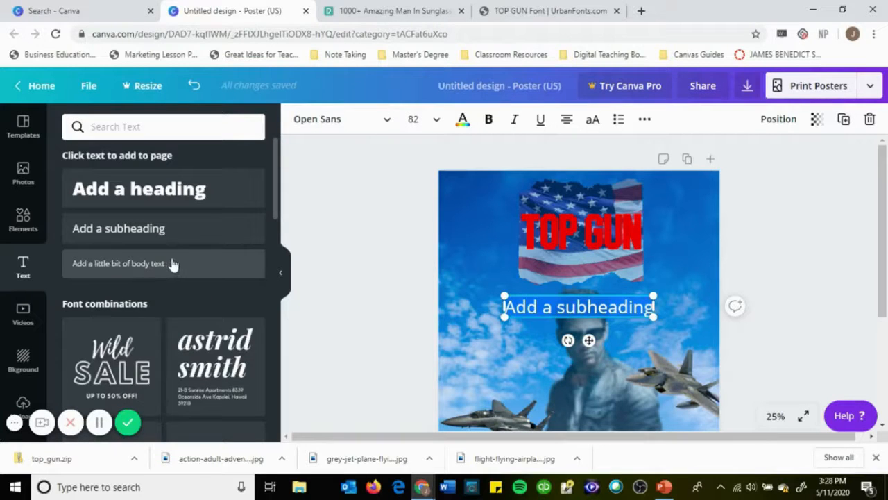
drag(522, 226, 497, 198)
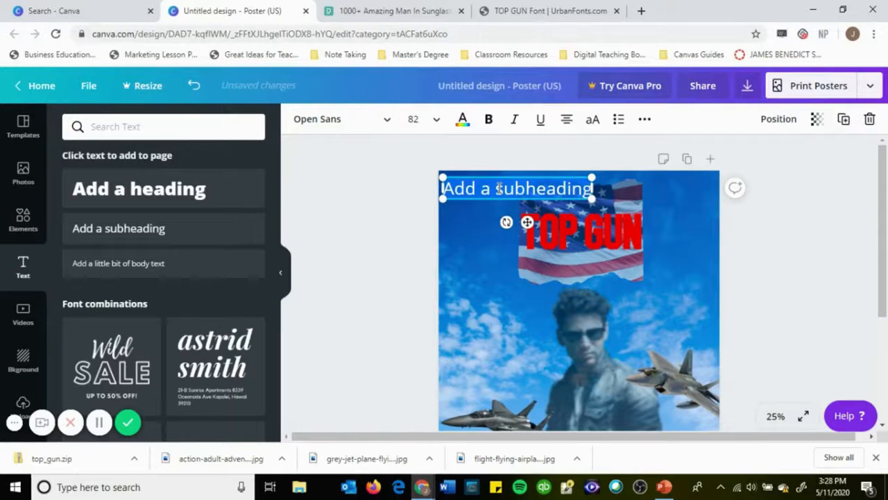
text(Stev)
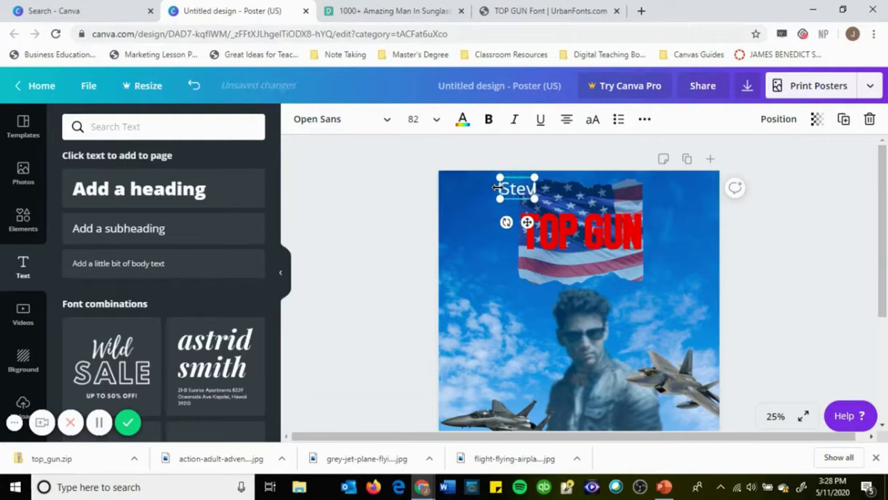
text(e Cruise)
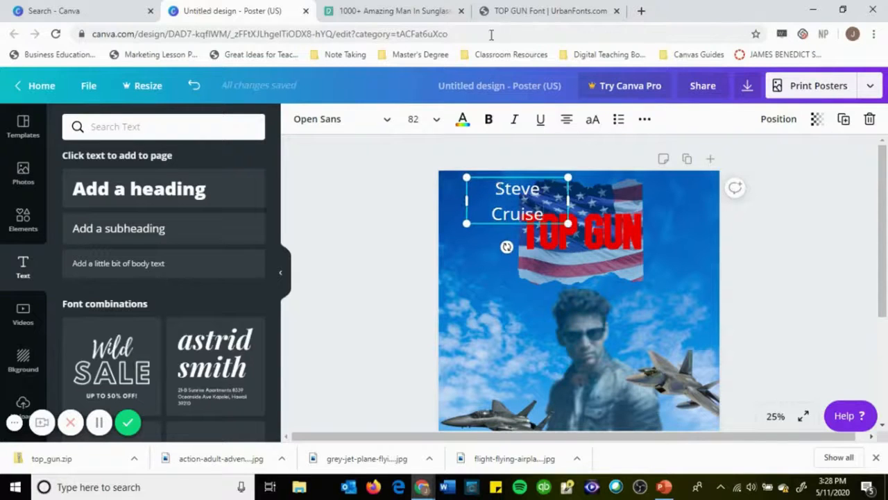
drag(594, 202, 599, 204)
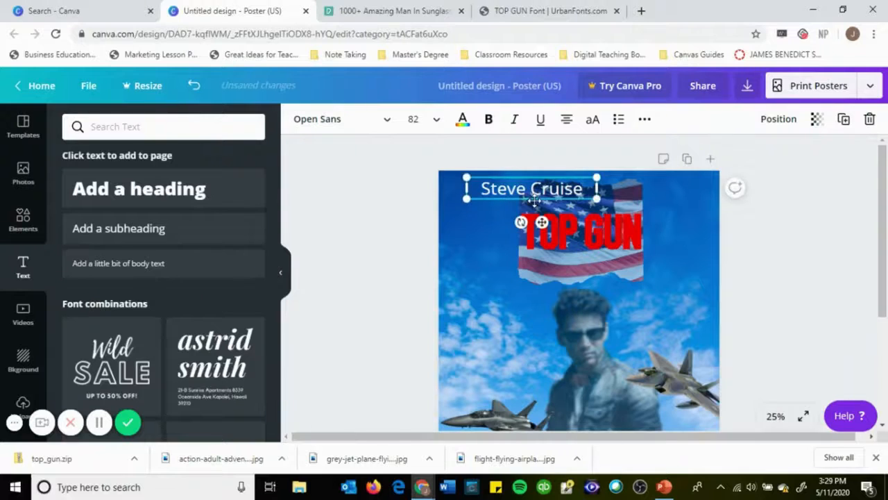
drag(530, 200, 512, 200)
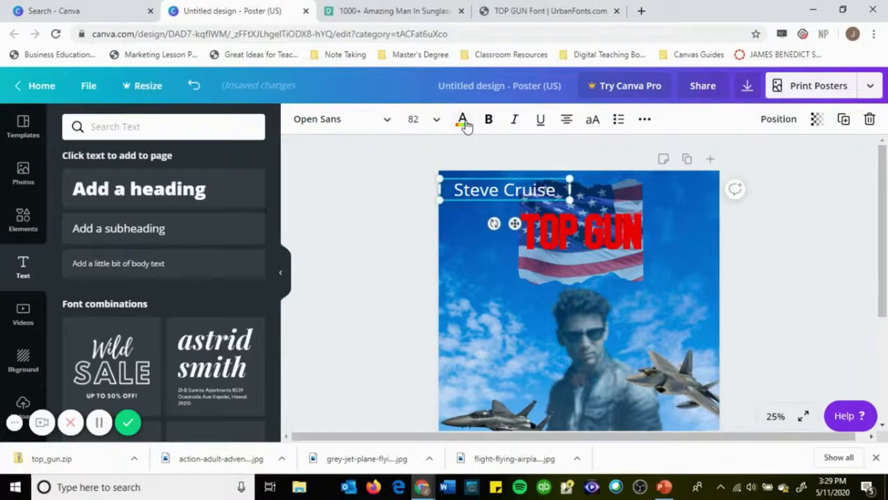
Colour the actor's name with the default red.
click(464, 122)
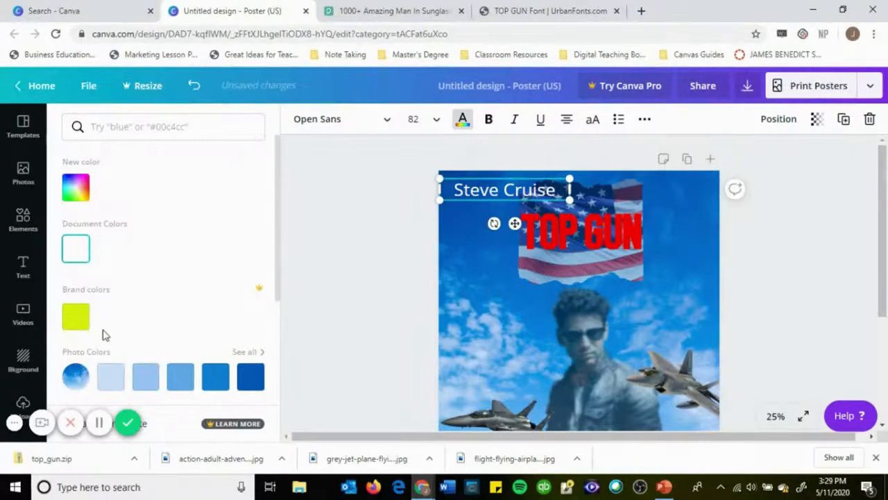
scroll(102, 336, down, 3)
click(75, 304)
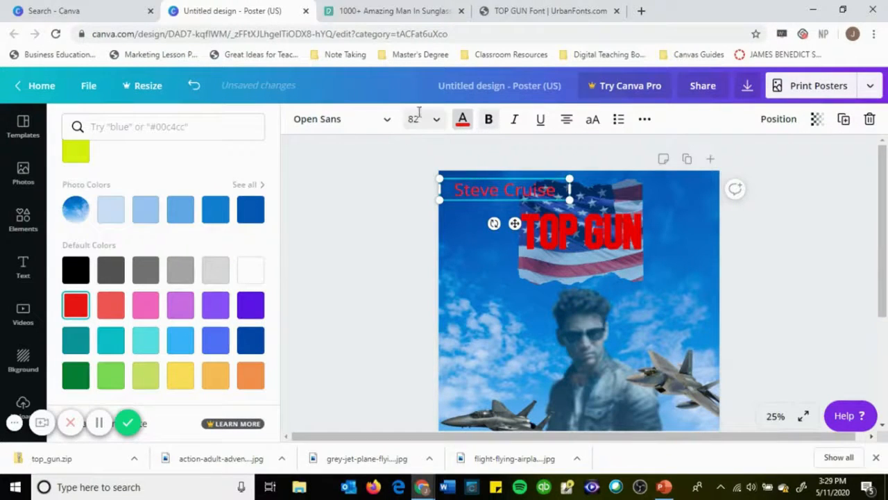
Browse the available fonts and set the actor's name in Horizon.
click(359, 131)
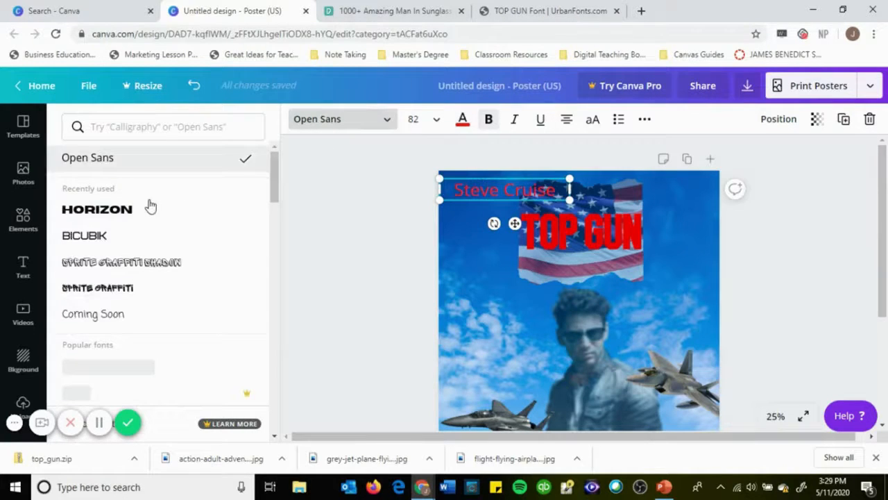
scroll(114, 285, down, 5)
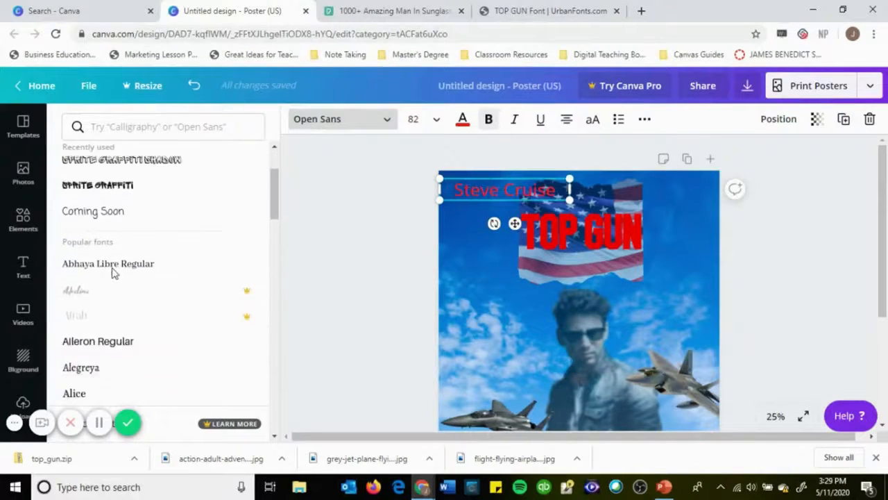
scroll(113, 272, down, 6)
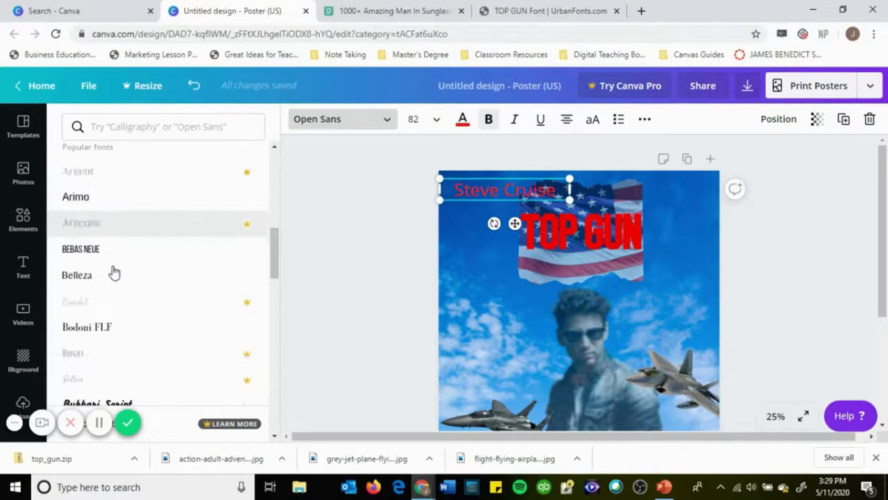
scroll(111, 274, down, 6)
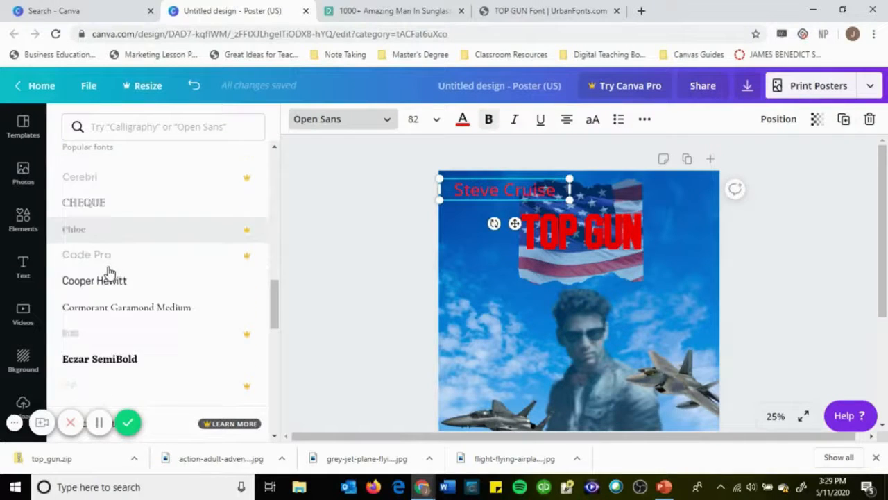
scroll(107, 264, down, 1)
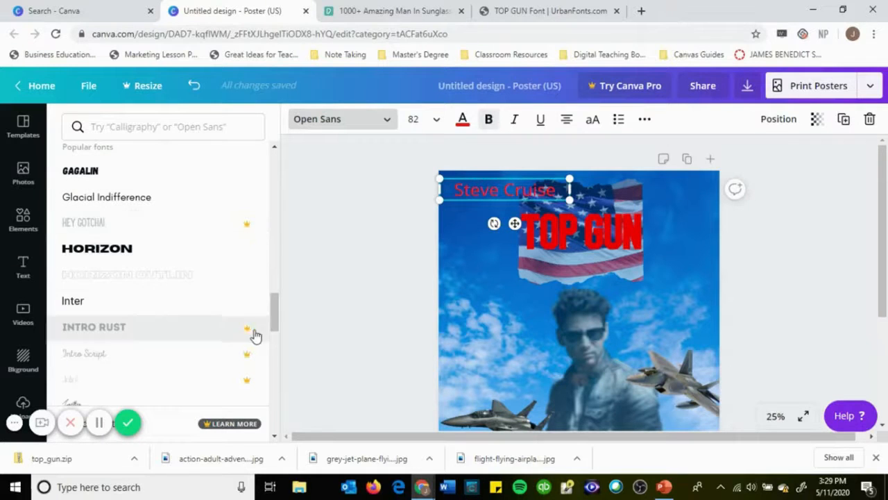
scroll(115, 312, down, 3)
scroll(121, 304, down, 1)
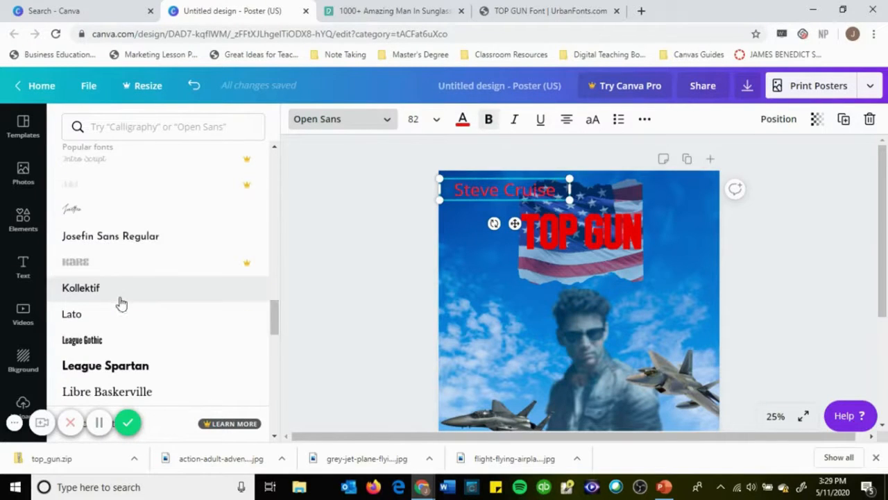
scroll(120, 300, up, 10)
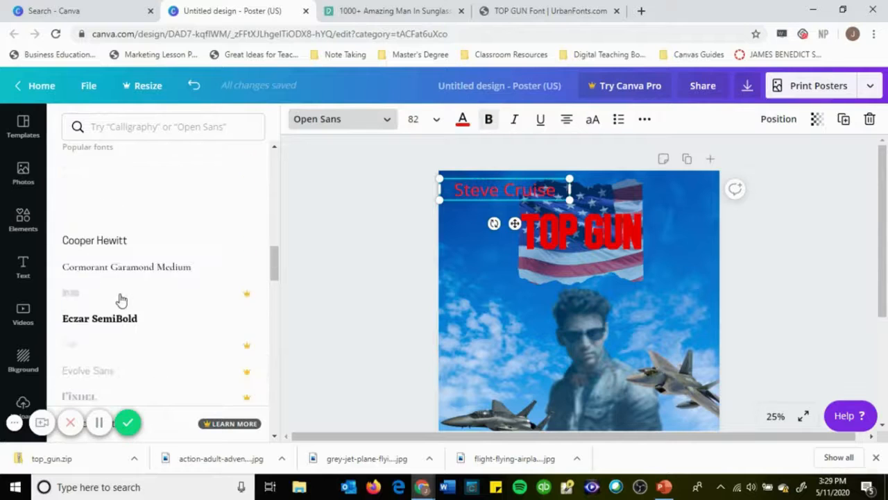
scroll(121, 298, up, 8)
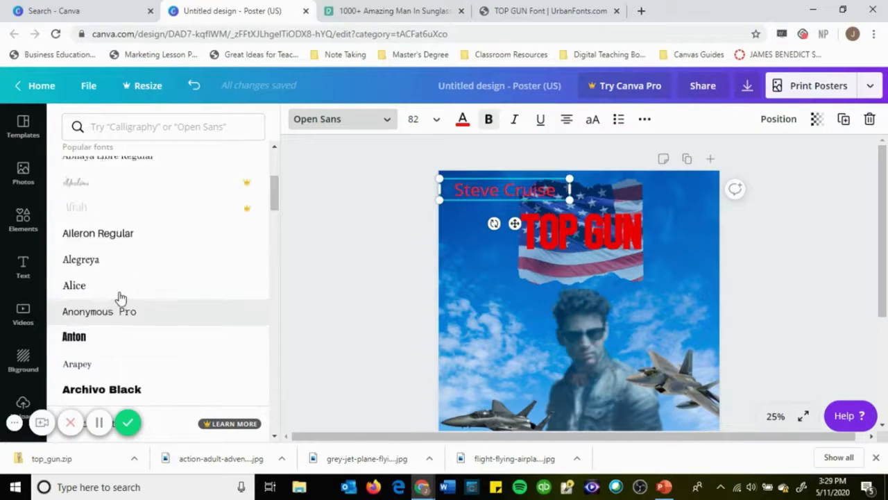
scroll(118, 299, up, 6)
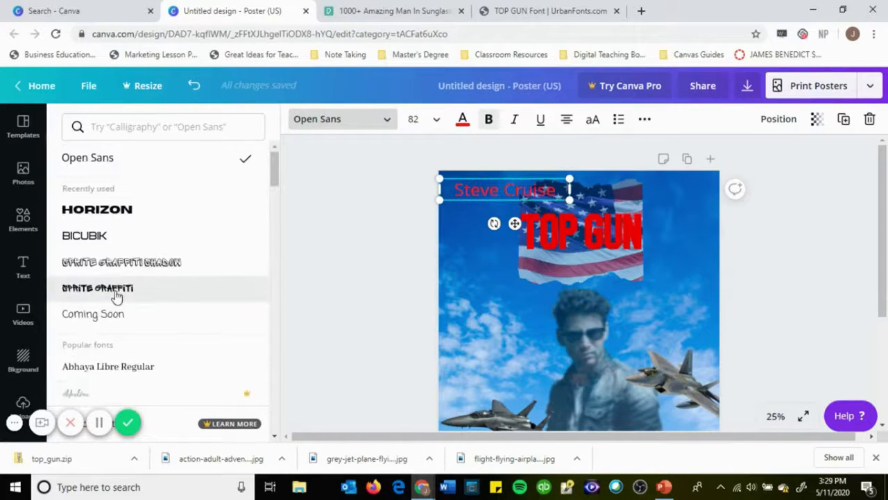
click(104, 210)
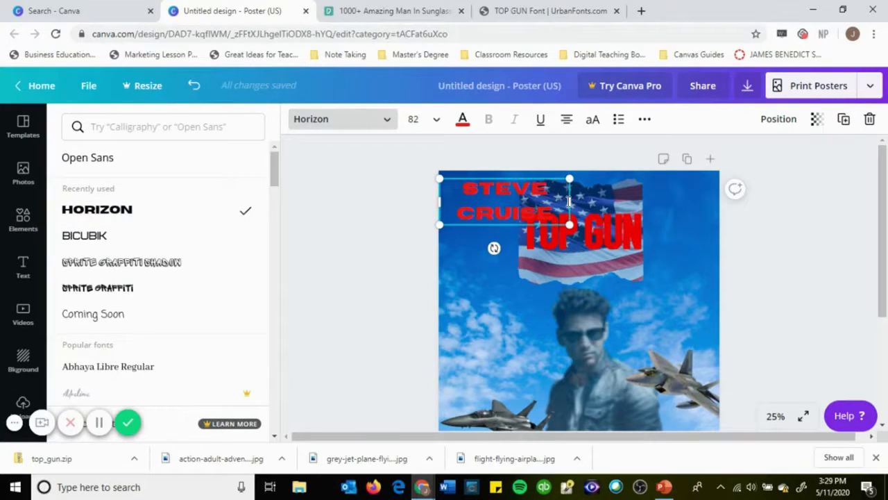
Widen the actor's name text box so the name fits on one line, and look over the whole poster.
drag(569, 202, 630, 201)
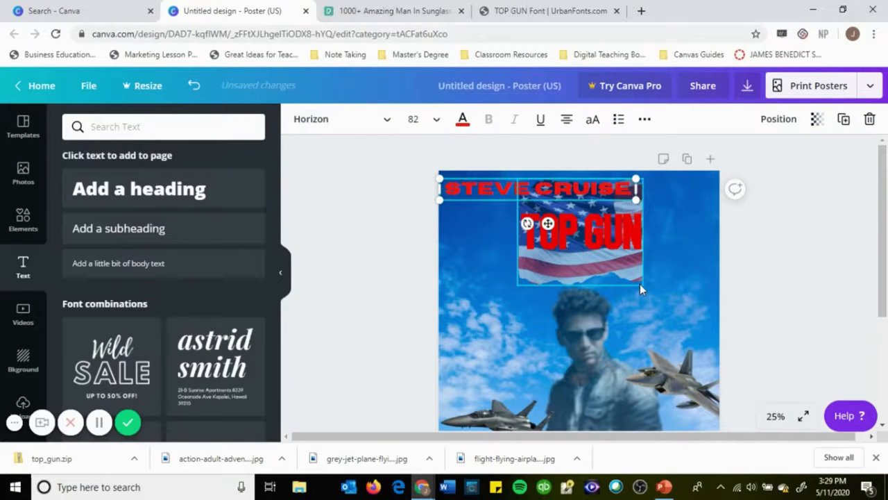
scroll(431, 285, down, 3)
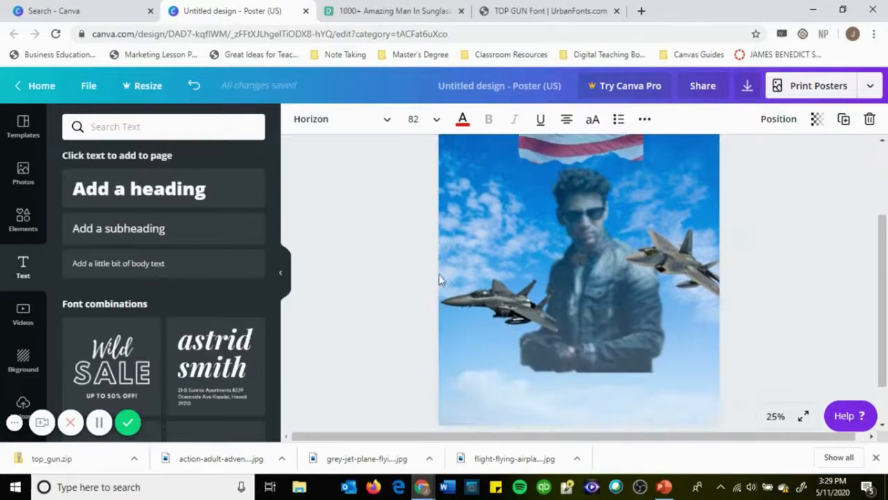
scroll(502, 278, up, 3)
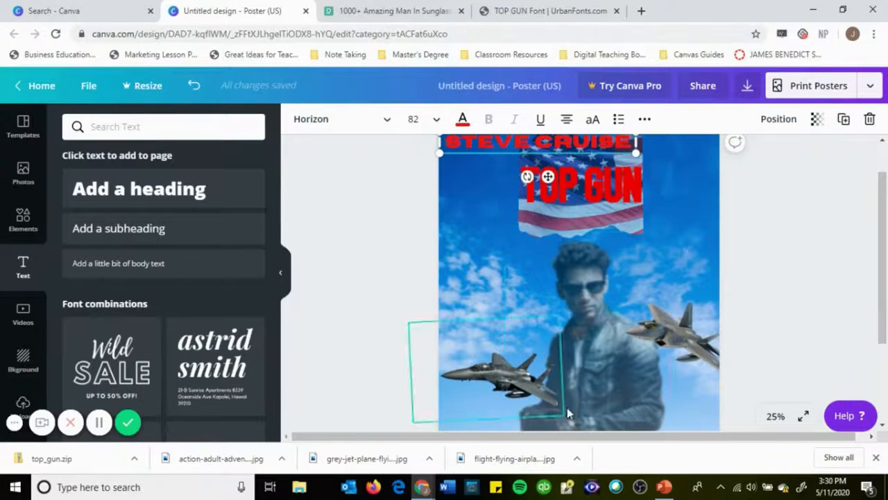
scroll(546, 340, down, 1)
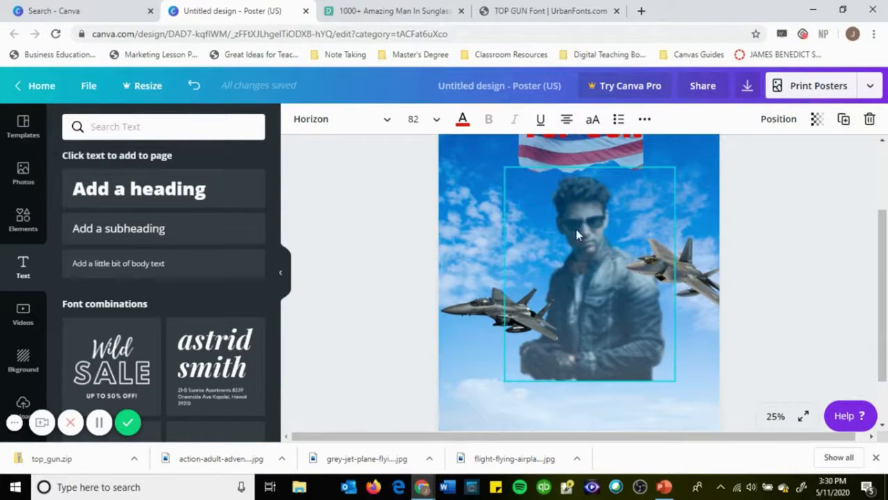
scroll(553, 287, down, 2)
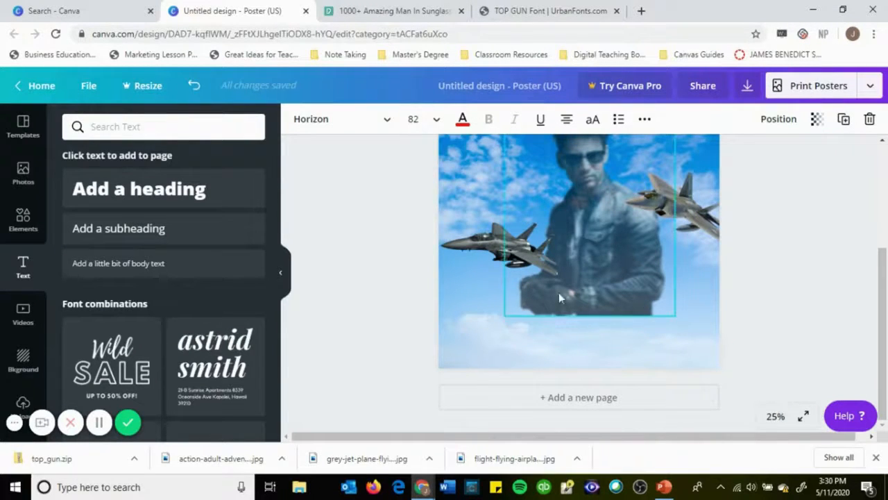
Download the poster as a PNG file and dismiss the print offer.
click(869, 88)
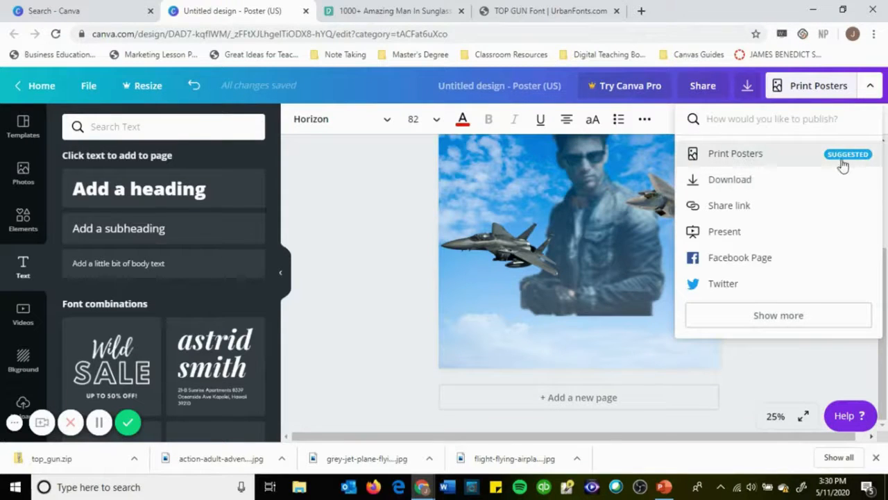
click(719, 183)
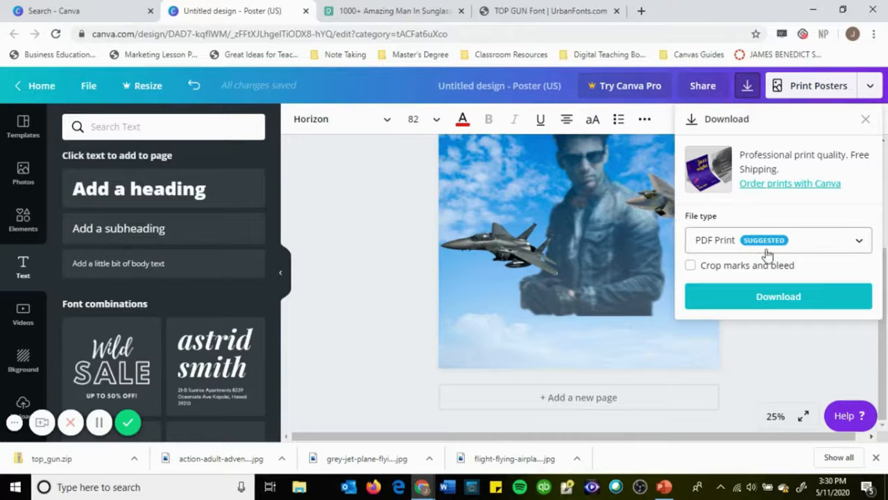
click(794, 241)
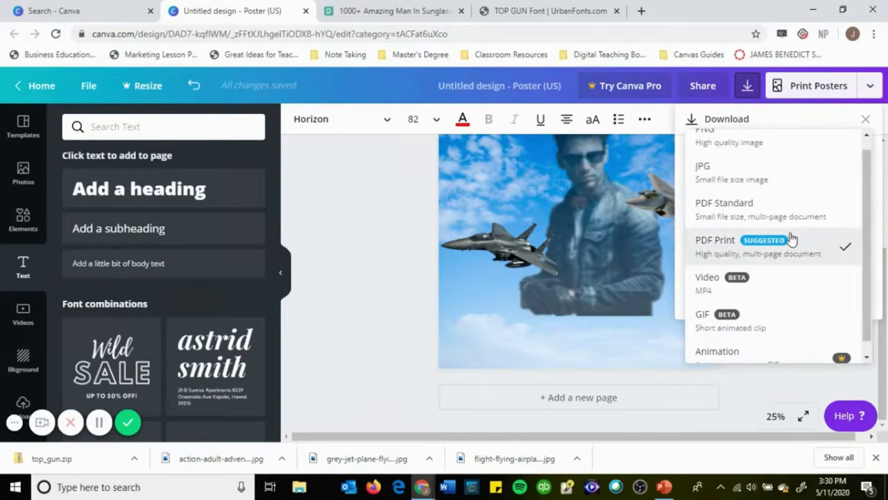
scroll(721, 222, up, 1)
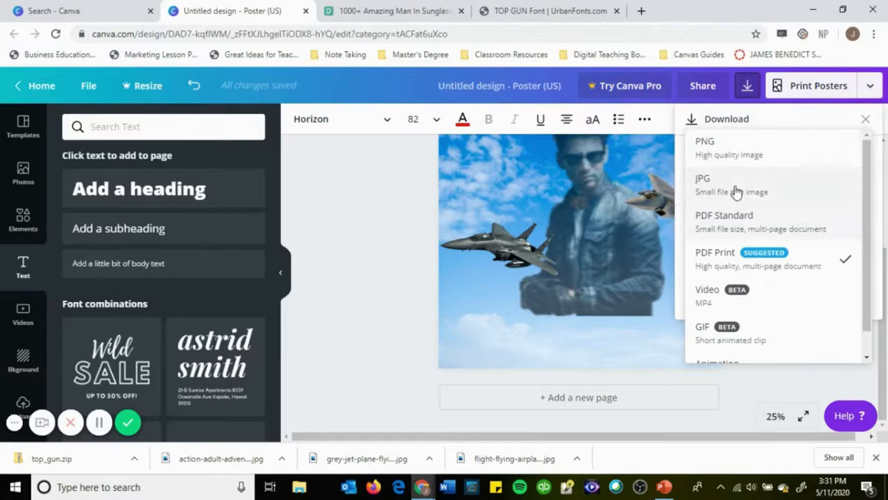
click(709, 161)
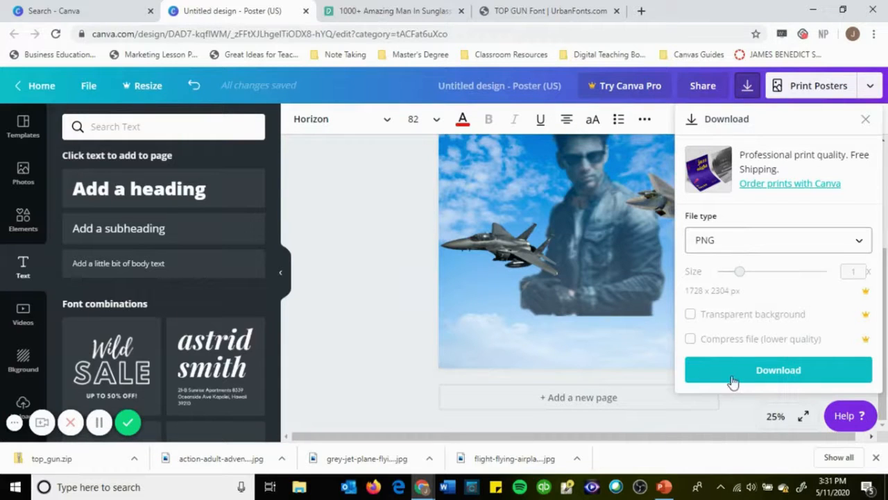
click(776, 372)
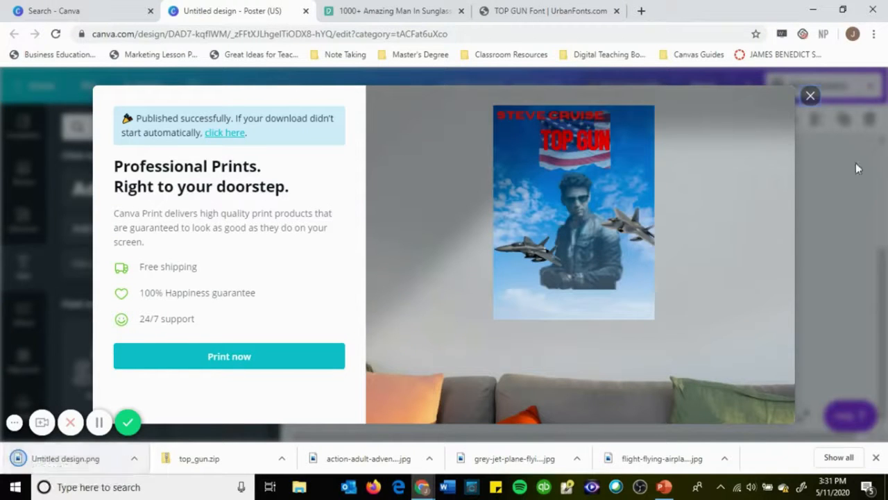
click(797, 111)
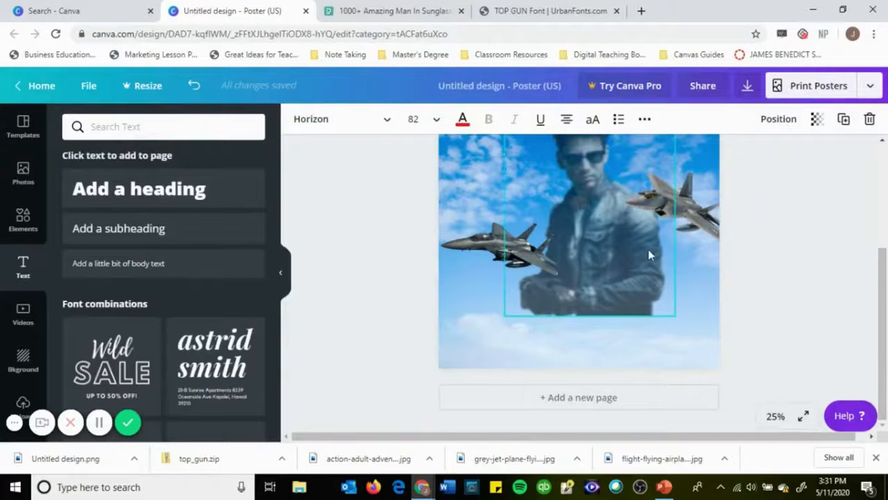
Return to the Canva home page and reopen the Top Gun poster from the saved designs.
scroll(767, 292, up, 3)
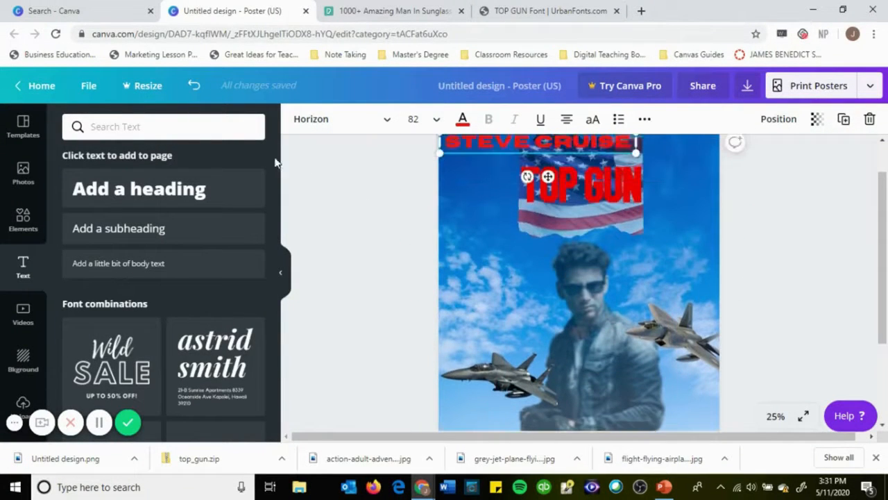
click(42, 86)
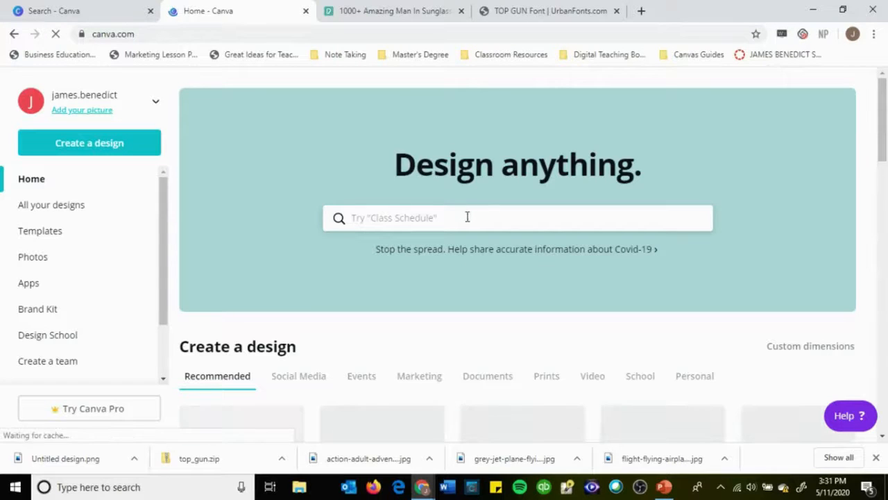
scroll(465, 218, down, 3)
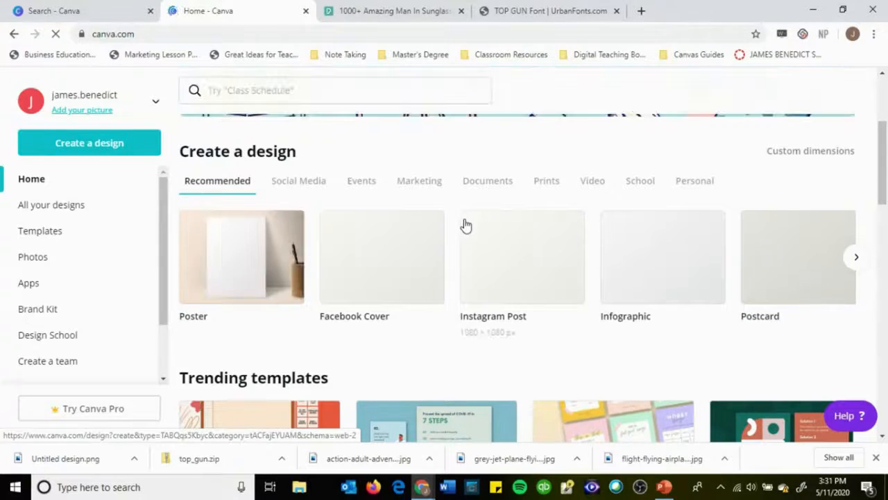
scroll(464, 227, down, 8)
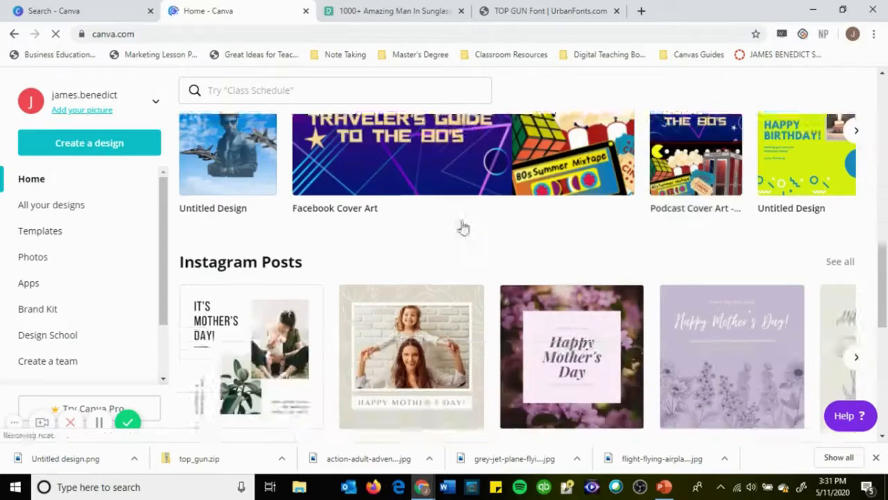
scroll(461, 227, up, 2)
scroll(458, 228, up, 1)
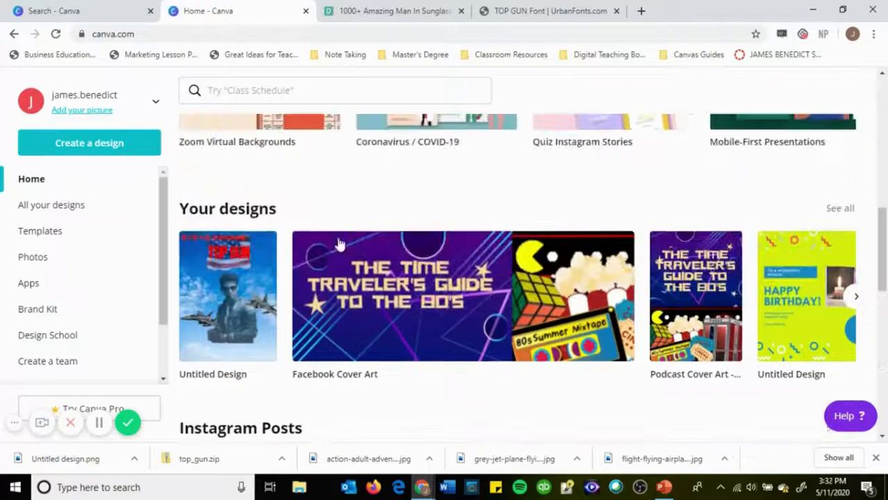
click(224, 290)
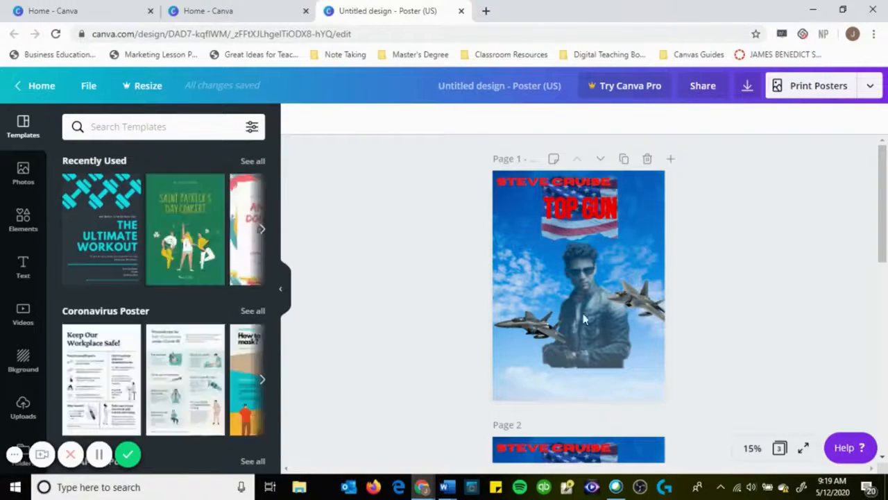
Enlarge the flag on page 1 to span the poster's full width, aligned with its upper edge.
click(580, 235)
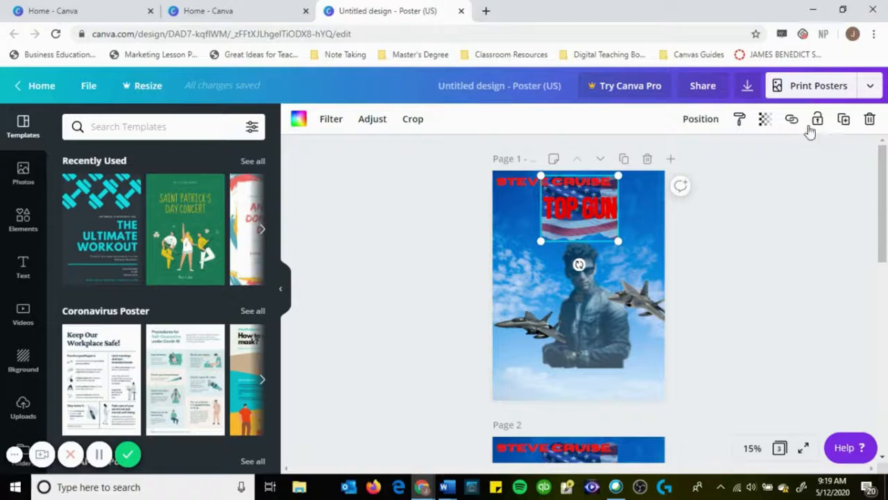
drag(619, 242, 665, 281)
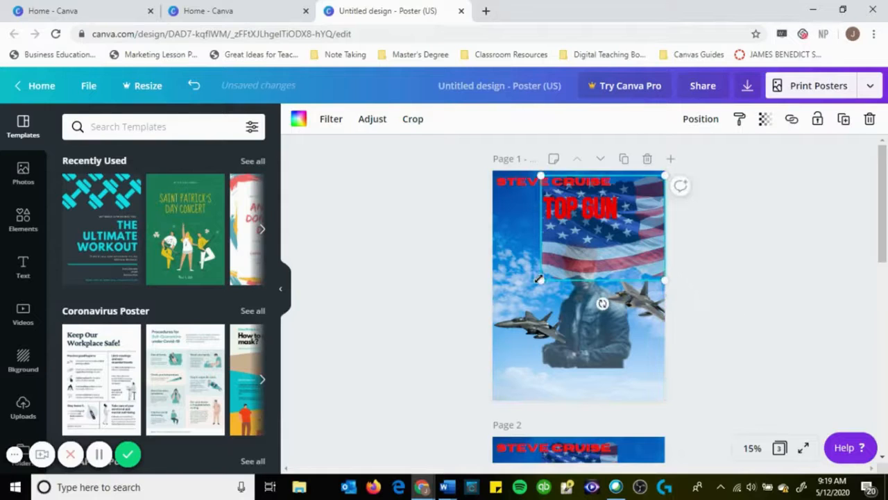
drag(537, 281, 479, 299)
drag(532, 279, 578, 267)
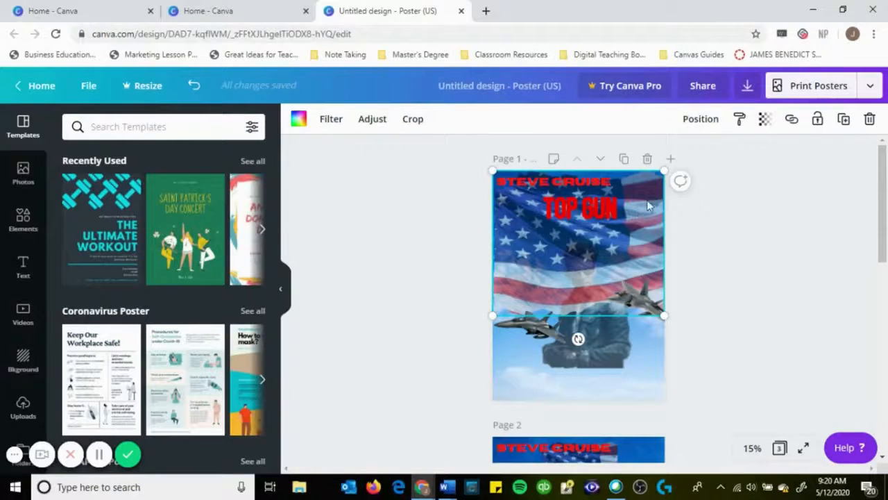
Send the enlarged flag backward so it sits behind the man and the jets, and deselect it.
click(701, 120)
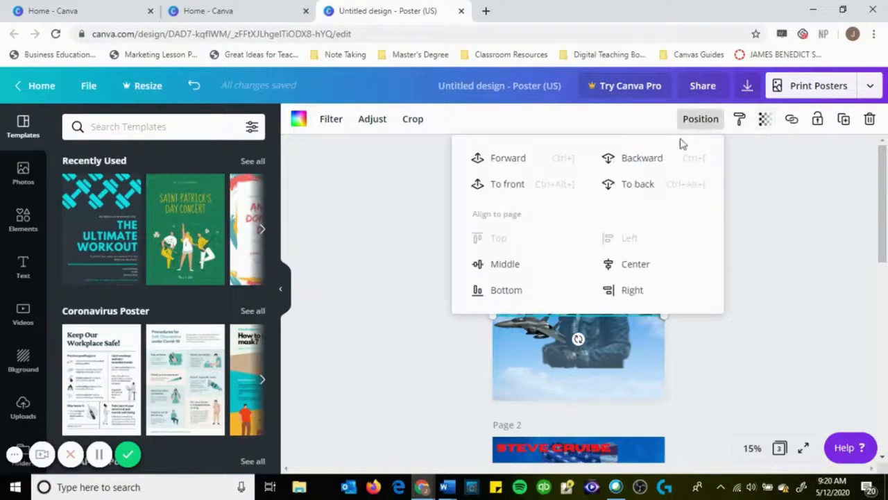
click(652, 161)
click(833, 238)
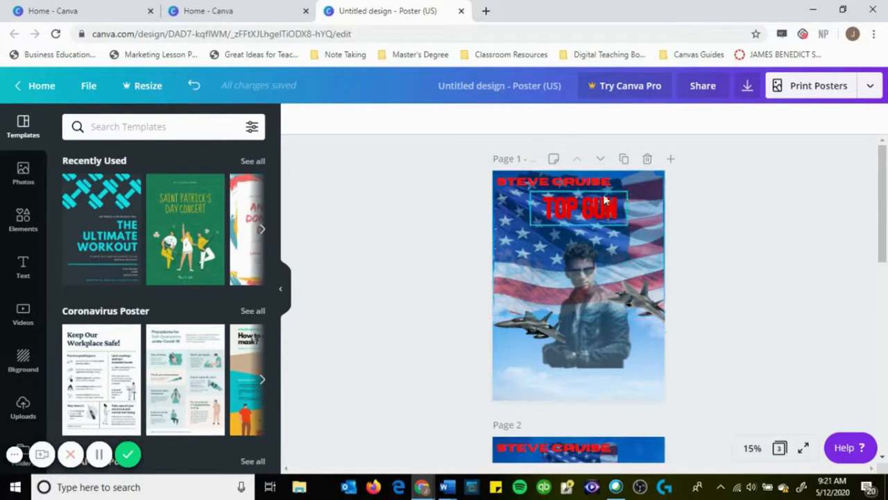
Open the download options for the design and set the file type to PNG.
click(871, 87)
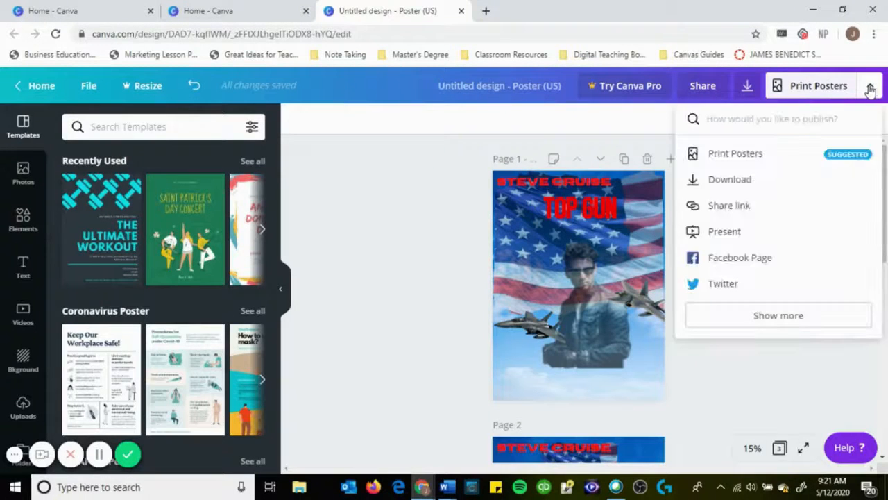
click(727, 180)
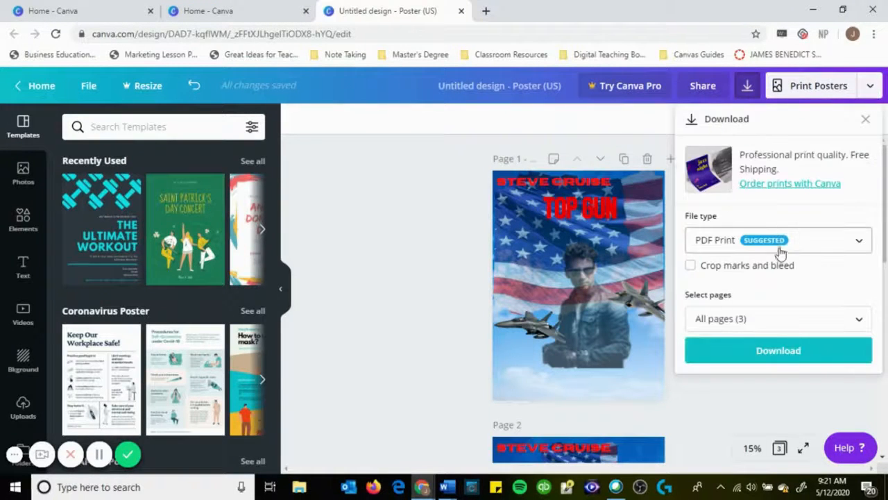
click(860, 243)
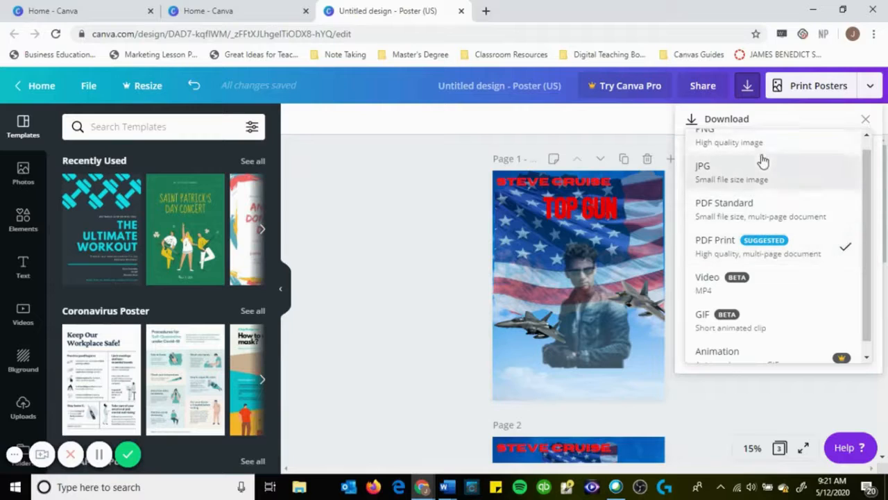
scroll(759, 162, up, 1)
click(741, 158)
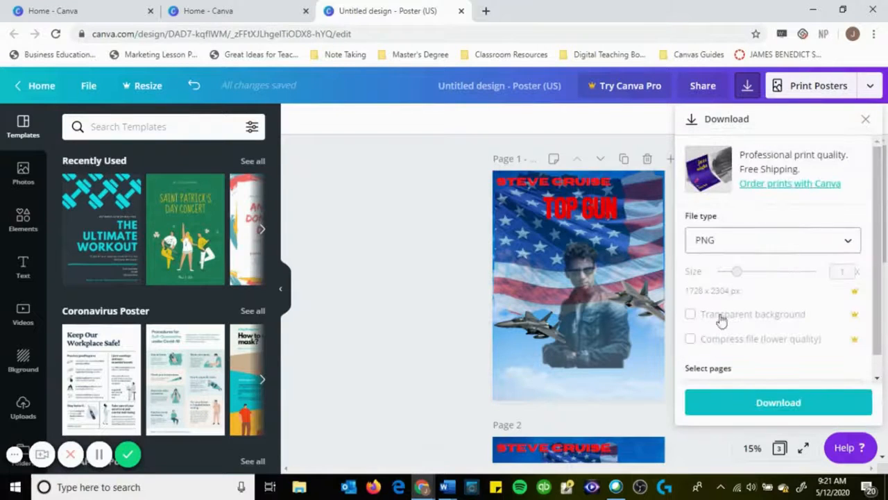
Limit the download to Page 1, download it and dismiss the print offer.
scroll(717, 373, down, 1)
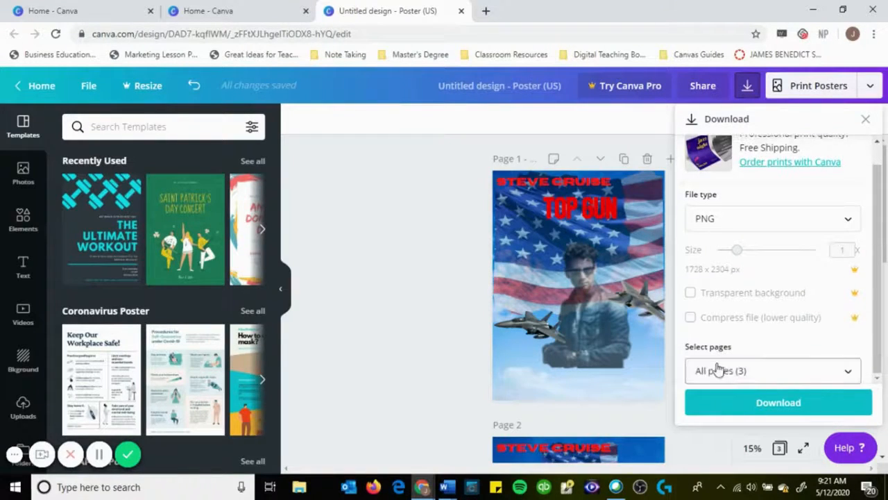
click(724, 371)
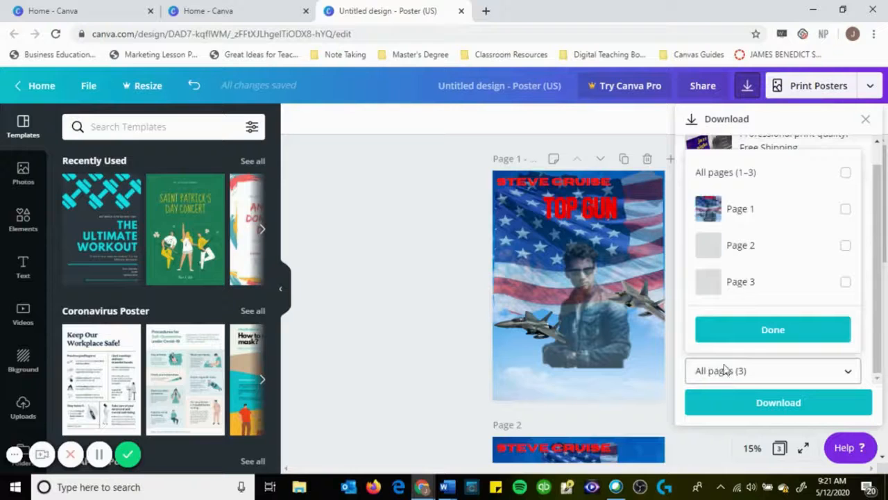
click(847, 210)
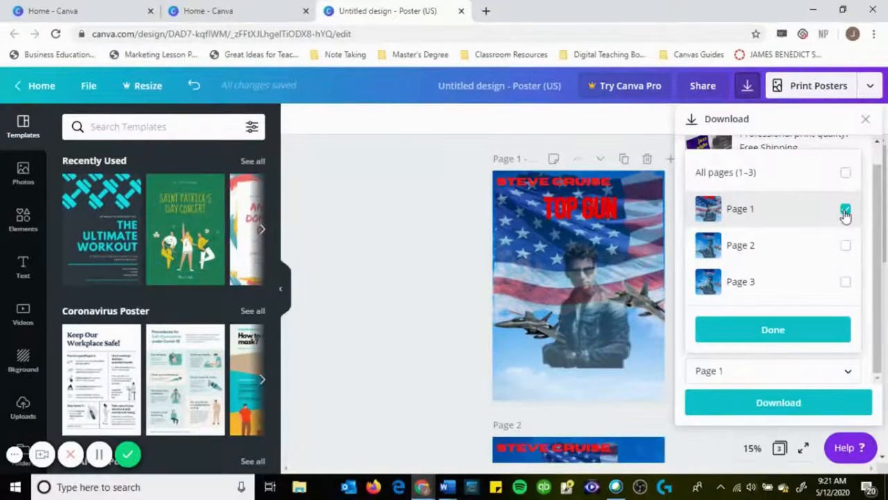
click(780, 331)
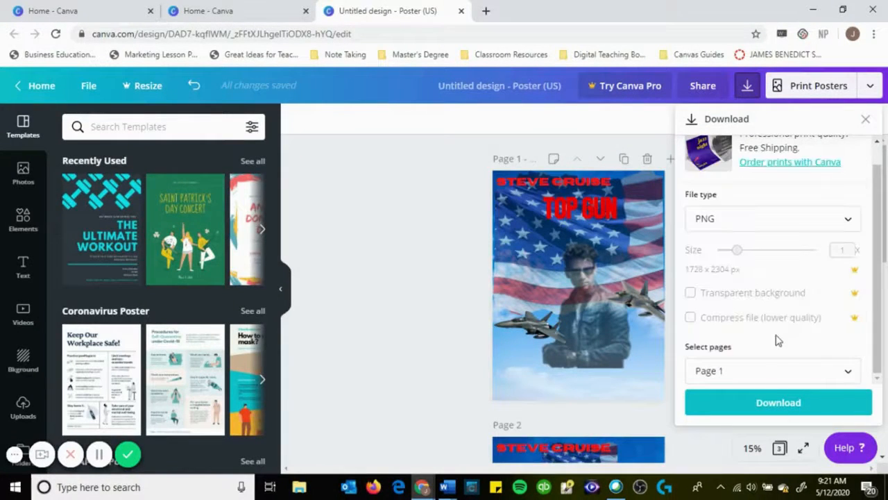
click(760, 408)
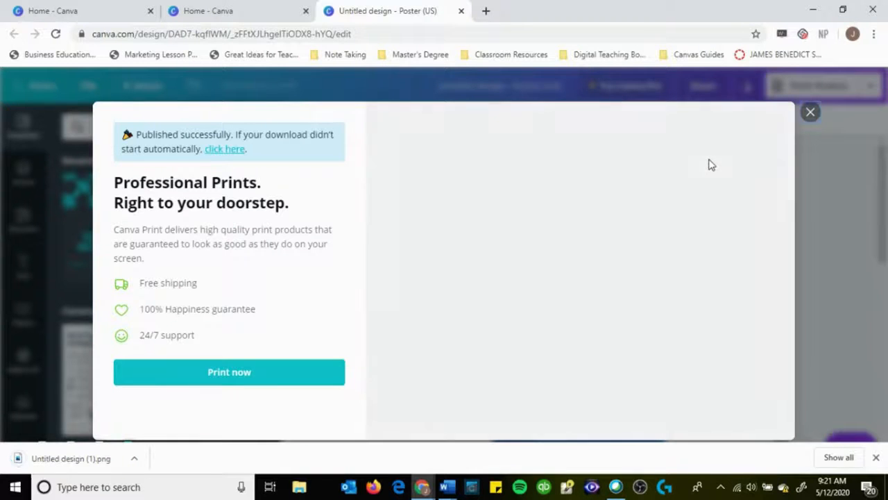
key(Escape)
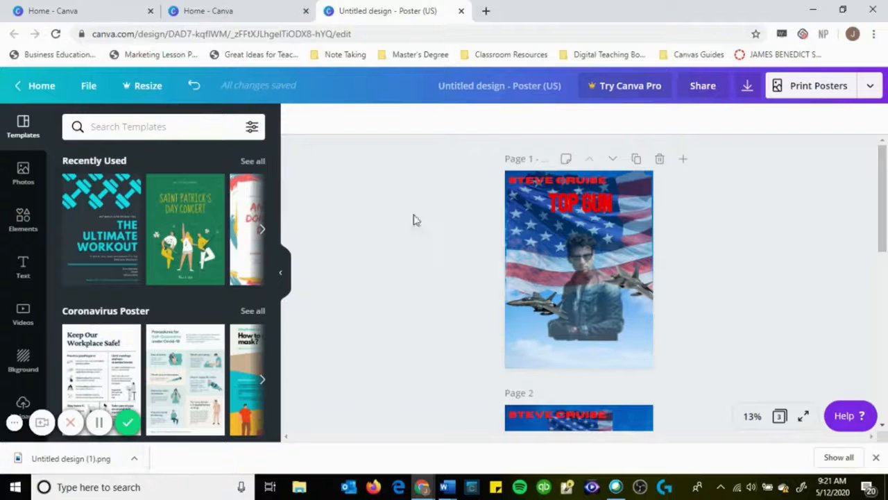
Rename the design as Top Gun Poster.
click(561, 85)
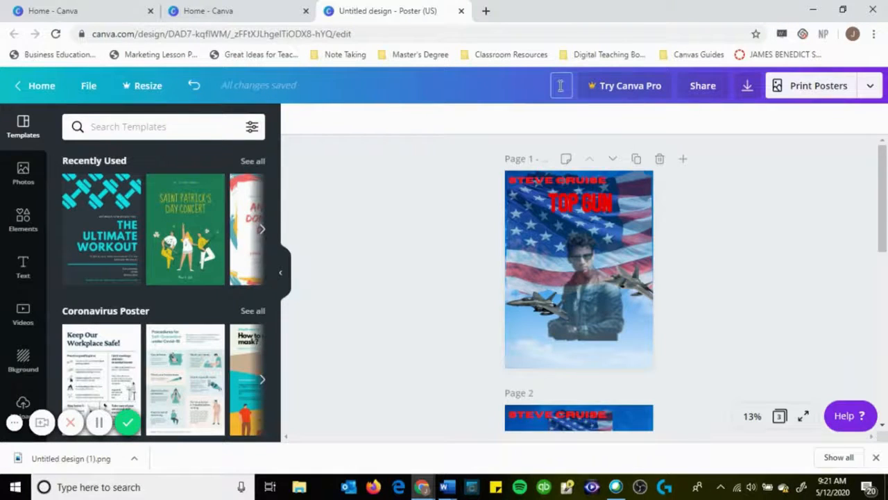
text(Top Gun Poster)
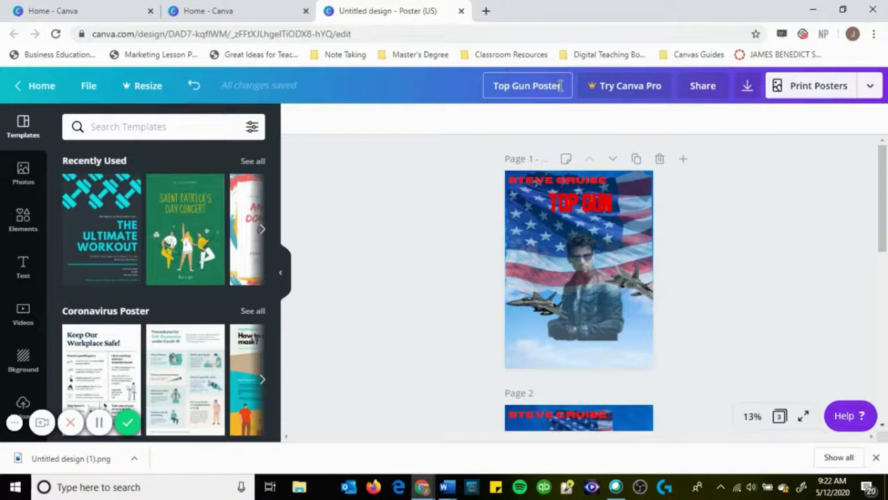
click(722, 206)
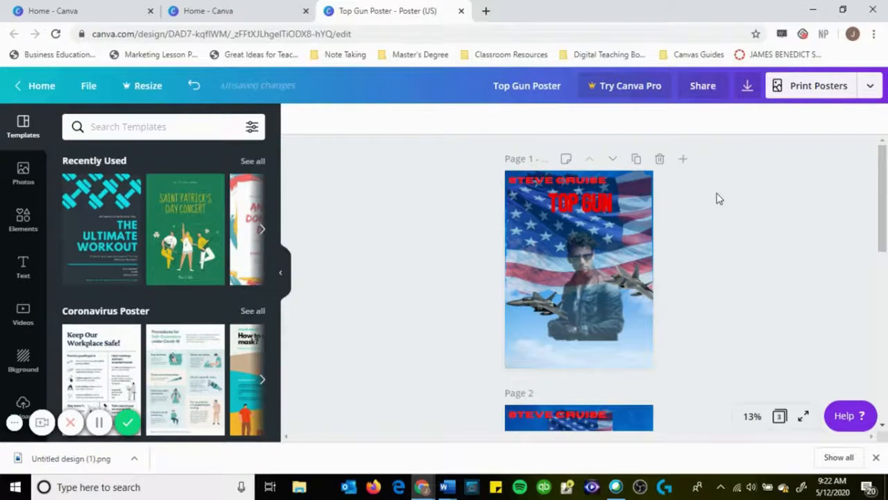